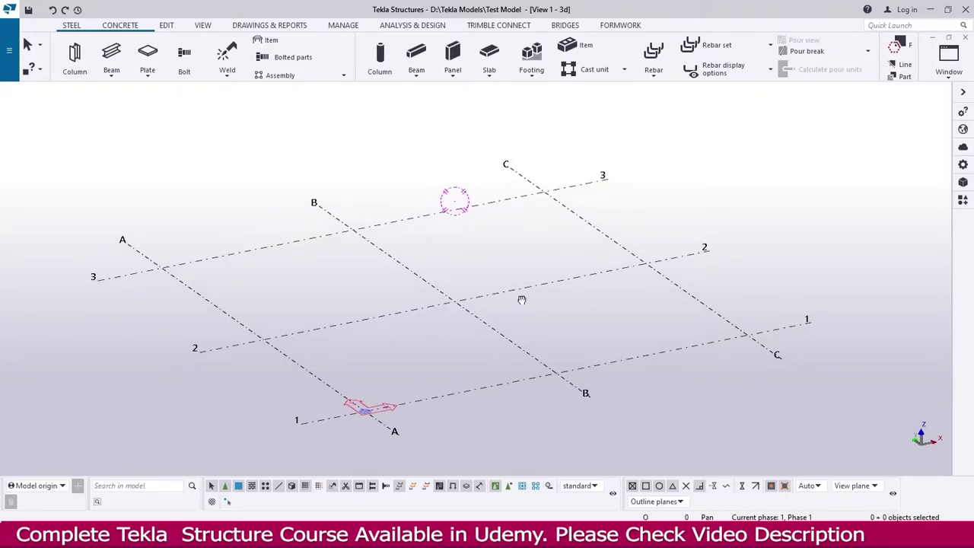
Step: Place 7500 mm high HEA400 steel columns at every grid intersection except C2
{"action": "left_click", "coordinate": [77, 60]}
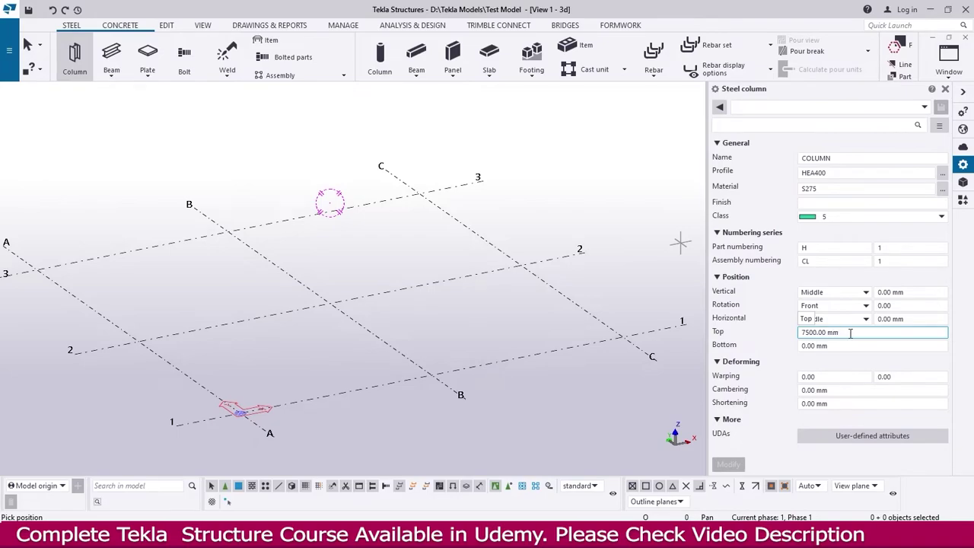
{"action": "left_click", "coordinate": [236, 408]}
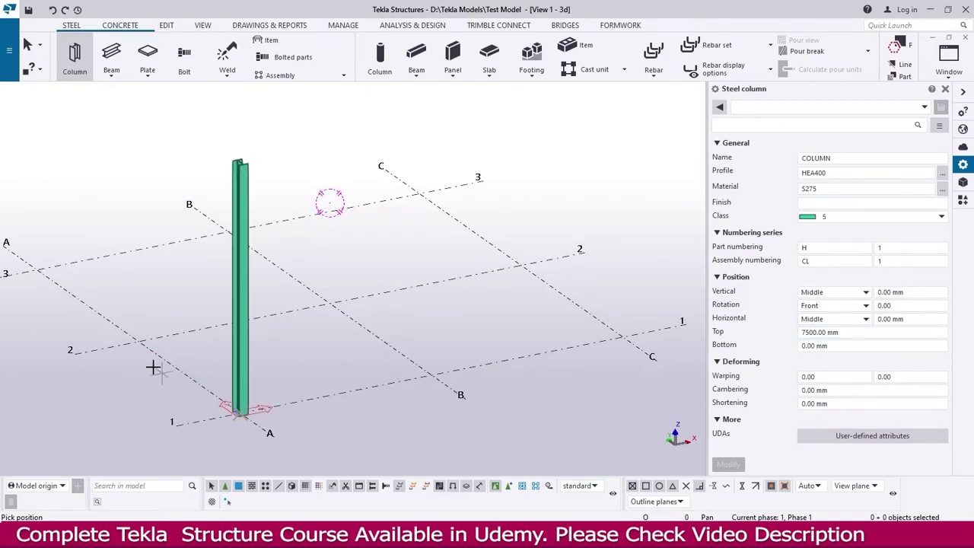
{"action": "left_click", "coordinate": [137, 338]}
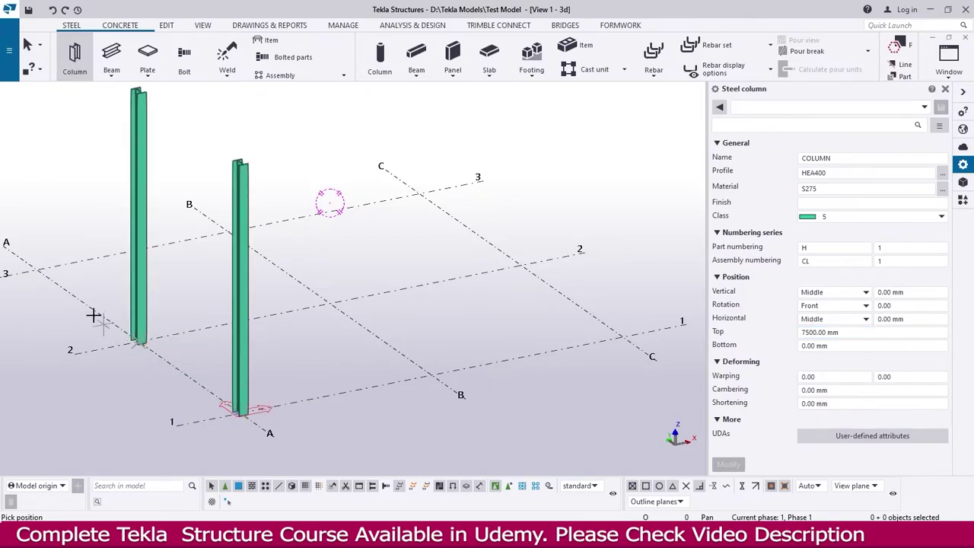
{"action": "left_click", "coordinate": [36, 269]}
{"action": "left_click", "coordinate": [224, 230]}
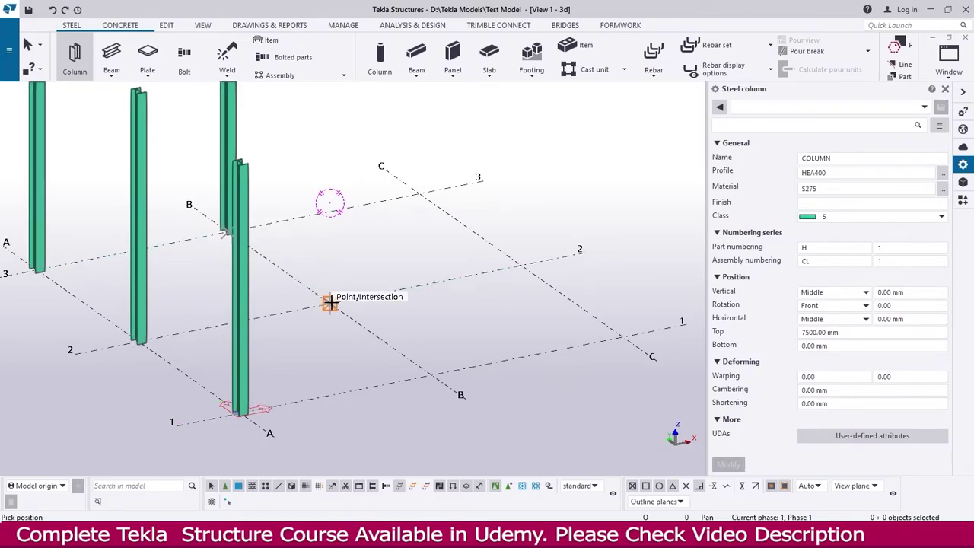
{"action": "left_click", "coordinate": [328, 302]}
{"action": "left_click", "coordinate": [431, 374]}
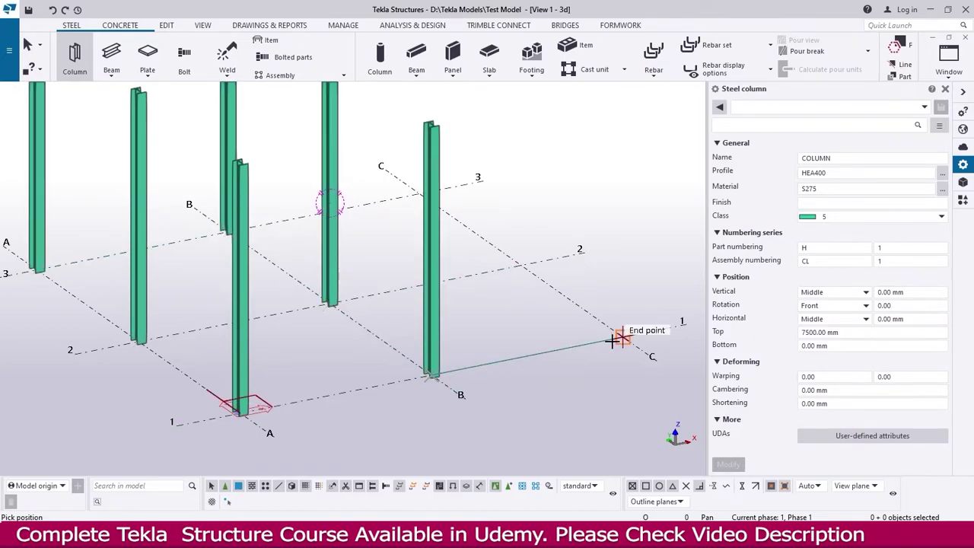
{"action": "left_click", "coordinate": [614, 341]}
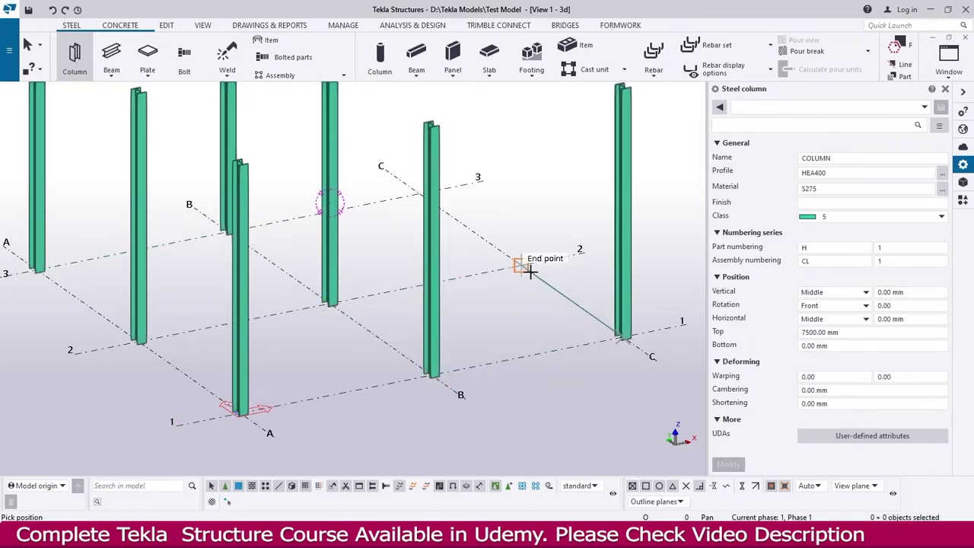
{"action": "left_click", "coordinate": [410, 194]}
{"action": "scroll", "coordinate": [403, 327], "scroll_direction": "down", "scroll_amount": 5}
{"action": "key", "text": "Escape"}
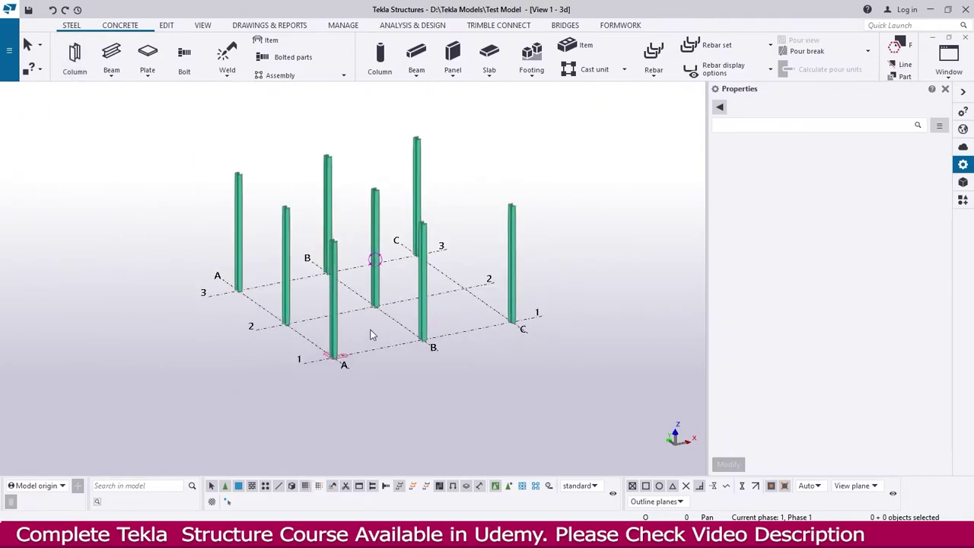
Step: Make the Plan +3000 view visible from the list of named views
{"action": "scroll", "coordinate": [384, 298], "scroll_direction": "up", "scroll_amount": 3}
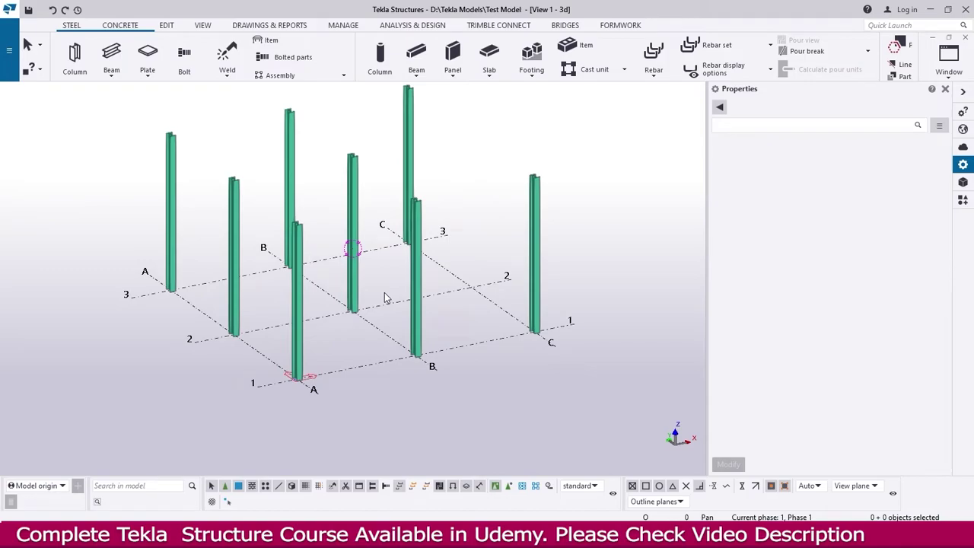
{"action": "middle_click_drag", "start_coordinate": [384, 292], "coordinate": [365, 320]}
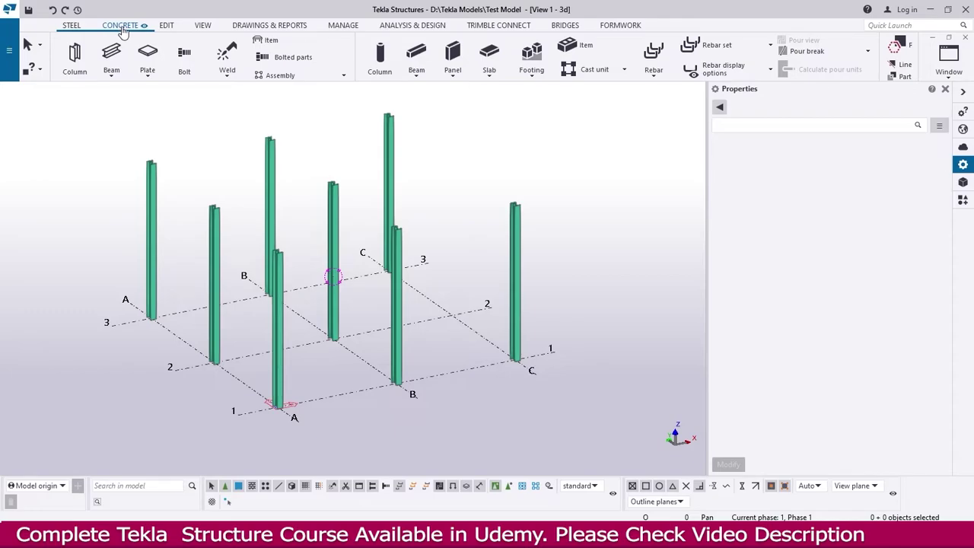
{"action": "left_click", "coordinate": [202, 25]}
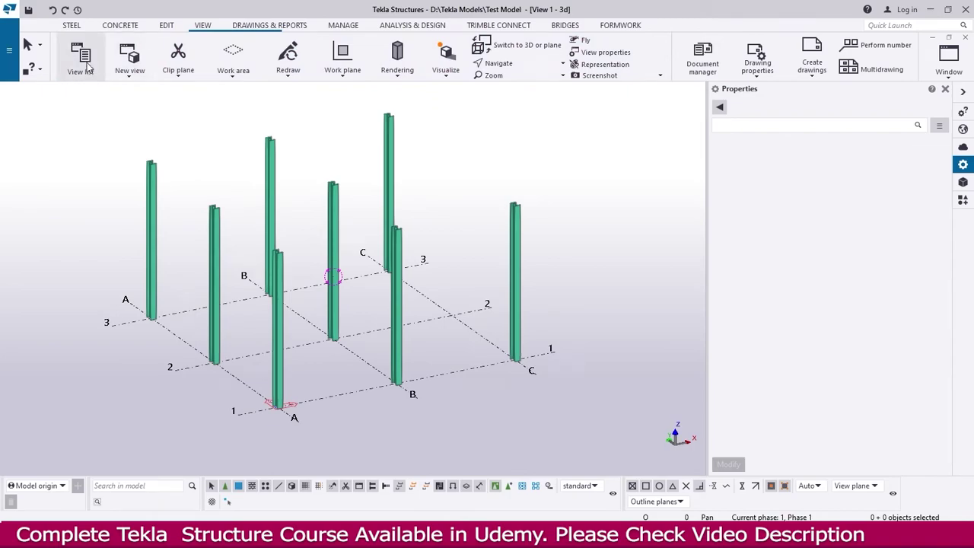
{"action": "left_click", "coordinate": [81, 61]}
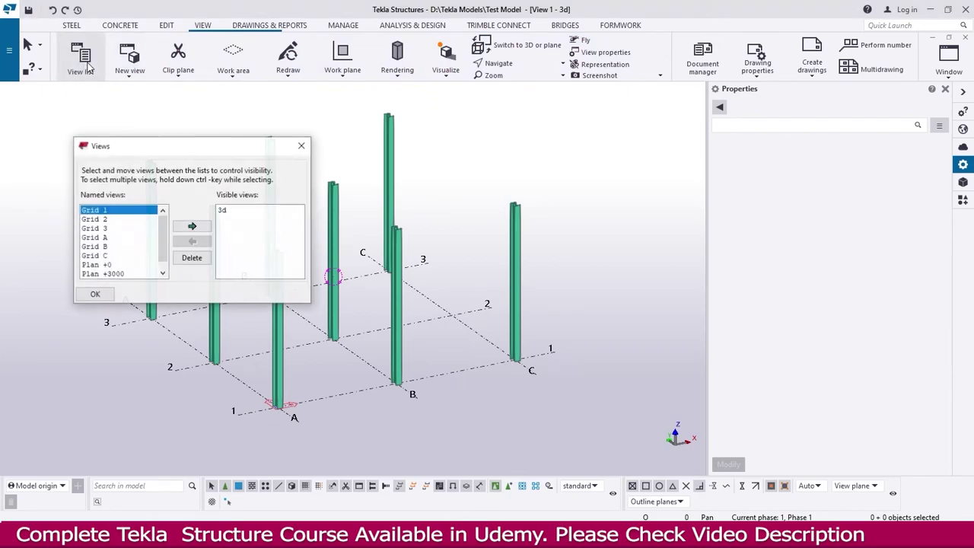
{"action": "left_click", "coordinate": [114, 274]}
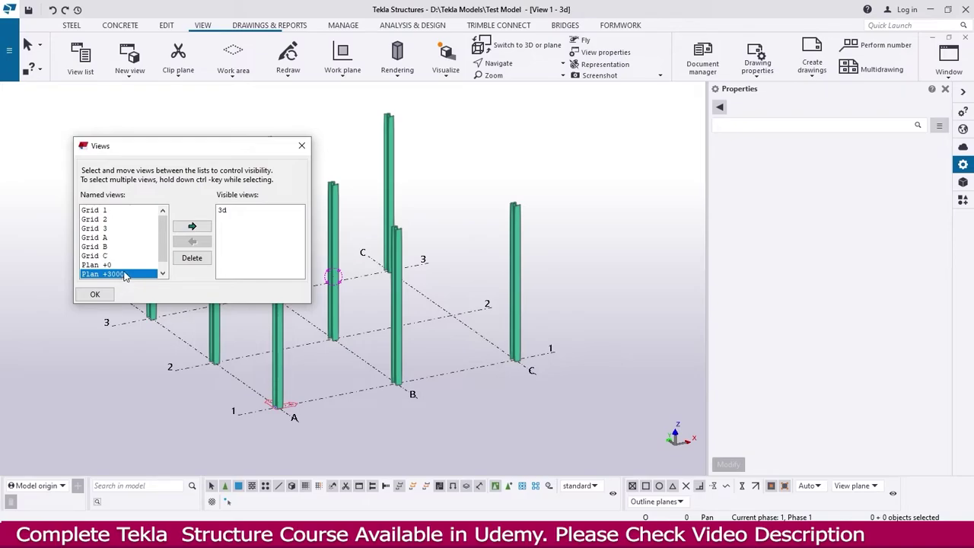
{"action": "double_click", "coordinate": [125, 275]}
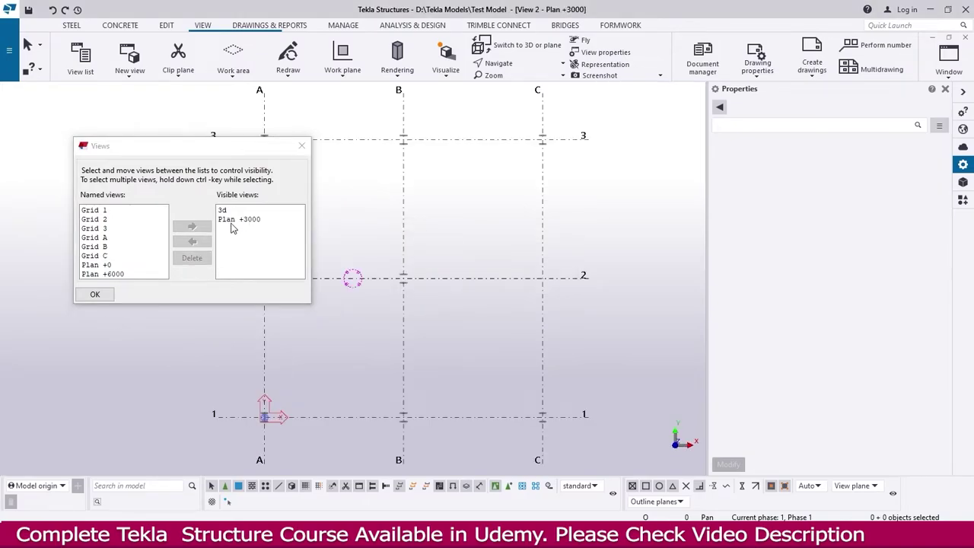
{"action": "left_click", "coordinate": [301, 145]}
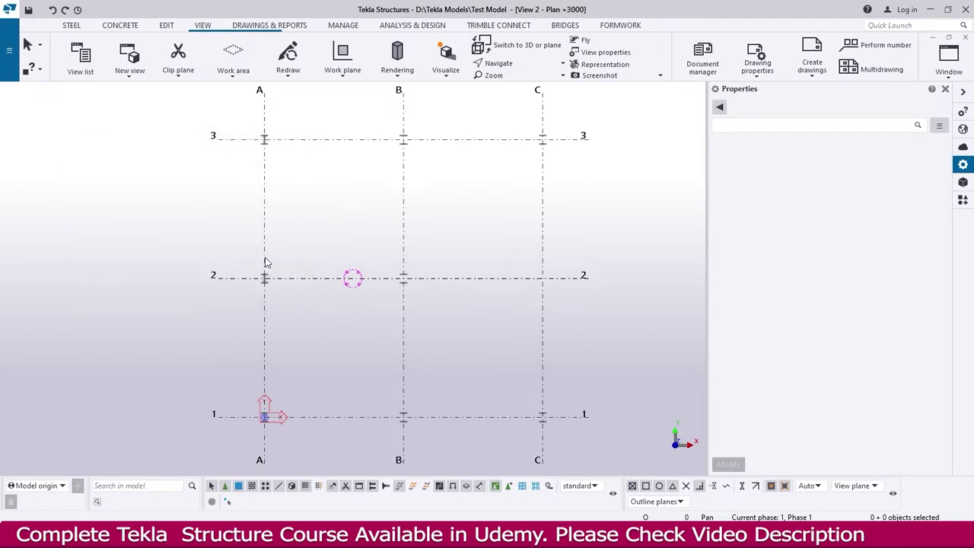
Step: Start a steel beam in the plan view and set its profile to HEA200 from the HEA group of I profiles
{"action": "middle_click_drag", "start_coordinate": [490, 326], "coordinate": [468, 286]}
{"action": "scroll", "coordinate": [289, 404], "scroll_direction": "up", "scroll_amount": 3}
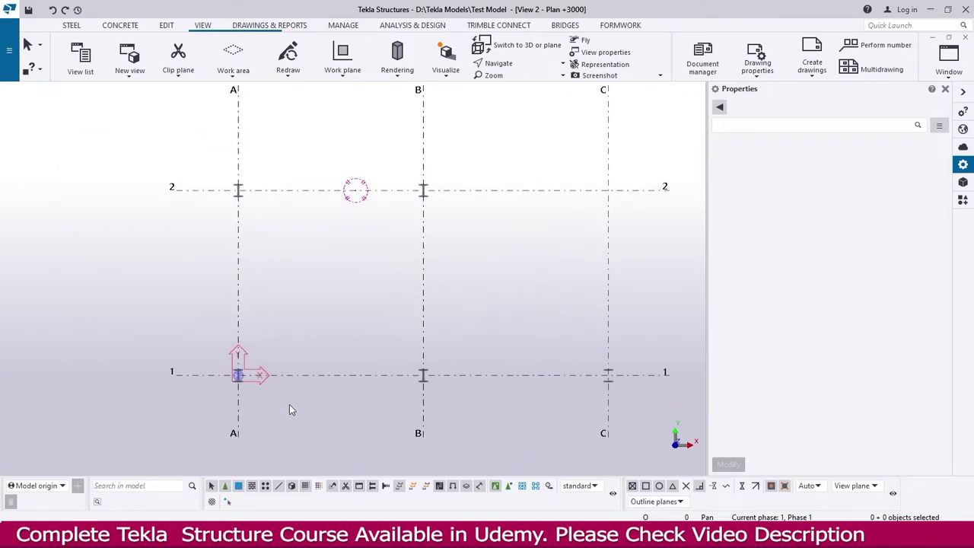
{"action": "scroll", "coordinate": [273, 384], "scroll_direction": "down", "scroll_amount": 1}
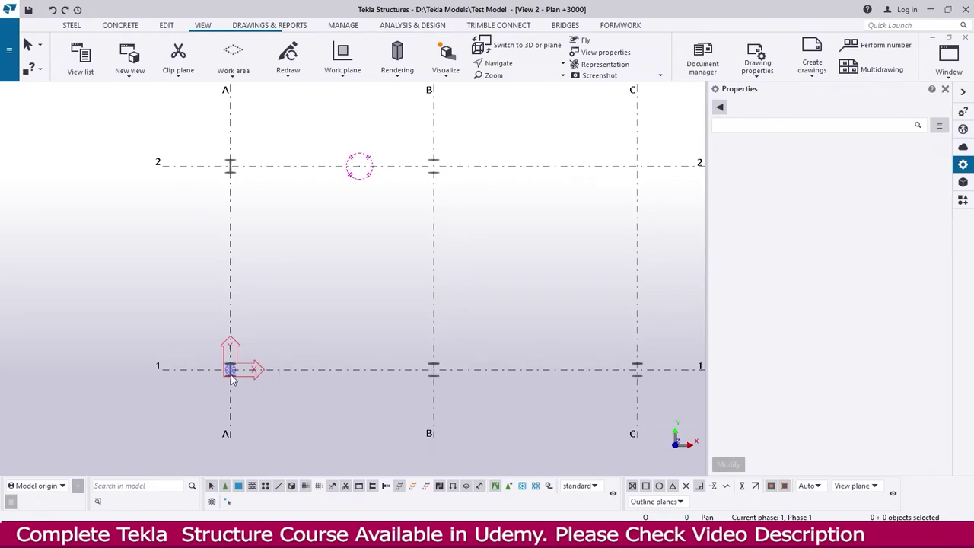
{"action": "scroll", "coordinate": [292, 369], "scroll_direction": "up", "scroll_amount": 5}
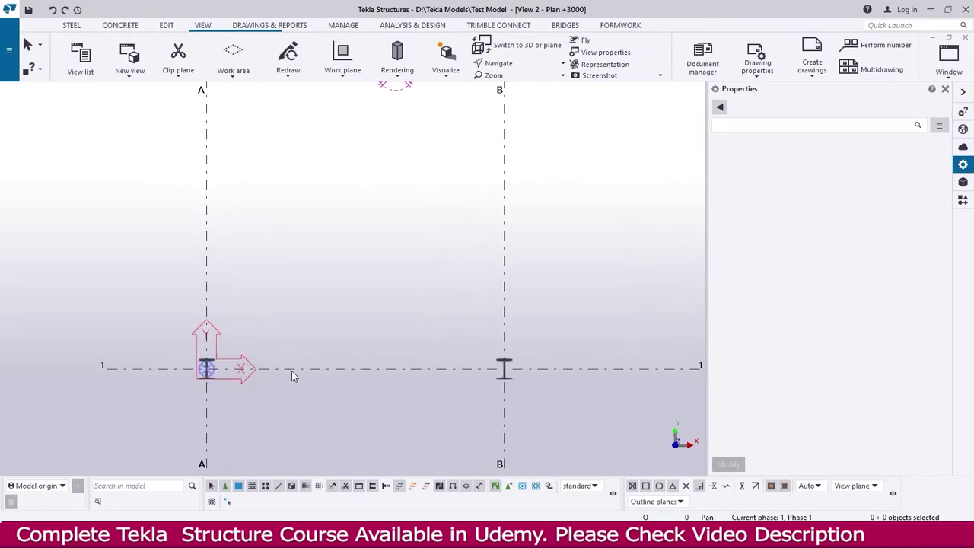
{"action": "middle_click_drag", "start_coordinate": [293, 369], "coordinate": [235, 347]}
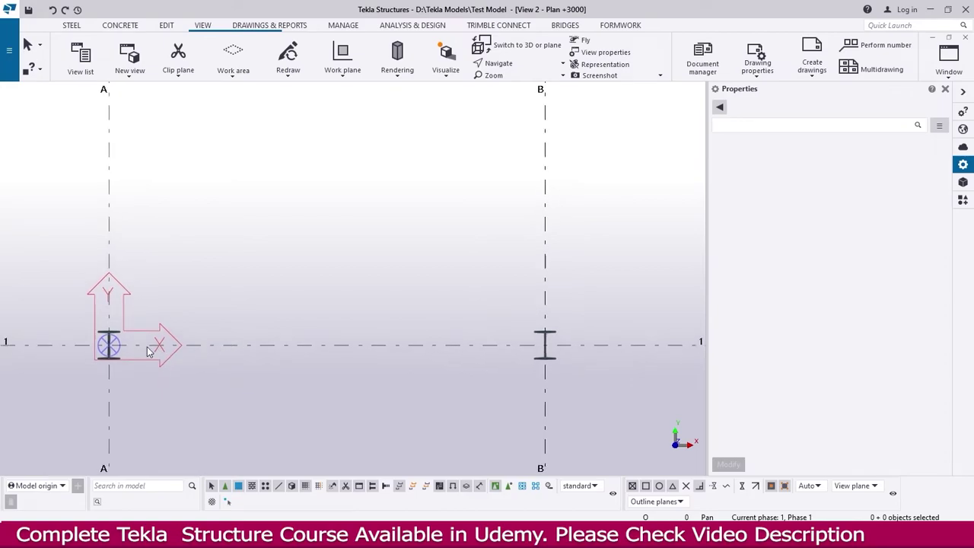
{"action": "left_click", "coordinate": [71, 25]}
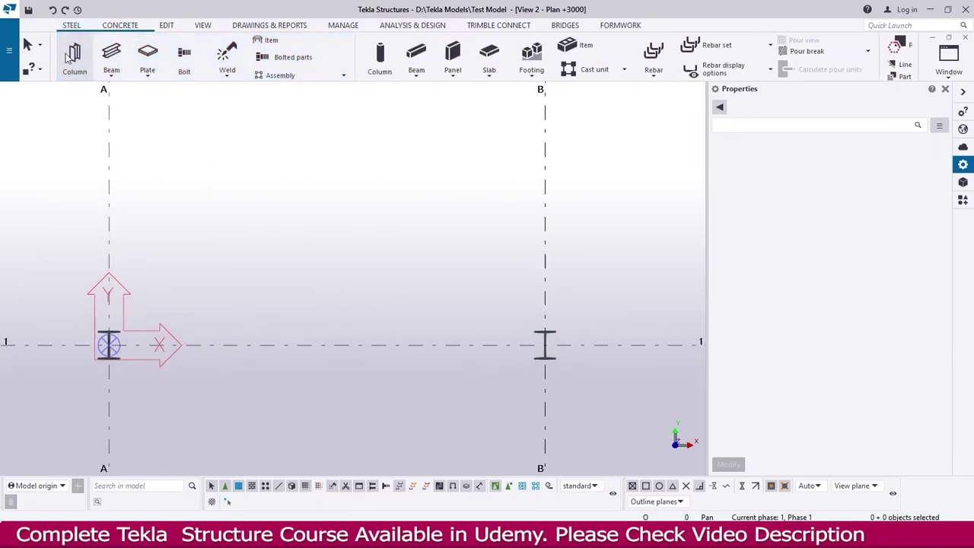
{"action": "left_click", "coordinate": [112, 77]}
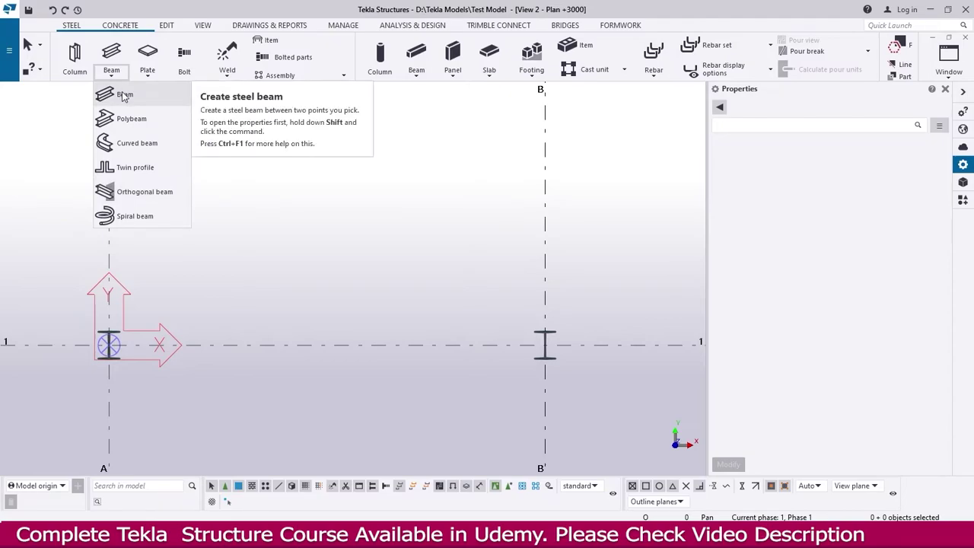
{"action": "left_click", "coordinate": [124, 95]}
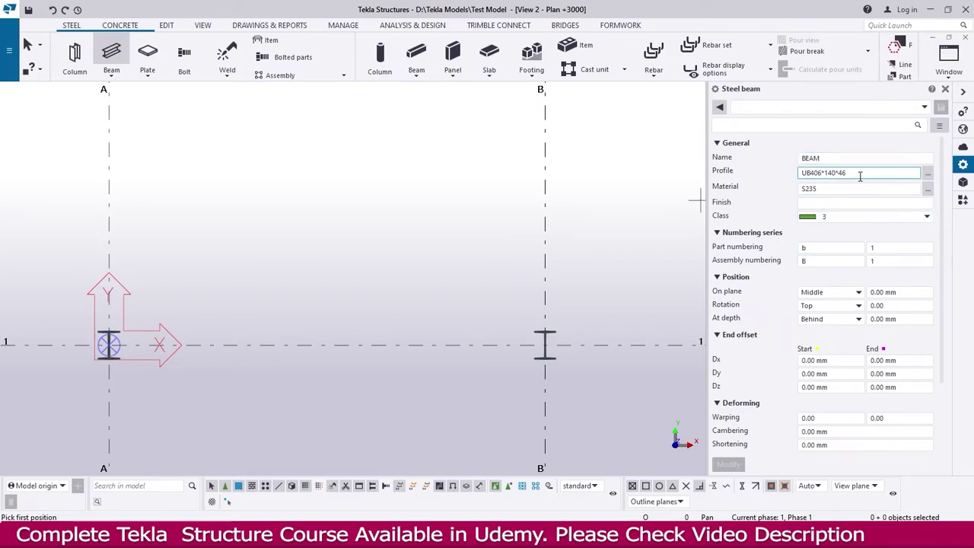
{"action": "left_click_drag", "start_coordinate": [832, 161], "coordinate": [797, 164]}
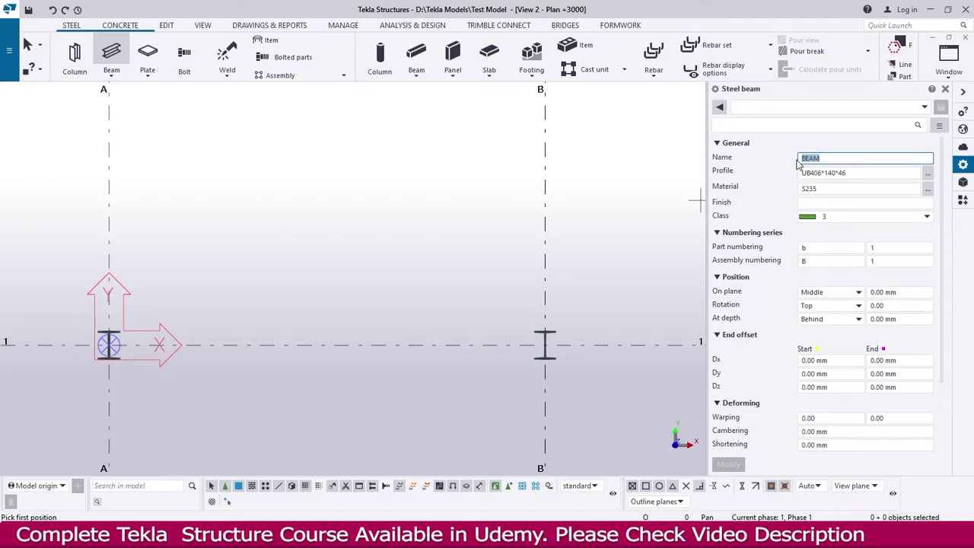
{"action": "left_click", "coordinate": [845, 172]}
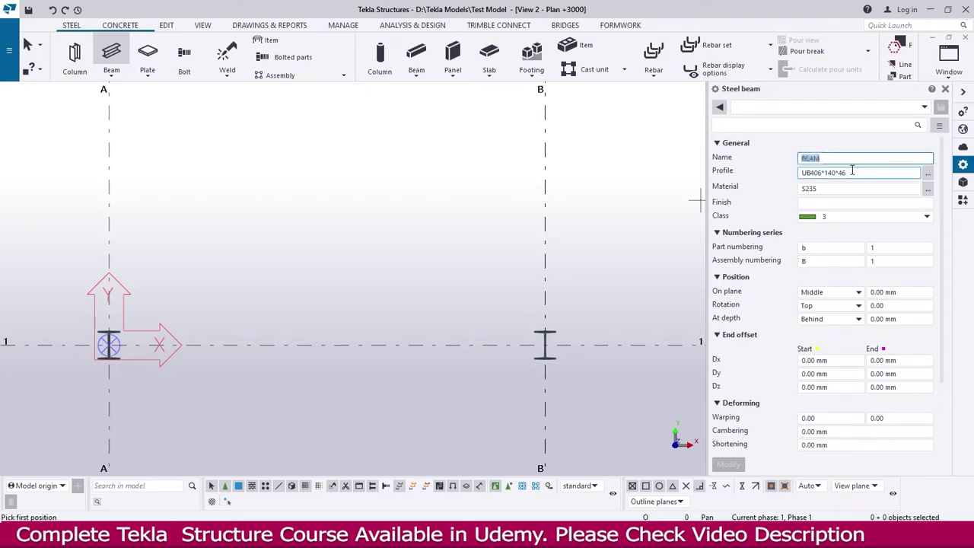
{"action": "left_click", "coordinate": [928, 175]}
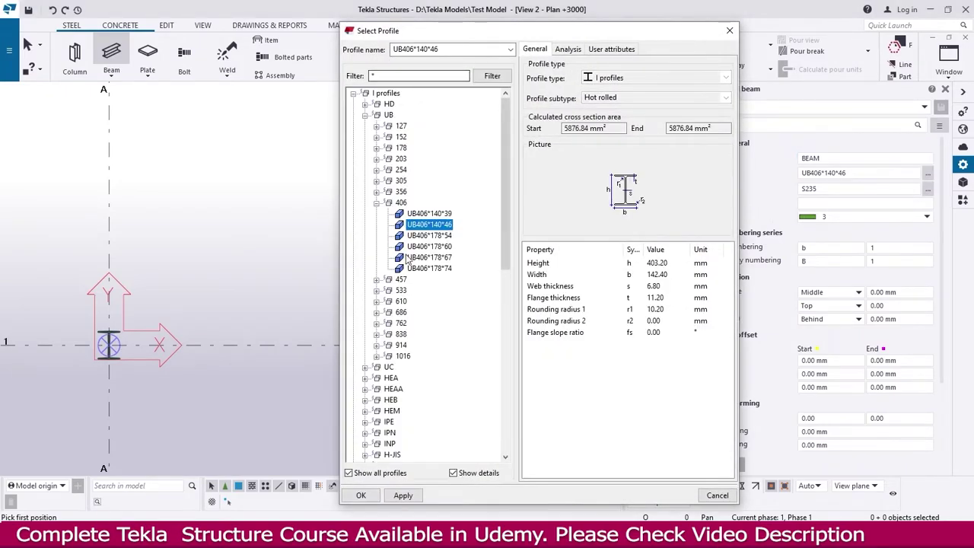
{"action": "left_click", "coordinate": [377, 203]}
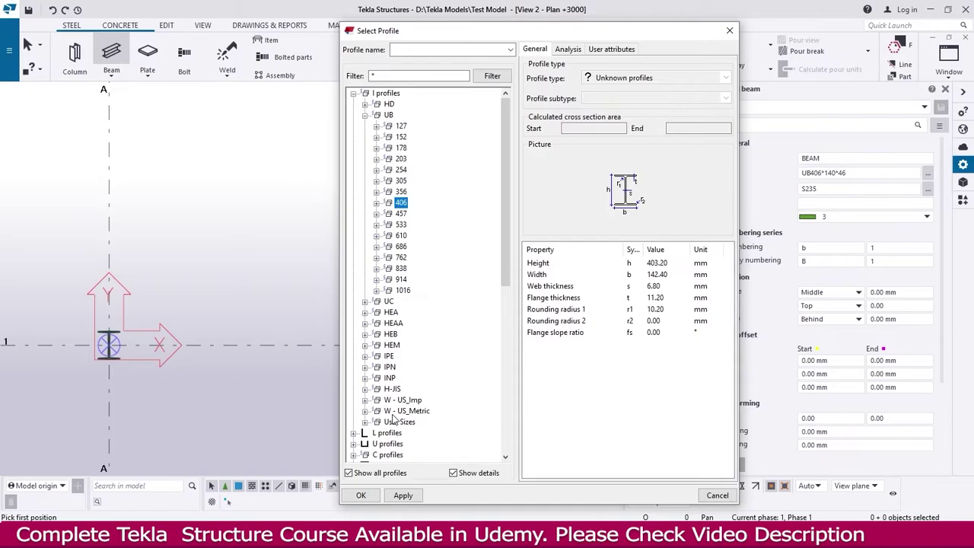
{"action": "left_click", "coordinate": [391, 312]}
{"action": "left_click", "coordinate": [366, 313]}
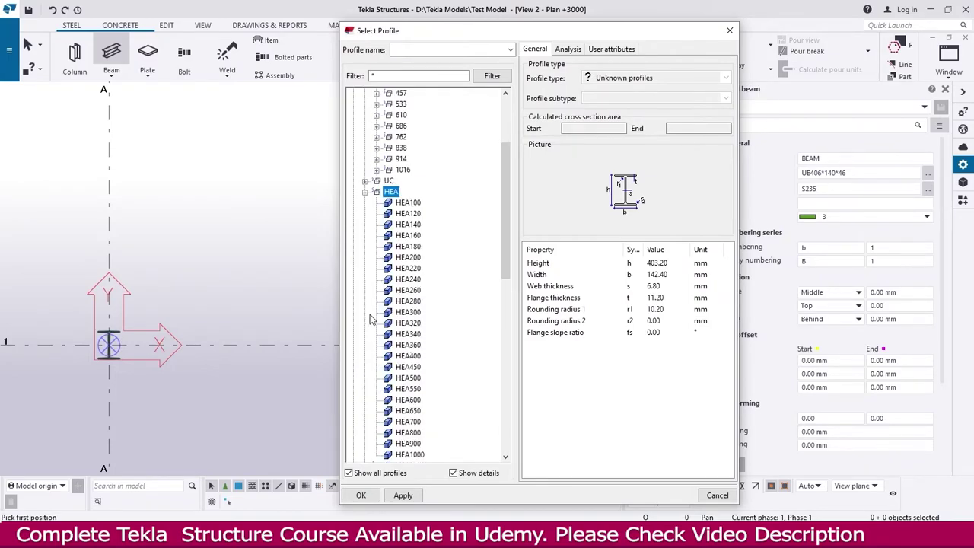
{"action": "left_click", "coordinate": [418, 259]}
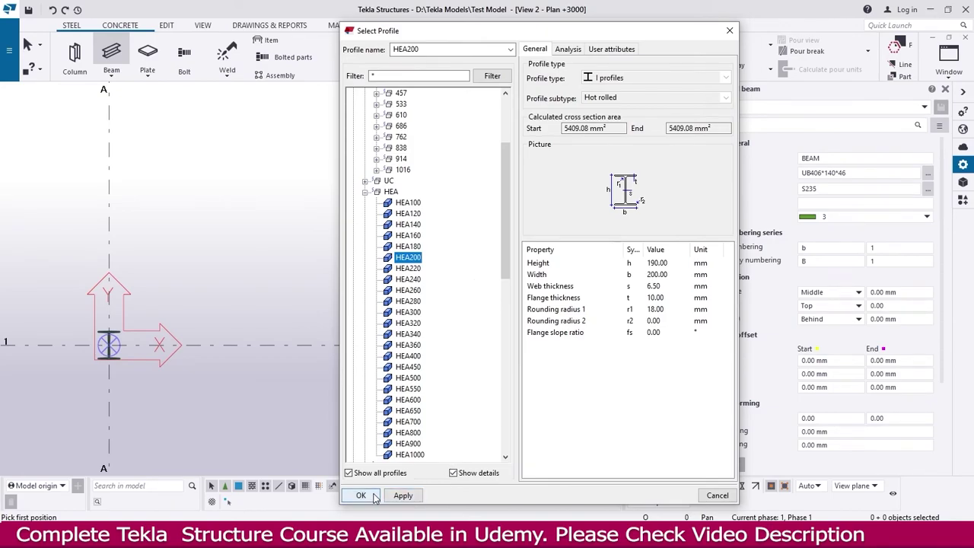
{"action": "left_click", "coordinate": [360, 495]}
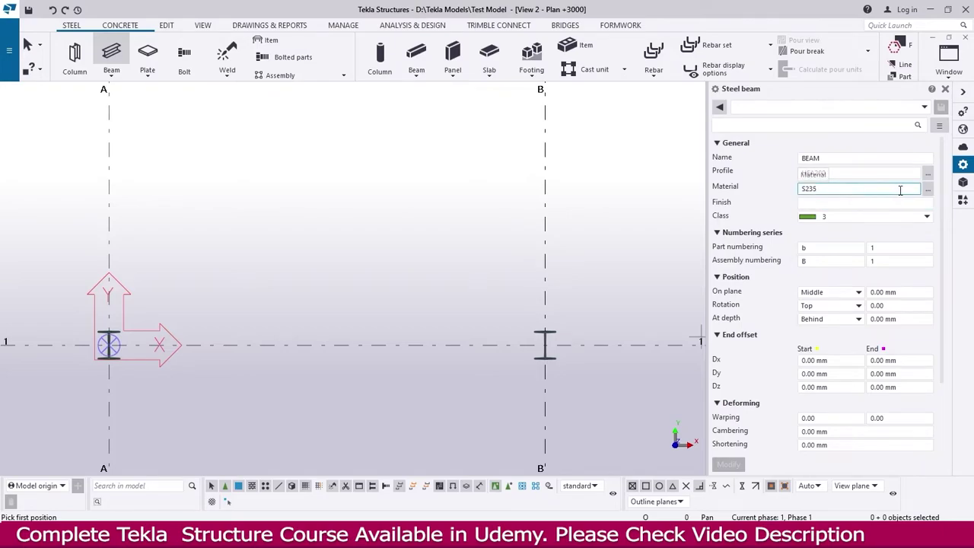
Step: Set the steel beam's material to A36 and its class to 8
{"action": "left_click", "coordinate": [928, 188]}
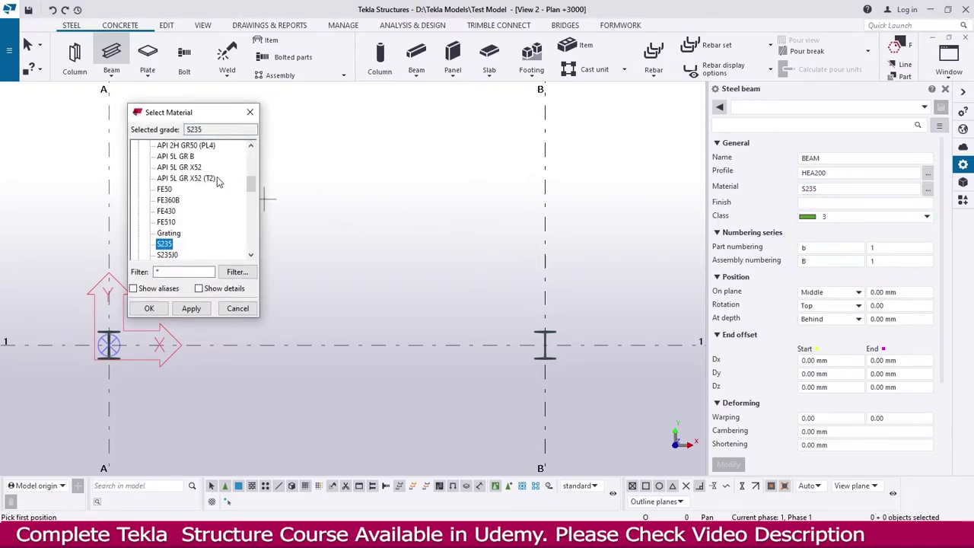
{"action": "scroll", "coordinate": [223, 187], "scroll_direction": "up", "scroll_amount": 6}
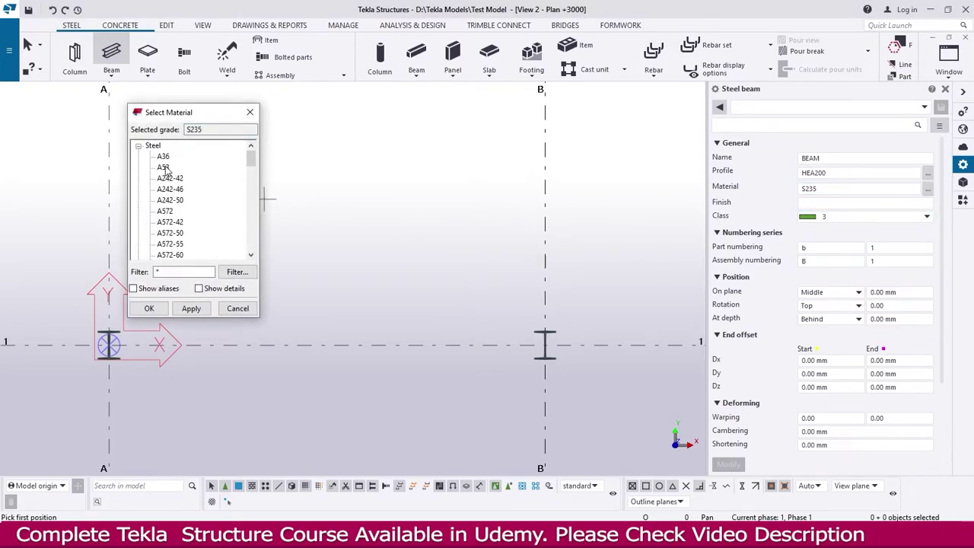
{"action": "double_click", "coordinate": [163, 157]}
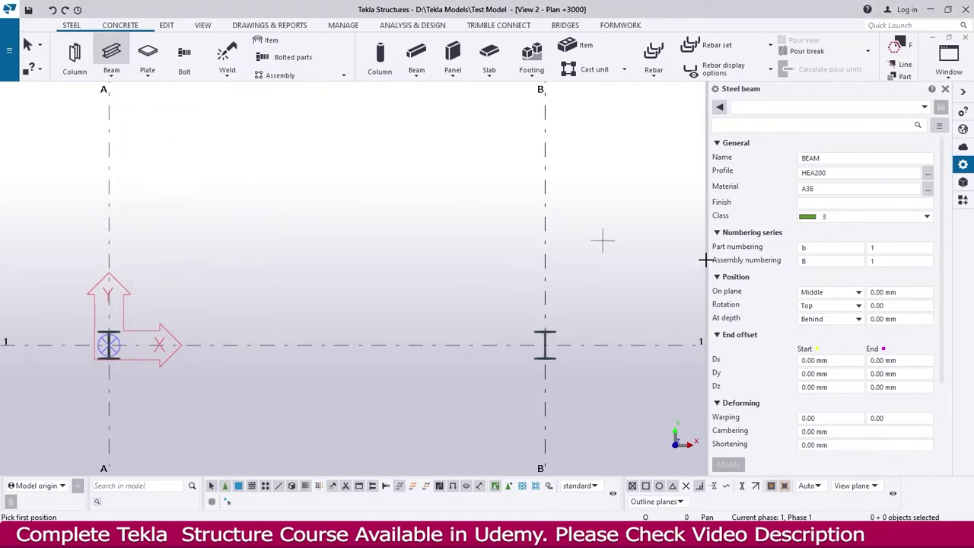
{"action": "left_click", "coordinate": [823, 202]}
{"action": "left_click", "coordinate": [881, 219]}
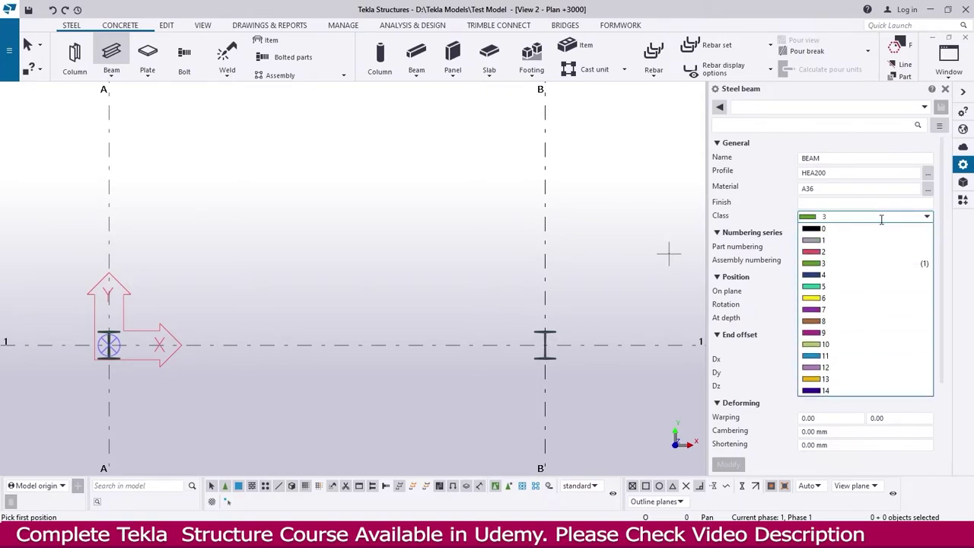
{"action": "left_click", "coordinate": [820, 323]}
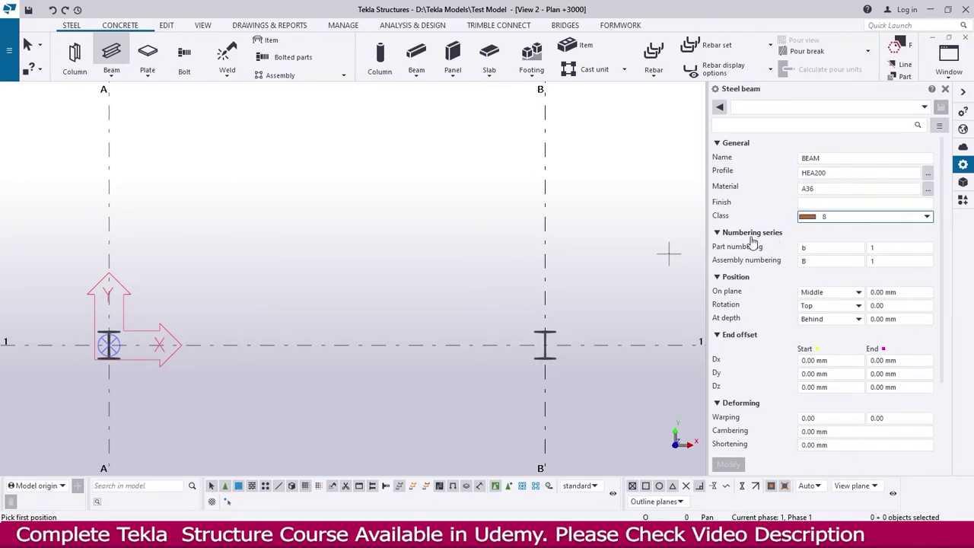
Step: Set the beam's numbering series prefixes to H for part numbering and BE for assembly numbering
{"action": "left_click", "coordinate": [803, 245]}
{"action": "left_click", "coordinate": [803, 245]}
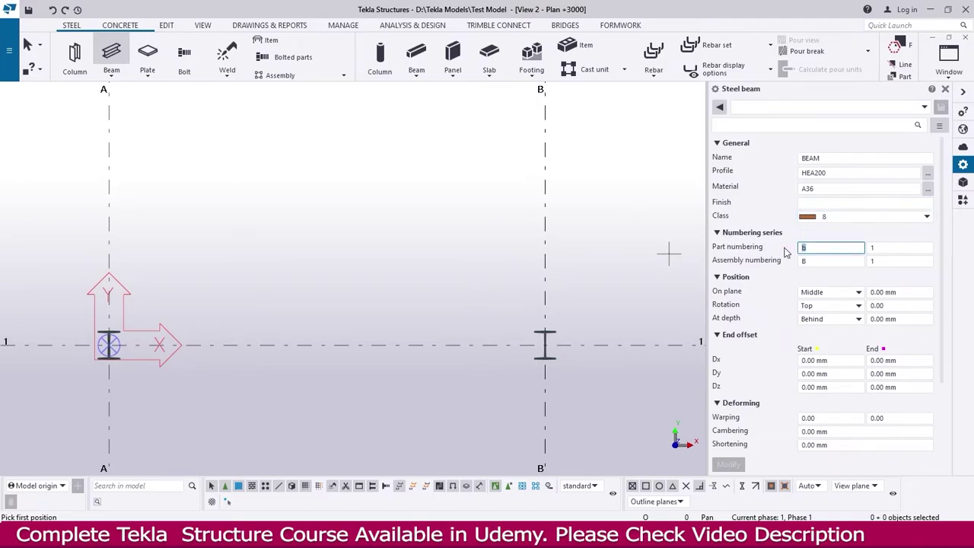
{"action": "type", "text": "h"}
{"action": "left_click", "coordinate": [798, 263]}
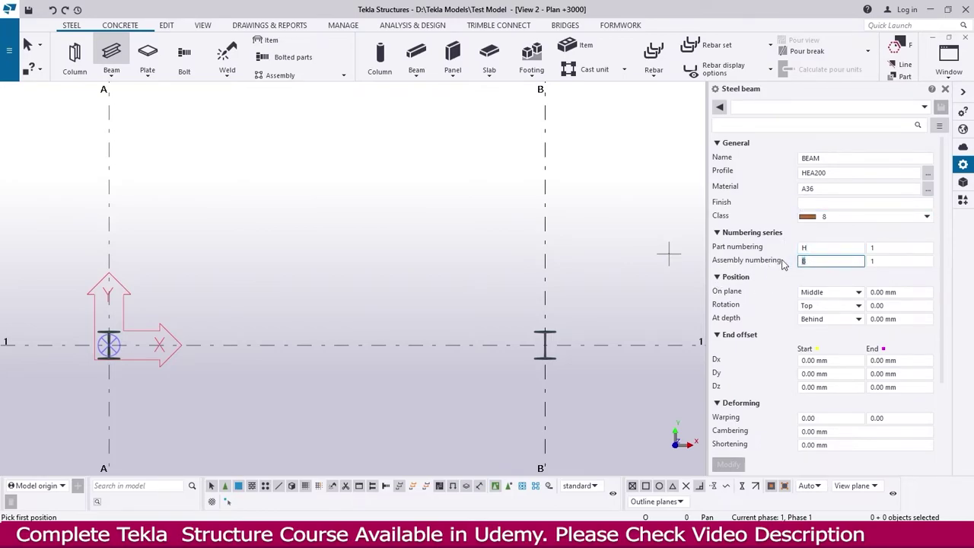
{"action": "type", "text": "BE"}
{"action": "left_click", "coordinate": [876, 248]}
{"action": "left_click", "coordinate": [876, 260]}
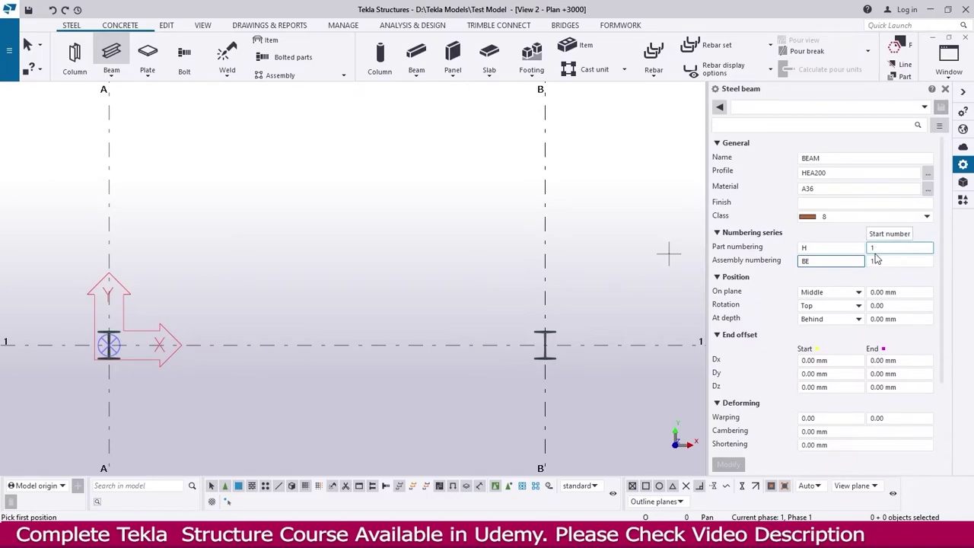
{"action": "left_click", "coordinate": [881, 247]}
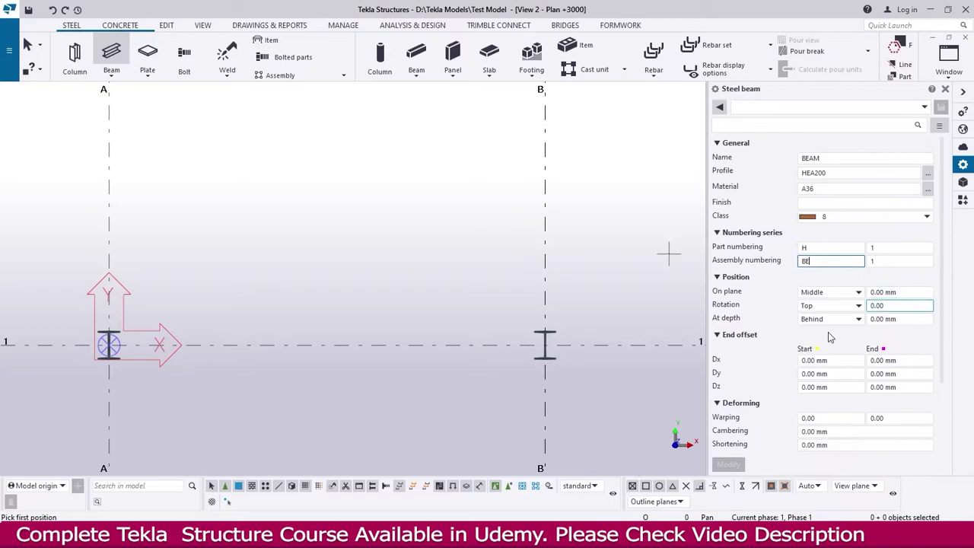
Step: Place the HEA200 beam along grid line 1 from the column centre at A1 to the column centre at B1
{"action": "scroll", "coordinate": [113, 373], "scroll_direction": "up", "scroll_amount": 8}
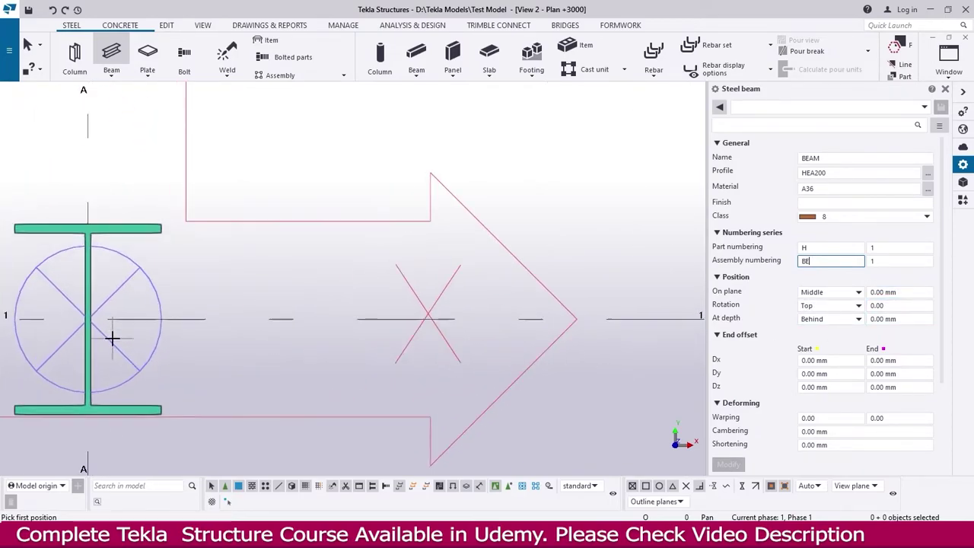
{"action": "scroll", "coordinate": [113, 337], "scroll_direction": "up", "scroll_amount": 1}
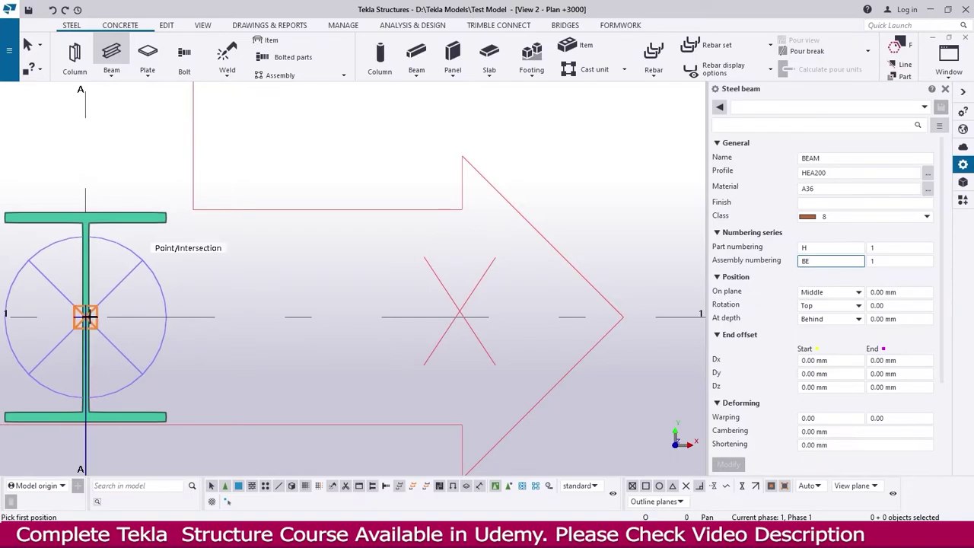
{"action": "left_click", "coordinate": [86, 316]}
{"action": "scroll", "coordinate": [93, 354], "scroll_direction": "down", "scroll_amount": 4}
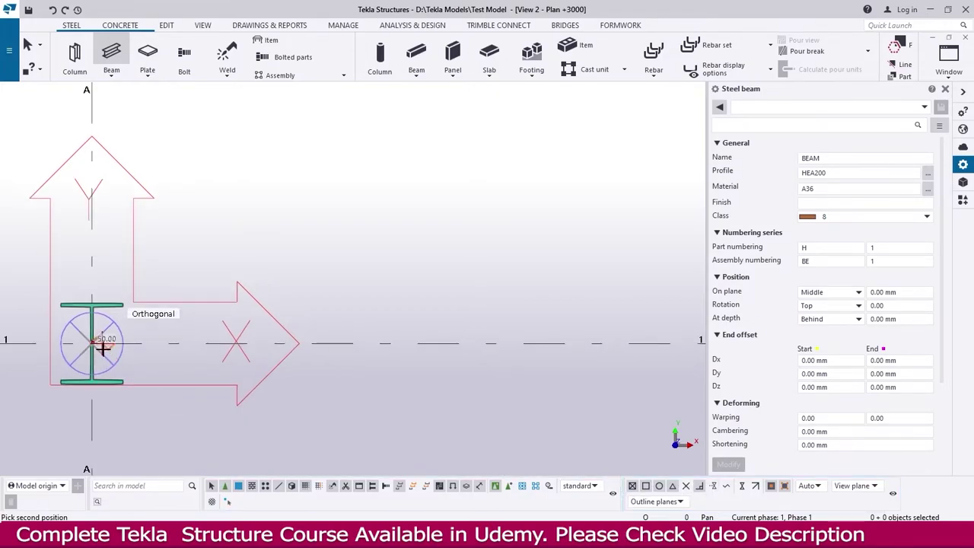
{"action": "scroll", "coordinate": [99, 344], "scroll_direction": "down", "scroll_amount": 4}
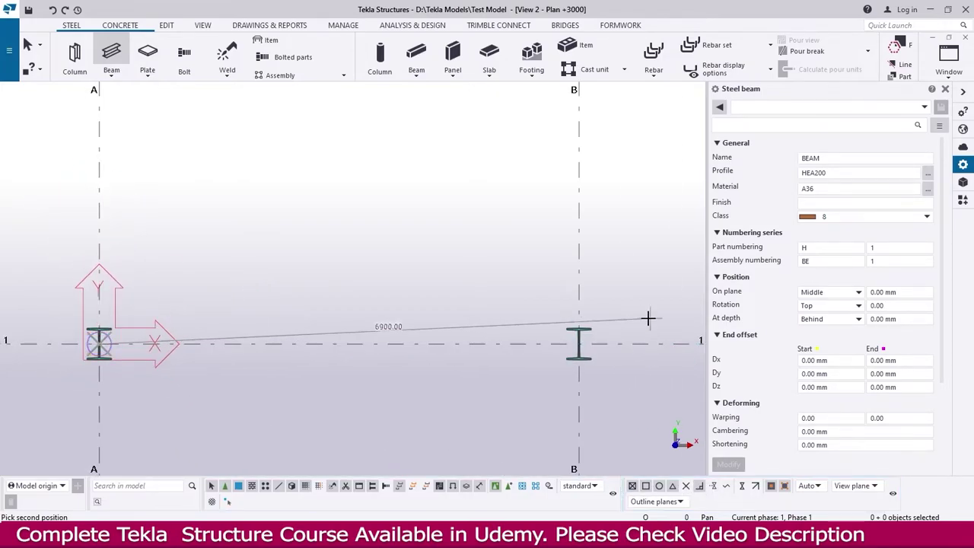
{"action": "scroll", "coordinate": [588, 359], "scroll_direction": "up", "scroll_amount": 6}
{"action": "scroll", "coordinate": [517, 346], "scroll_direction": "up", "scroll_amount": 2}
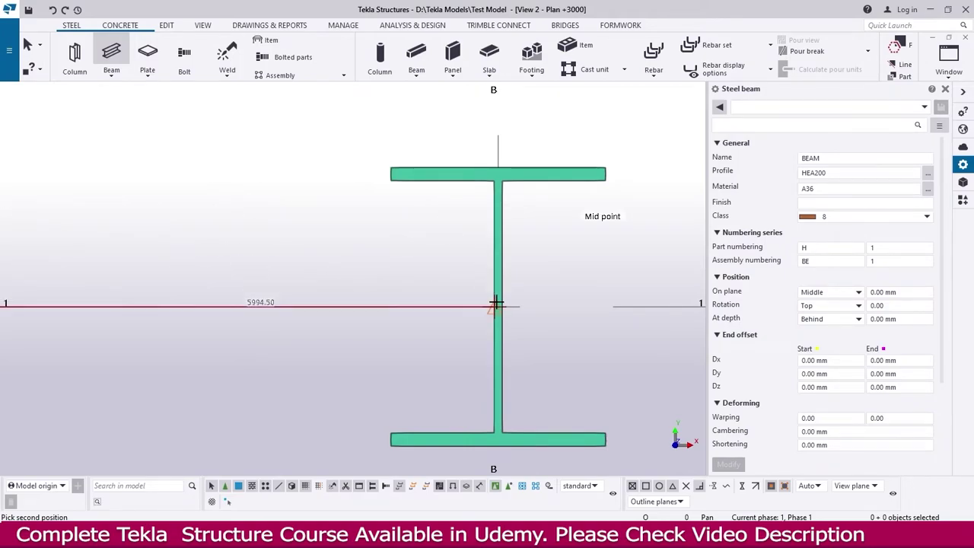
{"action": "scroll", "coordinate": [502, 307], "scroll_direction": "up", "scroll_amount": 2}
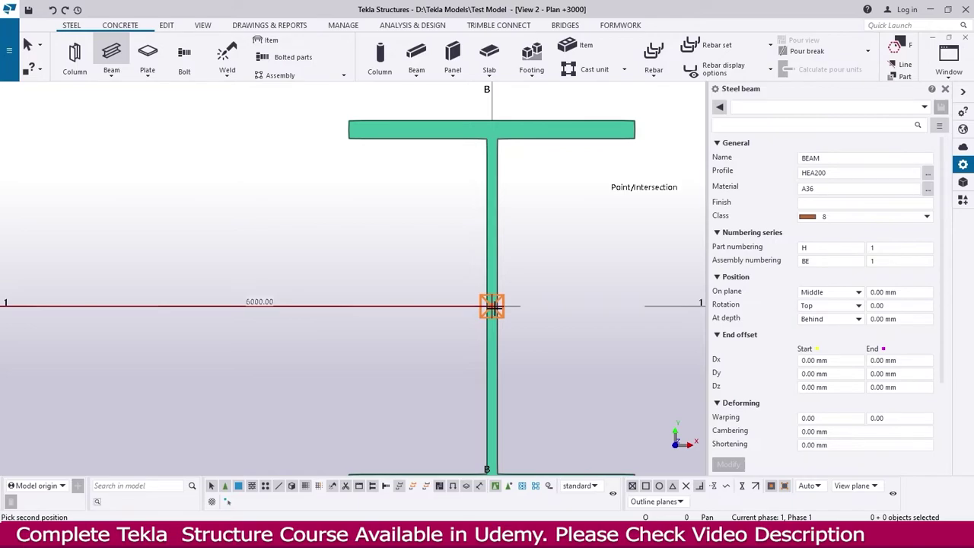
{"action": "left_click", "coordinate": [492, 307]}
{"action": "scroll", "coordinate": [622, 299], "scroll_direction": "down", "scroll_amount": 5}
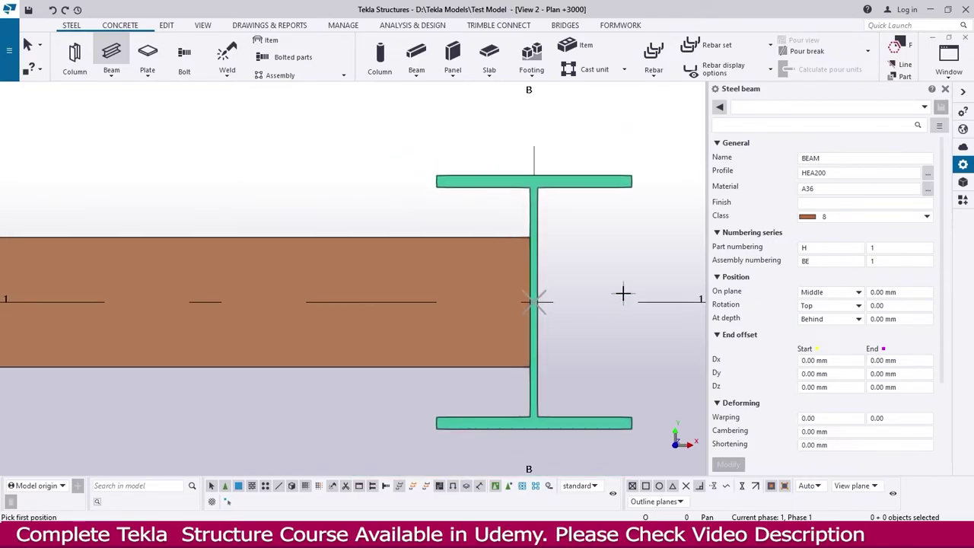
{"action": "scroll", "coordinate": [622, 294], "scroll_direction": "down", "scroll_amount": 3}
{"action": "key", "text": "Escape"}
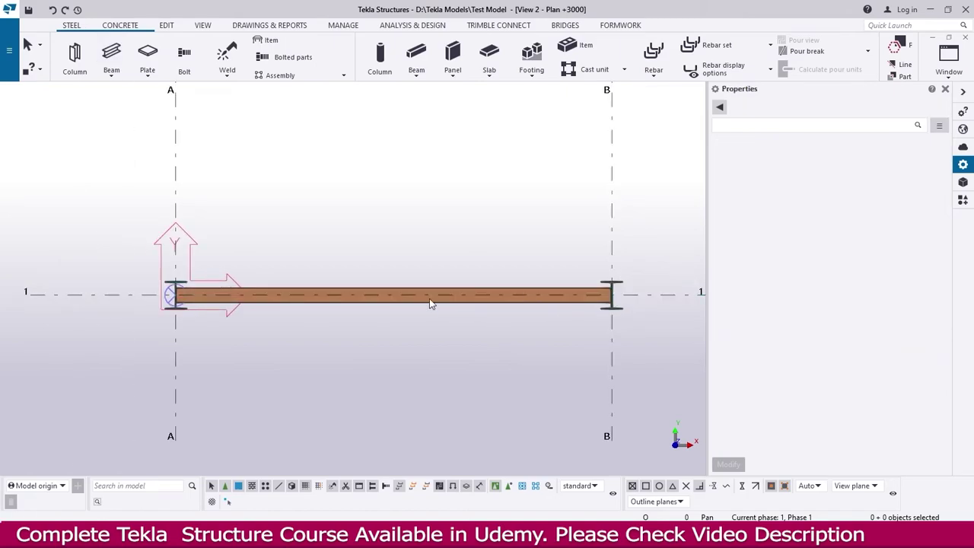
Step: Select the beam on grid line 1 and examine its start point at column A1 and end point at column B1
{"action": "left_click", "coordinate": [342, 289]}
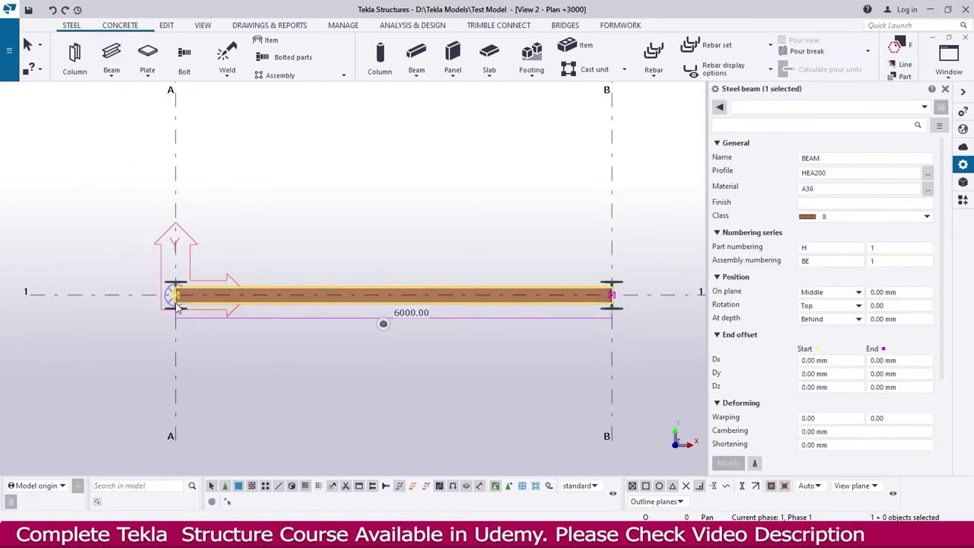
{"action": "scroll", "coordinate": [167, 293], "scroll_direction": "up", "scroll_amount": 5}
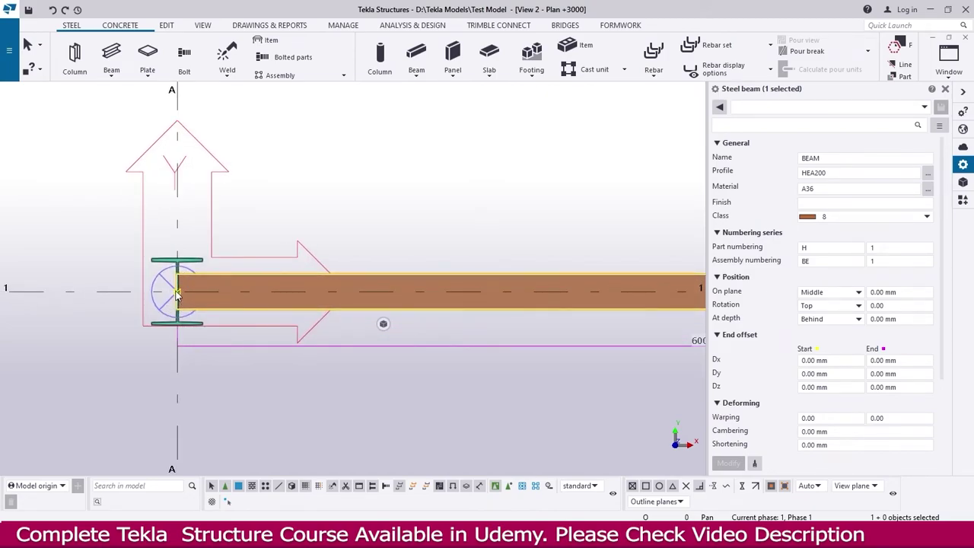
{"action": "scroll", "coordinate": [181, 295], "scroll_direction": "down", "scroll_amount": 3}
{"action": "scroll", "coordinate": [607, 311], "scroll_direction": "up", "scroll_amount": 3}
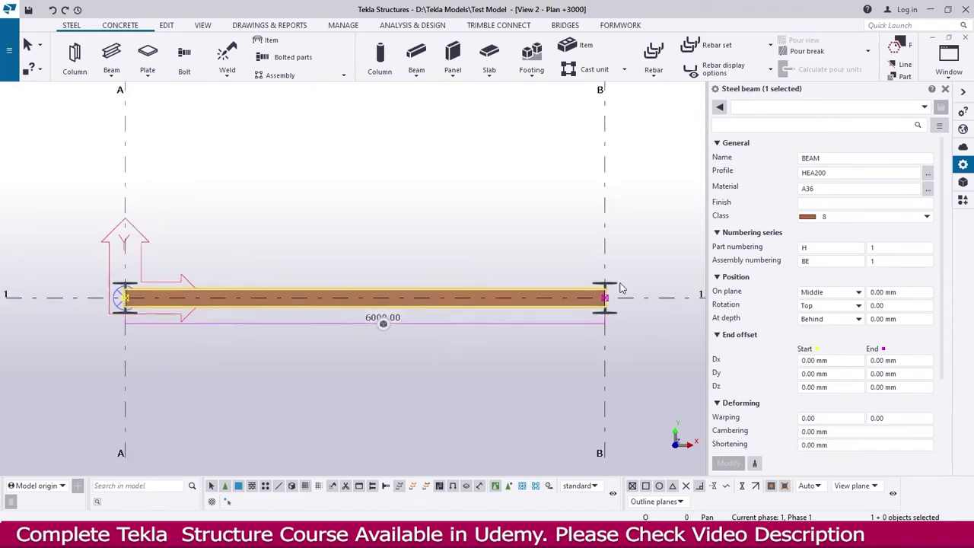
{"action": "scroll", "coordinate": [606, 311], "scroll_direction": "up", "scroll_amount": 2}
{"action": "scroll", "coordinate": [595, 303], "scroll_direction": "up", "scroll_amount": 1}
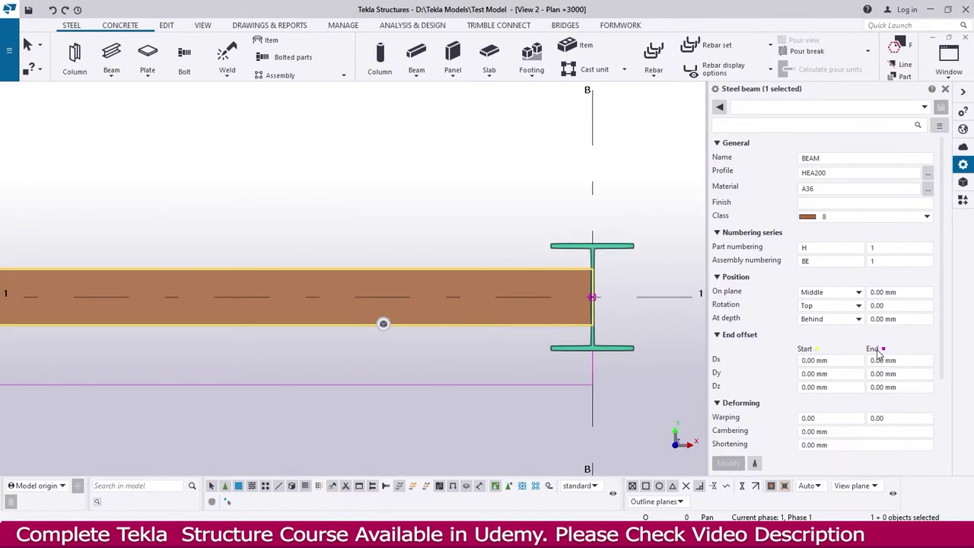
{"action": "scroll", "coordinate": [613, 329], "scroll_direction": "down", "scroll_amount": 5}
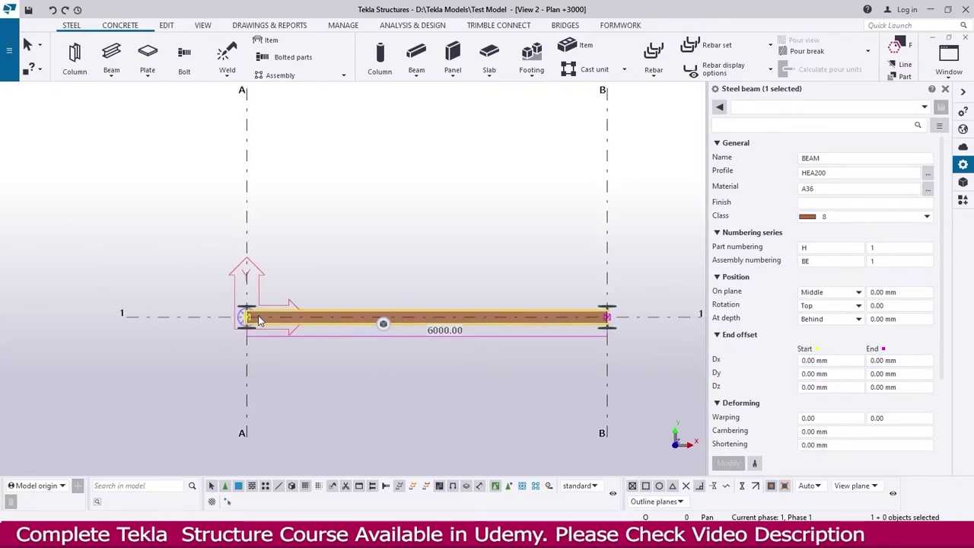
{"action": "scroll", "coordinate": [255, 322], "scroll_direction": "up", "scroll_amount": 4}
{"action": "scroll", "coordinate": [231, 322], "scroll_direction": "up", "scroll_amount": 3}
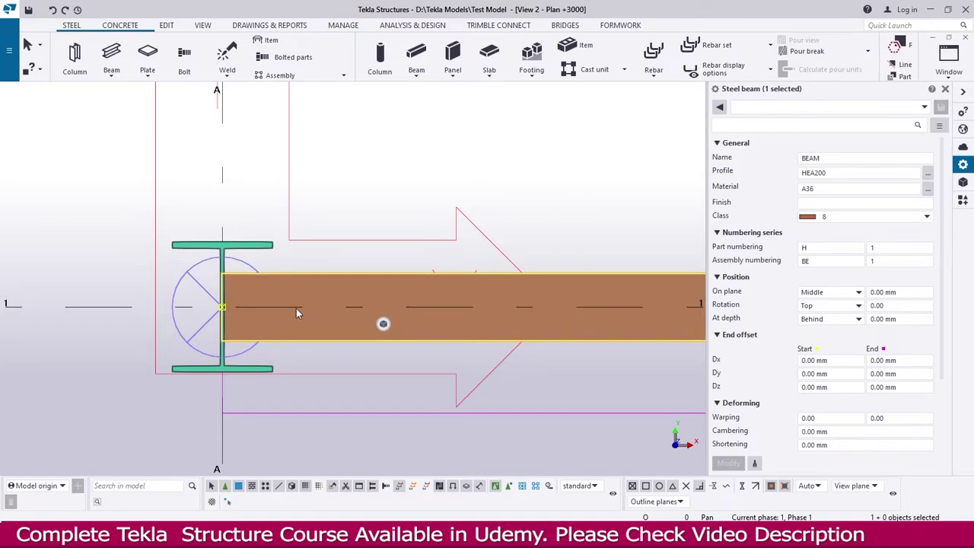
Step: Set the selected beam's start Dx end offset to 500 mm
{"action": "left_click", "coordinate": [840, 361]}
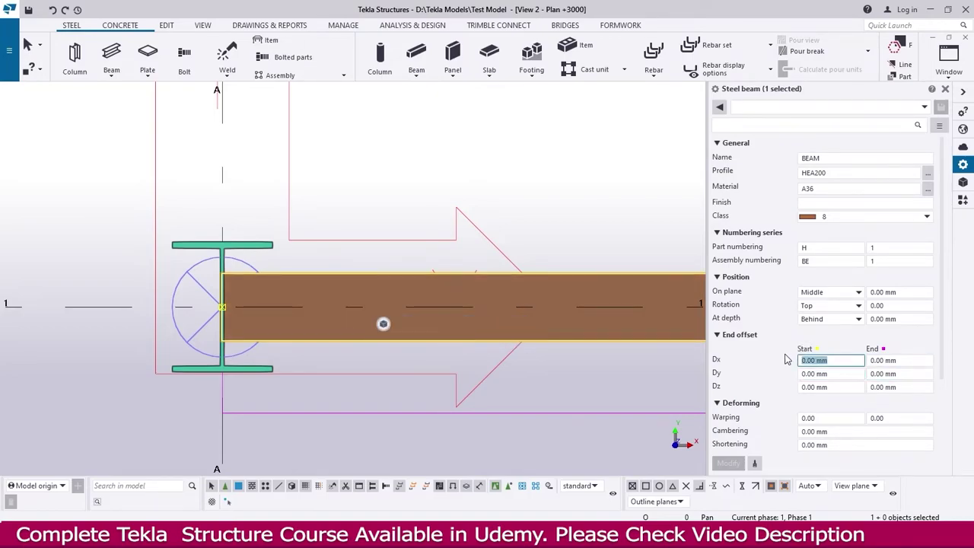
{"action": "type", "text": "500"}
{"action": "key", "text": "Return"}
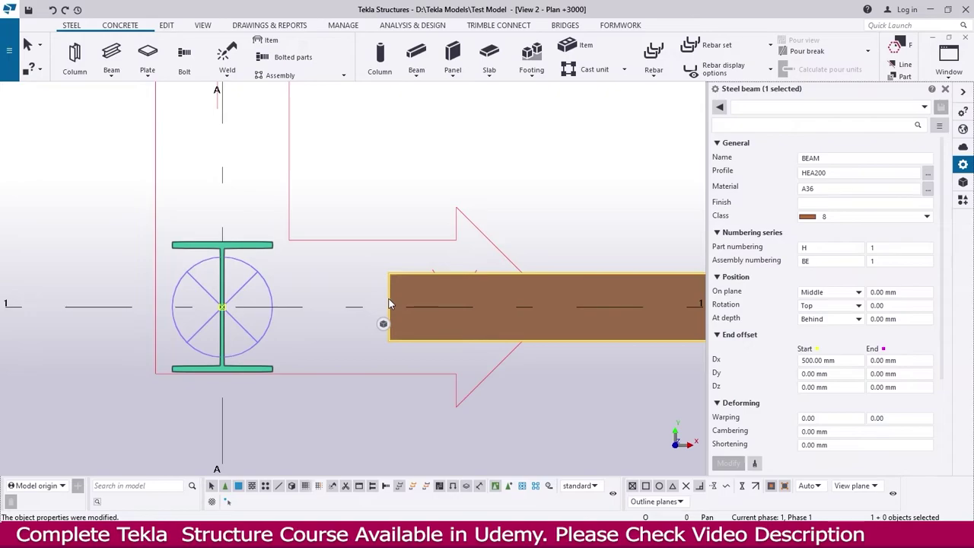
Step: Change the beam's start Dx end offset to -200 mm
{"action": "left_click", "coordinate": [829, 360]}
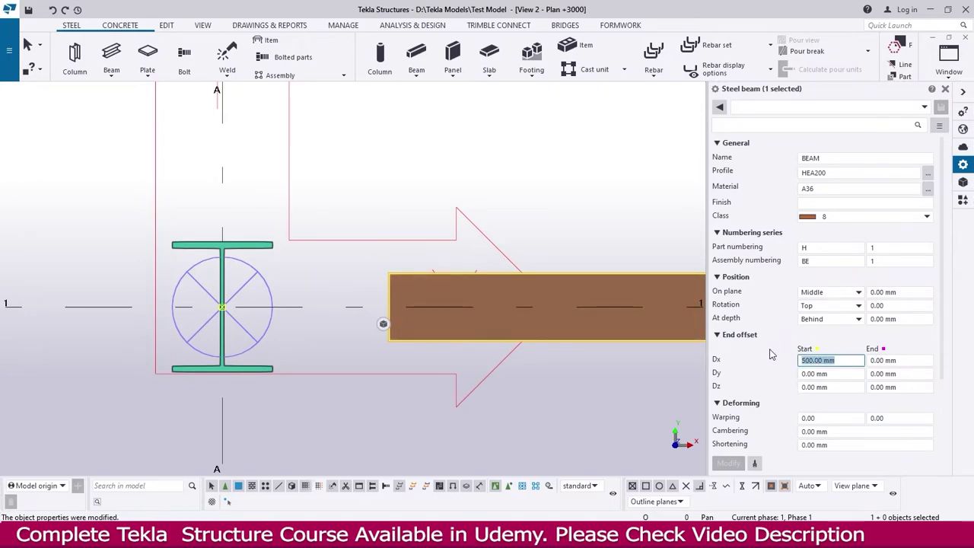
{"action": "type", "text": "-200"}
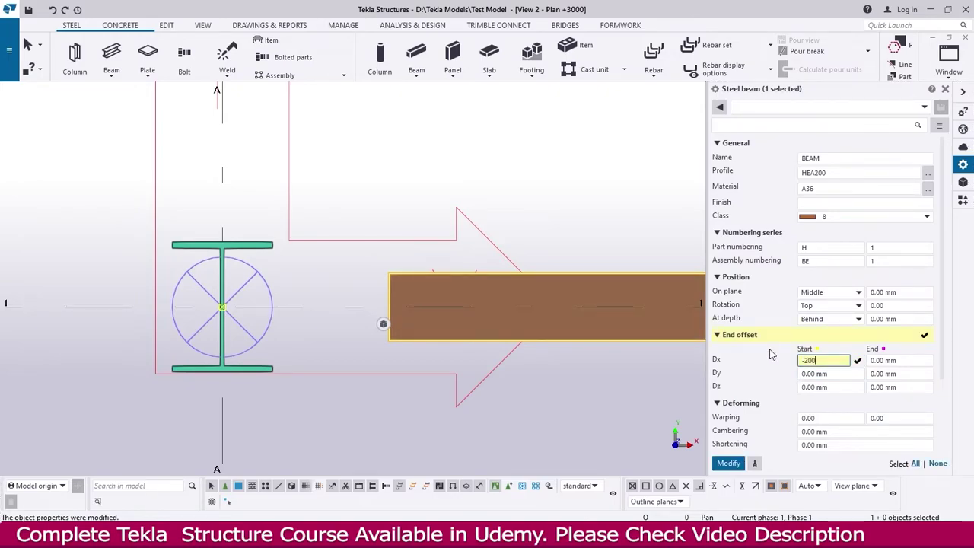
{"action": "key", "text": "Return"}
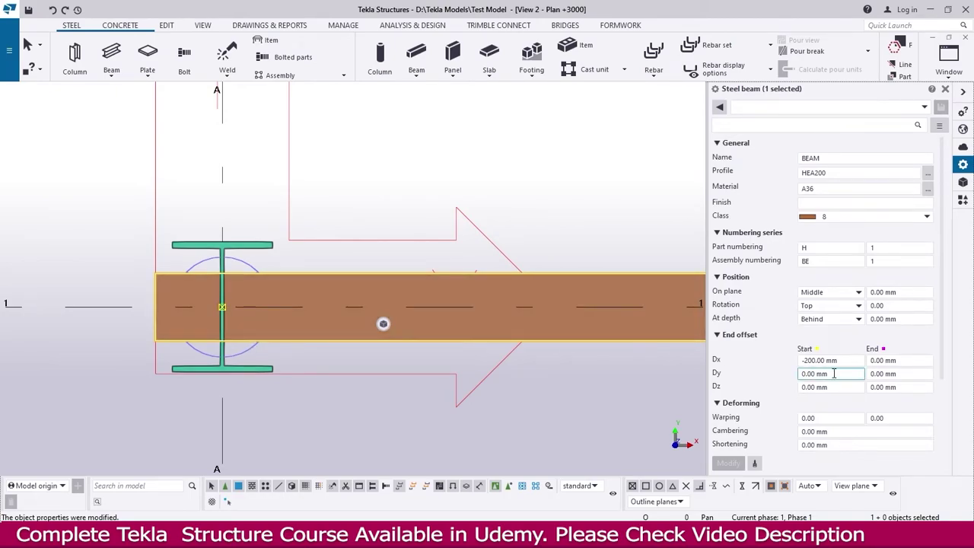
Step: Reset the beam's start Dx end offset to 0 mm
{"action": "left_click_drag", "start_coordinate": [847, 361], "coordinate": [788, 360]}
{"action": "type", "text": "0"}
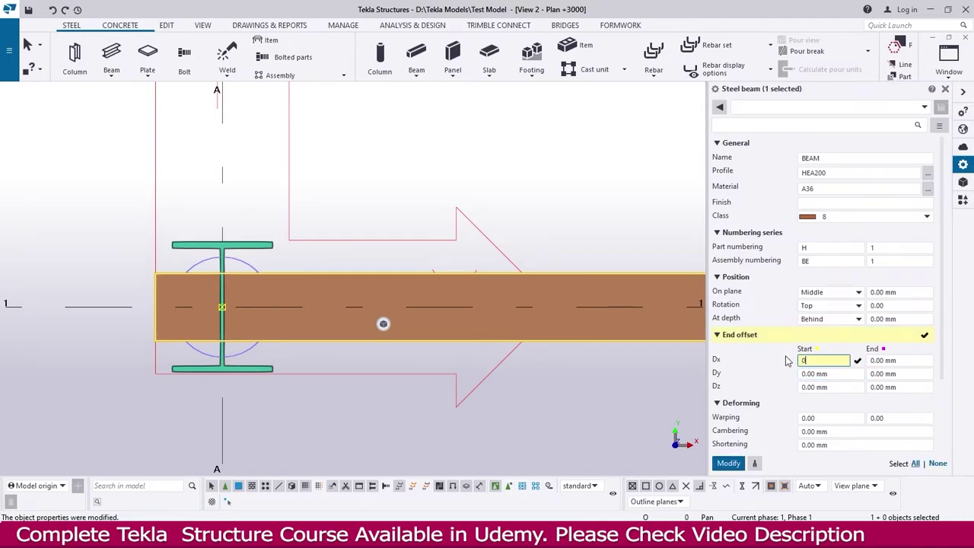
{"action": "key", "text": "Return"}
Step: Set the Dx end offset at the beam's end point near column B1 to 200 mm
{"action": "scroll", "coordinate": [238, 297], "scroll_direction": "down", "scroll_amount": 2}
{"action": "scroll", "coordinate": [240, 296], "scroll_direction": "down", "scroll_amount": 3}
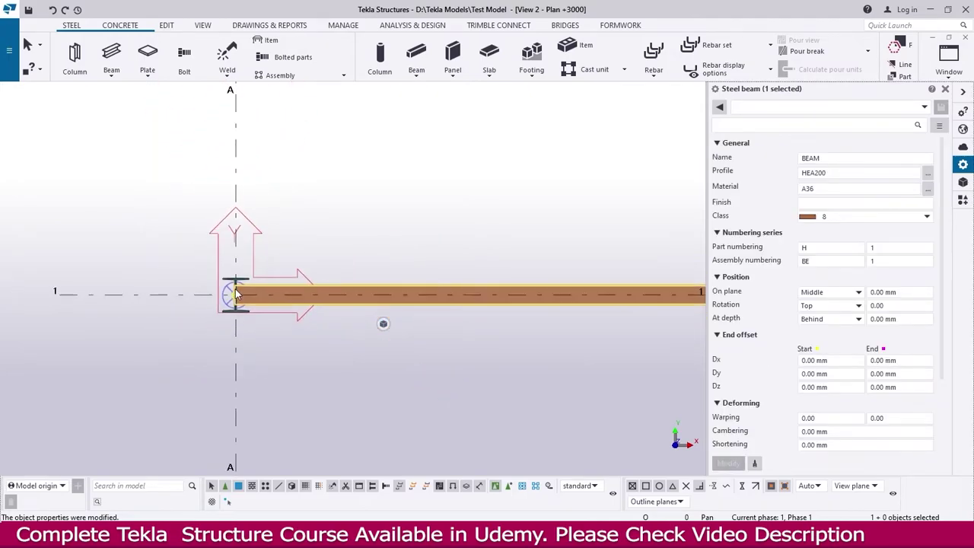
{"action": "scroll", "coordinate": [560, 295], "scroll_direction": "up", "scroll_amount": 2}
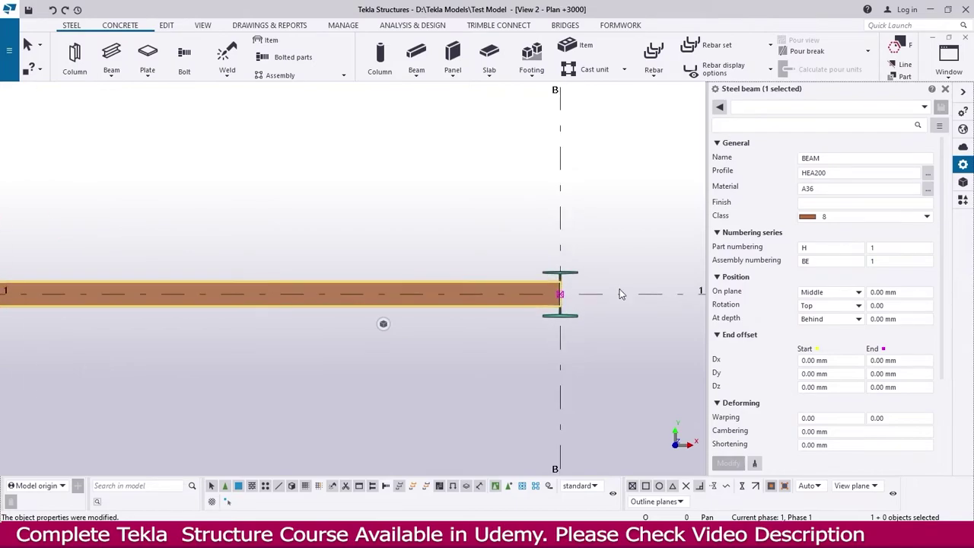
{"action": "left_click_drag", "start_coordinate": [906, 360], "coordinate": [840, 364]}
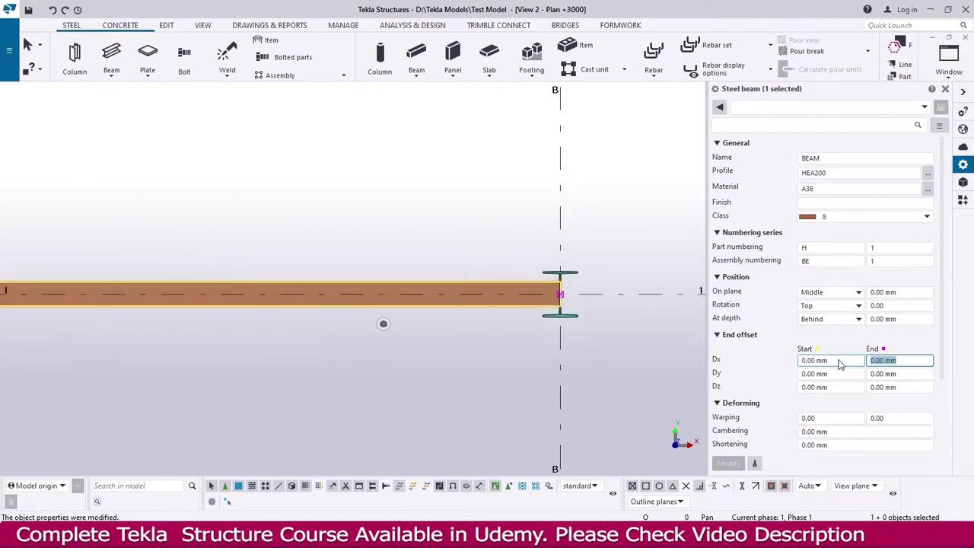
{"action": "type", "text": "200"}
{"action": "key", "text": "Return"}
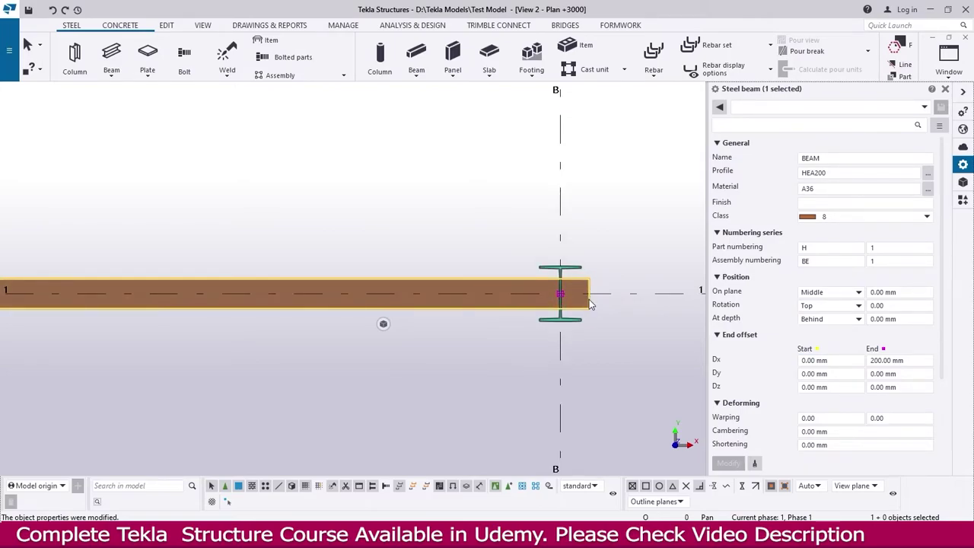
Step: Change the Dx offset at the beam's end point to -200 mm
{"action": "left_click", "coordinate": [901, 360]}
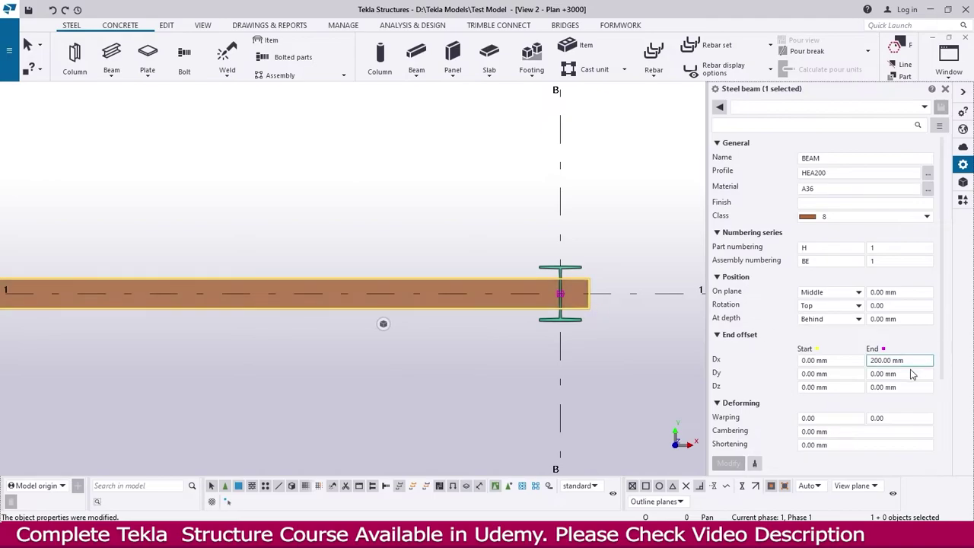
{"action": "type", "text": "-"}
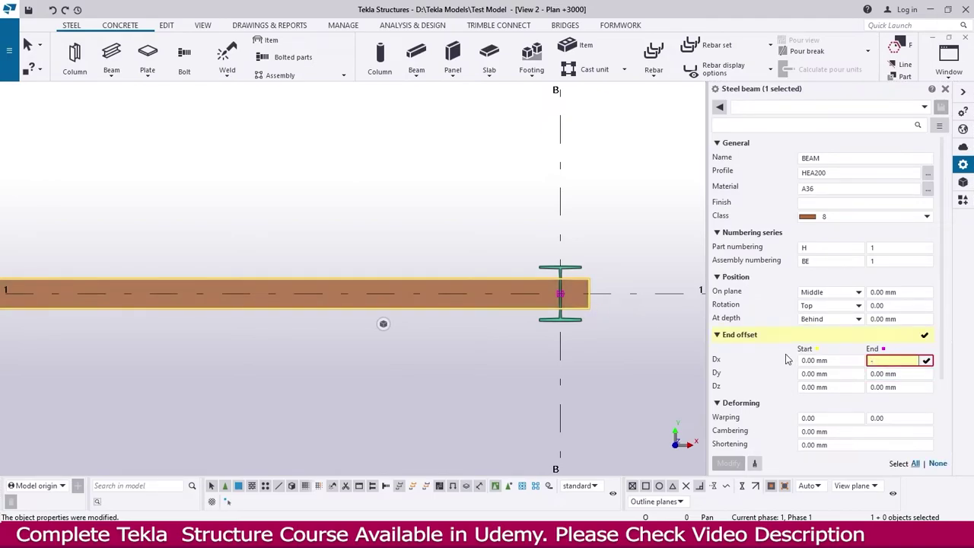
{"action": "type", "text": "200"}
{"action": "key", "text": "Return"}
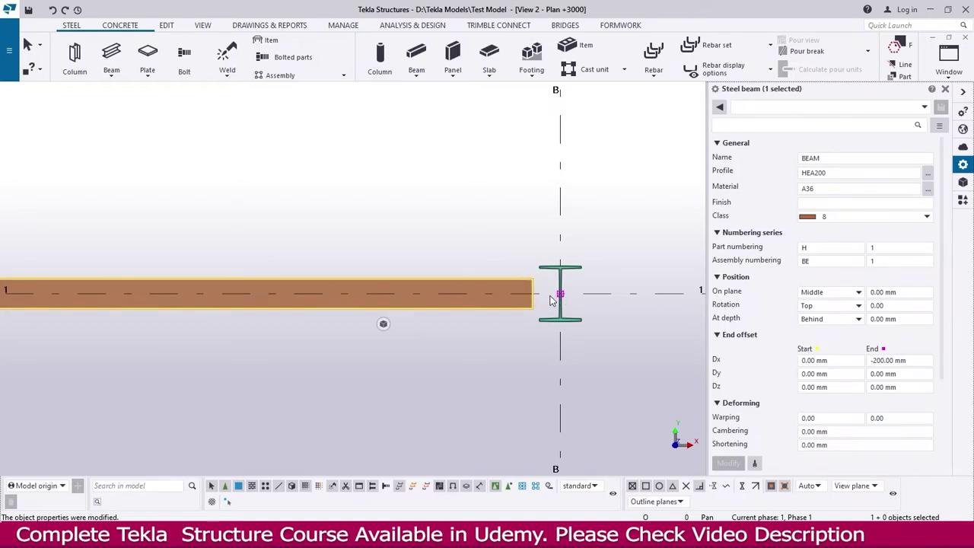
Step: Reset the Dx offset at the beam's end point to 0 mm
{"action": "scroll", "coordinate": [563, 311], "scroll_direction": "down", "scroll_amount": 5}
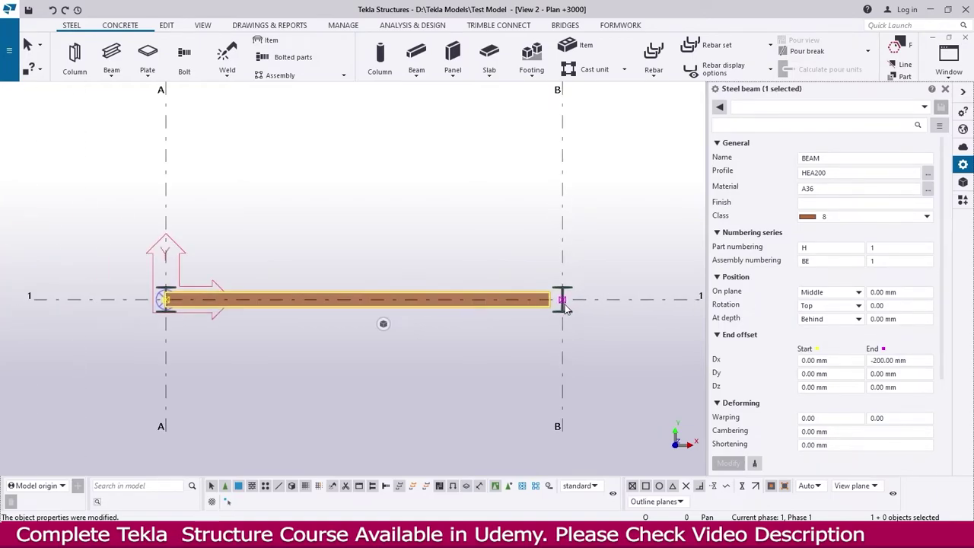
{"action": "key", "text": "ctrl+a"}
{"action": "type", "text": "0"}
{"action": "key", "text": "Return"}
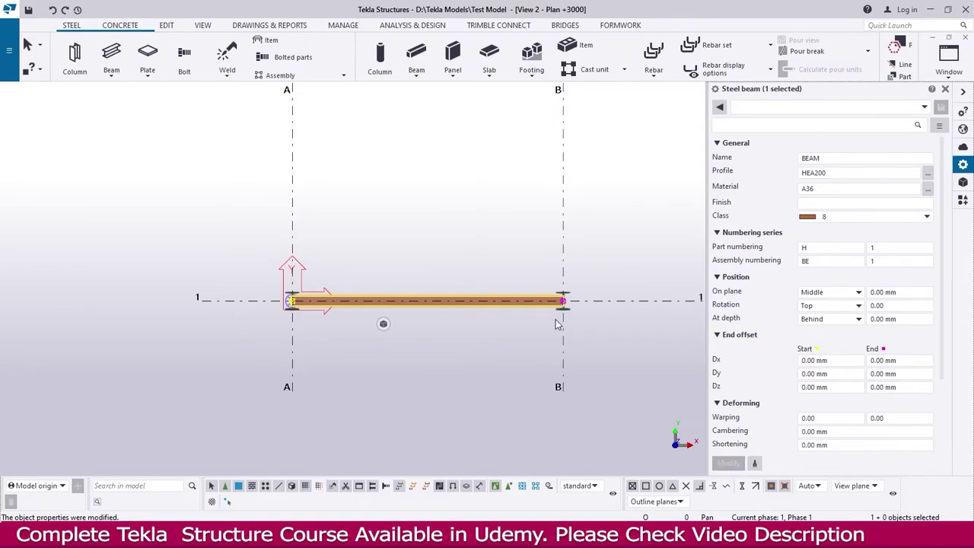
{"action": "scroll", "coordinate": [342, 308], "scroll_direction": "down", "scroll_amount": 2}
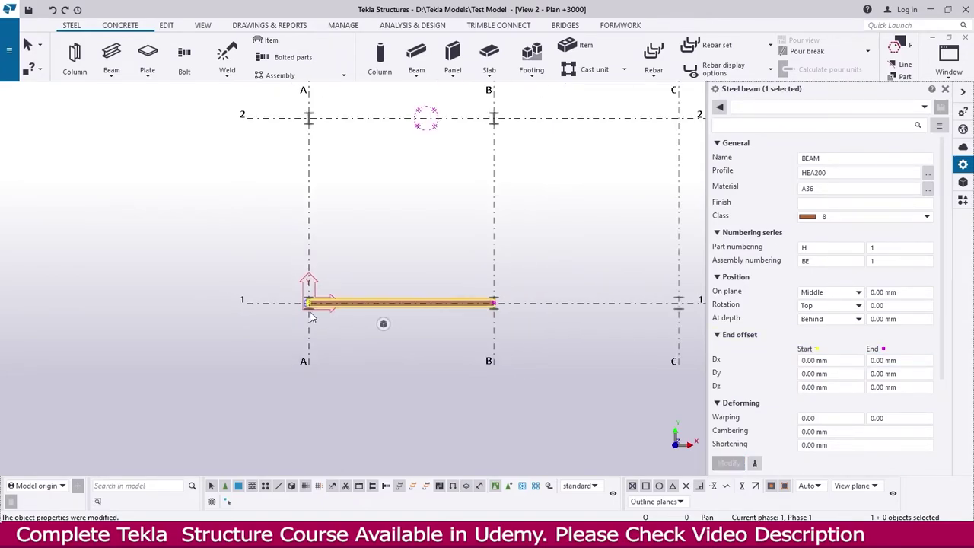
{"action": "middle_click_drag", "start_coordinate": [584, 294], "coordinate": [449, 310]}
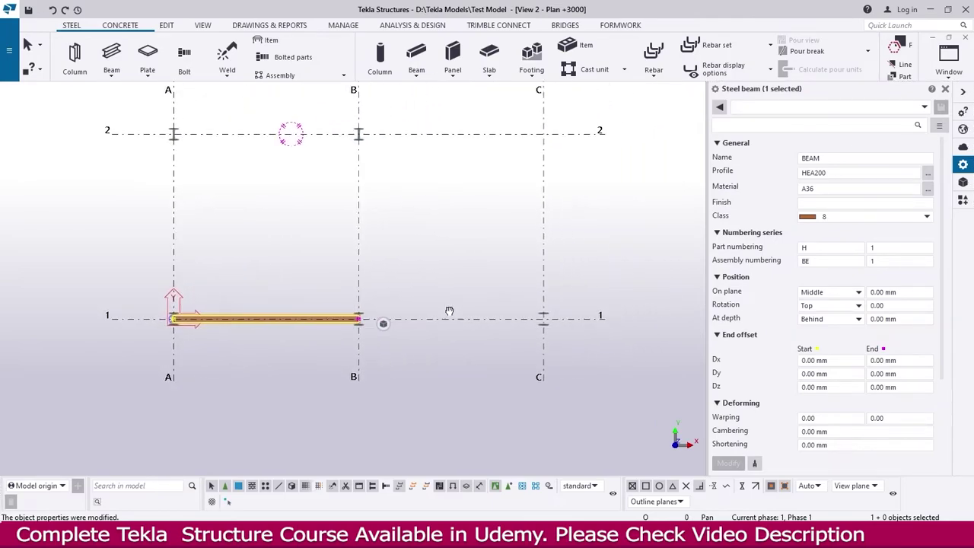
Step: Open the Grid 1 elevation view and examine the beam's position against the +3000 level at column A
{"action": "left_click", "coordinate": [203, 27]}
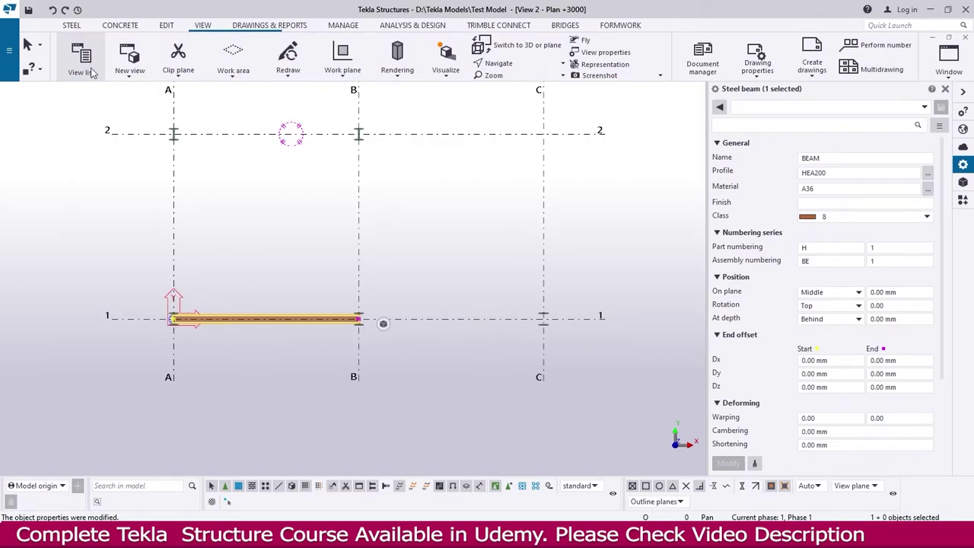
{"action": "left_click", "coordinate": [80, 59]}
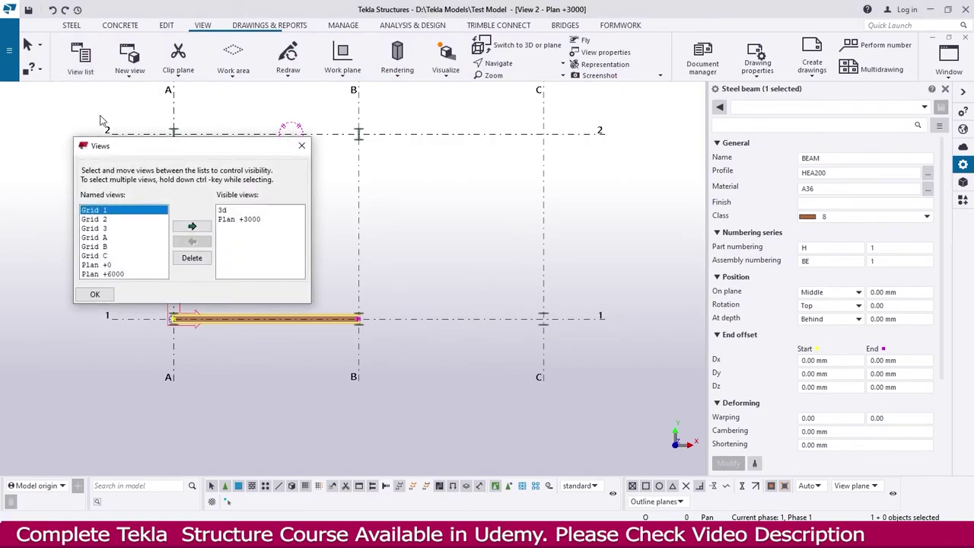
{"action": "double_click", "coordinate": [120, 210]}
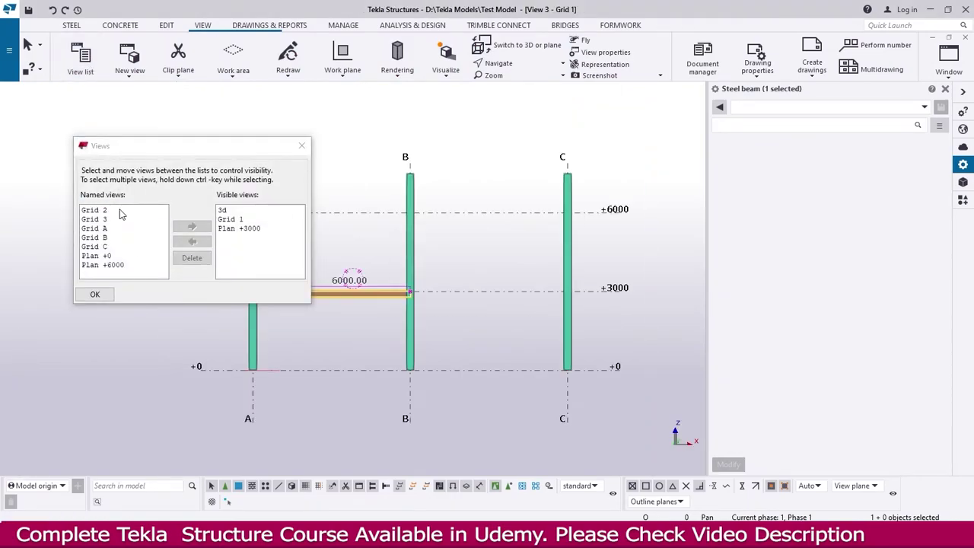
{"action": "left_click", "coordinate": [302, 145]}
{"action": "scroll", "coordinate": [332, 299], "scroll_direction": "up", "scroll_amount": 4}
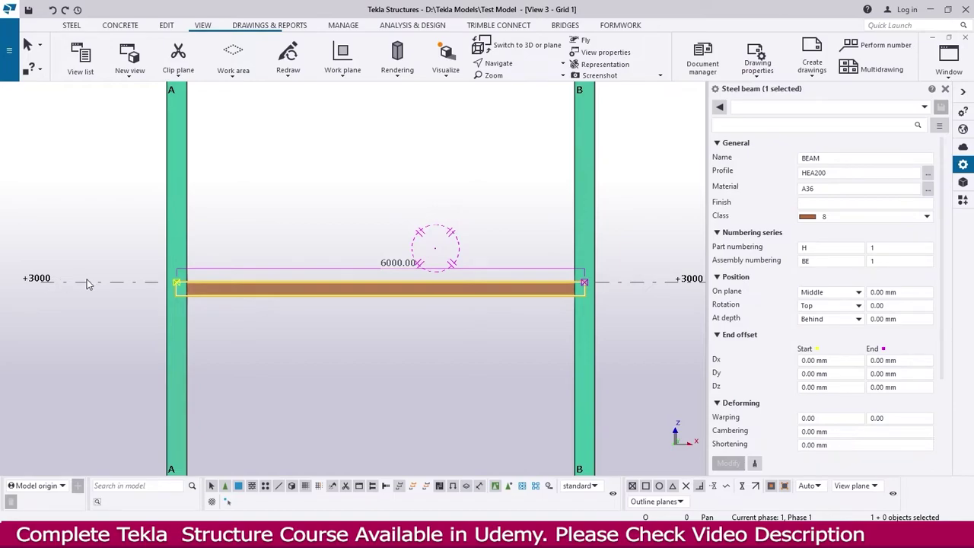
{"action": "scroll", "coordinate": [251, 284], "scroll_direction": "up", "scroll_amount": 2}
{"action": "scroll", "coordinate": [215, 286], "scroll_direction": "down", "scroll_amount": 1}
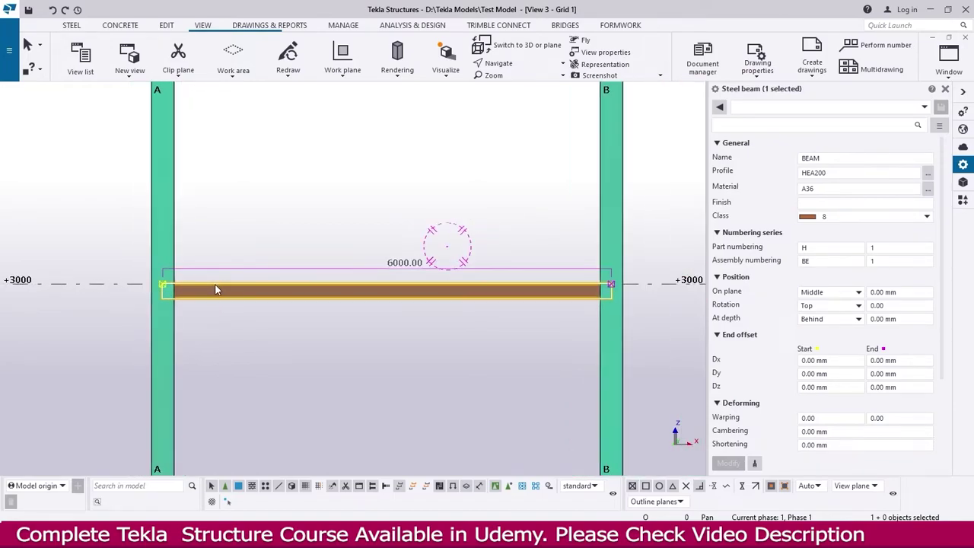
{"action": "scroll", "coordinate": [214, 283], "scroll_direction": "up", "scroll_amount": 3}
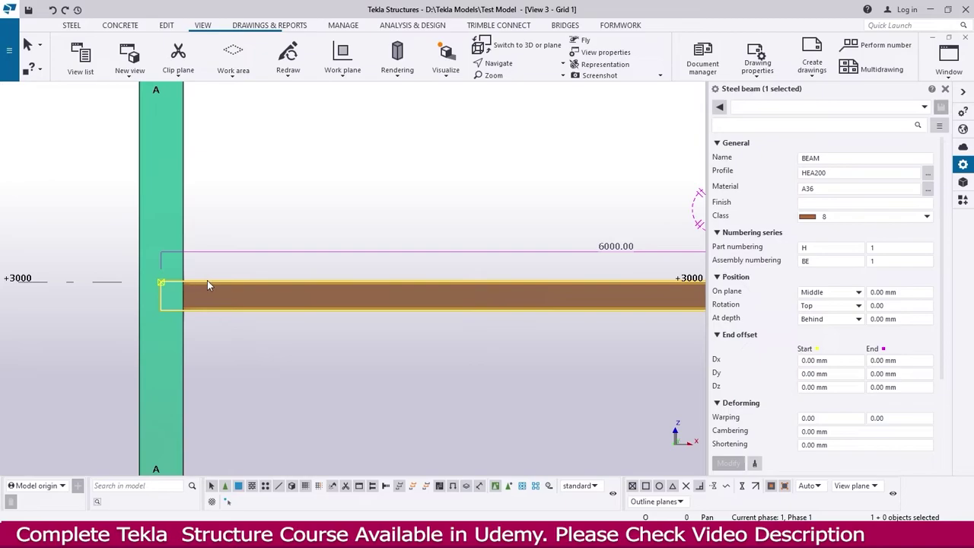
{"action": "scroll", "coordinate": [207, 283], "scroll_direction": "down", "scroll_amount": 3}
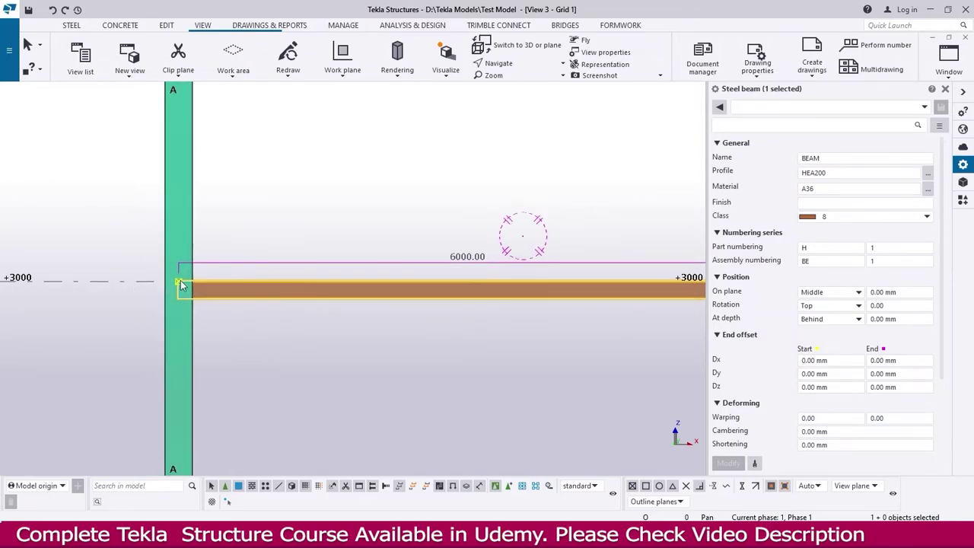
{"action": "scroll", "coordinate": [249, 284], "scroll_direction": "up", "scroll_amount": 2}
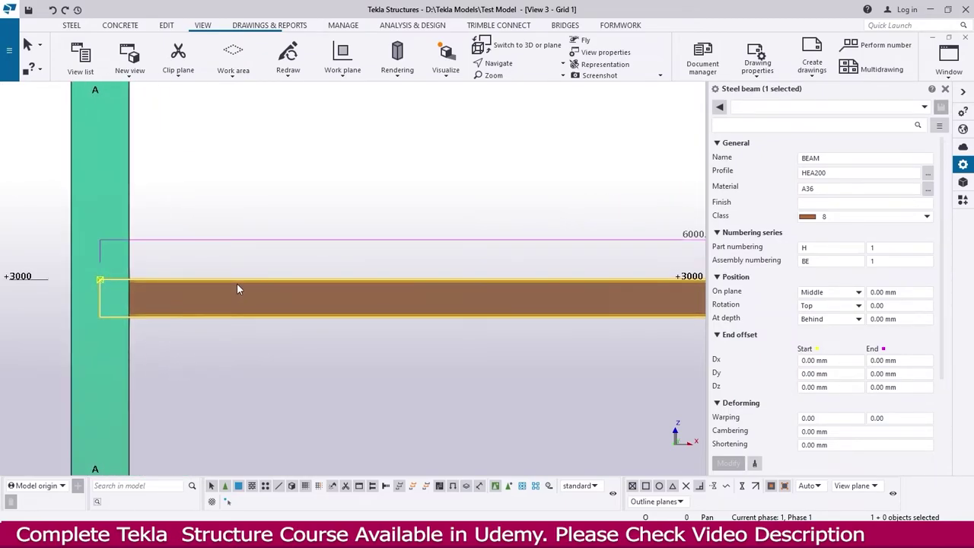
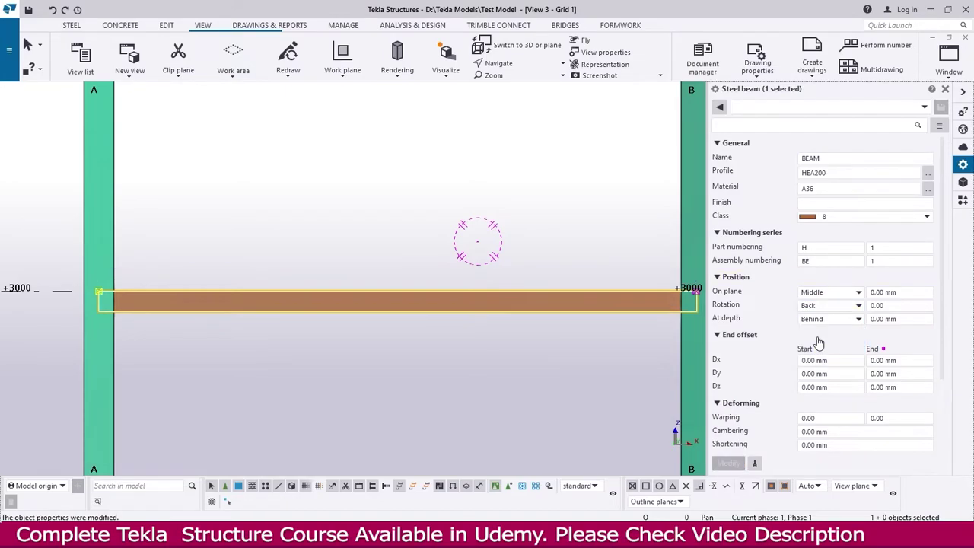
Step: Examine the Back-rotated beam's end at column B in the Grid 1, Plan +3000 and 3d views
{"action": "scroll", "coordinate": [508, 302], "scroll_direction": "up", "scroll_amount": 3}
{"action": "scroll", "coordinate": [537, 289], "scroll_direction": "up", "scroll_amount": 4}
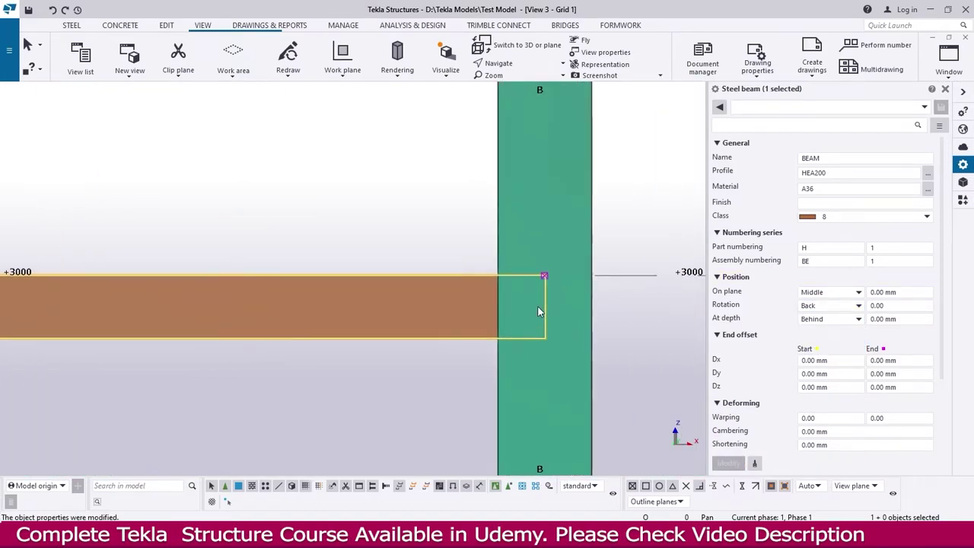
{"action": "scroll", "coordinate": [545, 282], "scroll_direction": "down", "scroll_amount": 2}
{"action": "scroll", "coordinate": [545, 283], "scroll_direction": "down", "scroll_amount": 5}
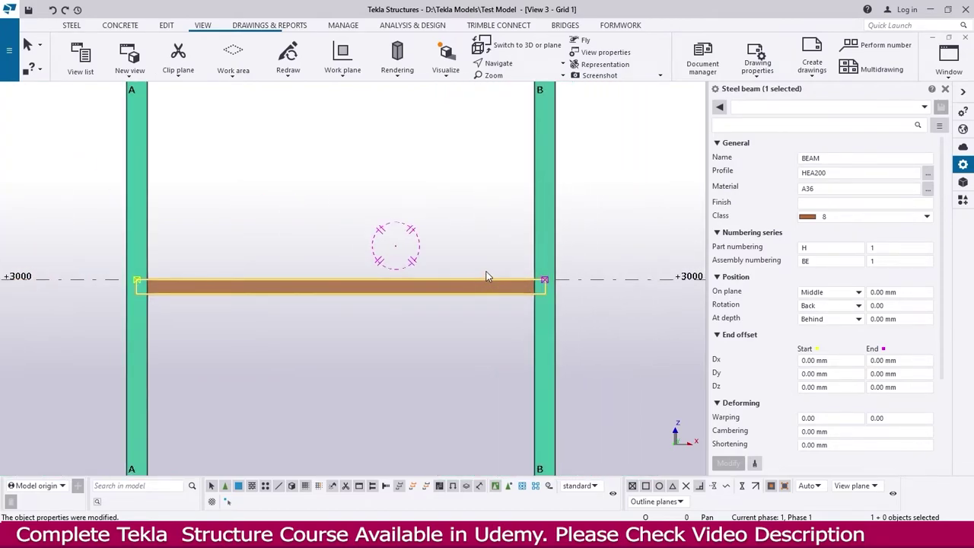
{"action": "key", "text": "ctrl+Tab"}
{"action": "scroll", "coordinate": [358, 312], "scroll_direction": "up", "scroll_amount": 8}
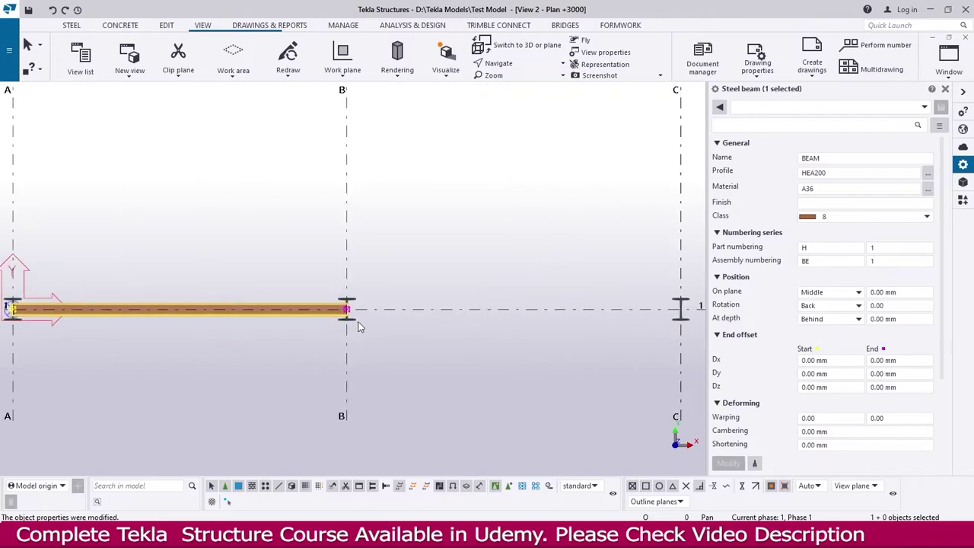
{"action": "scroll", "coordinate": [375, 314], "scroll_direction": "up", "scroll_amount": 6}
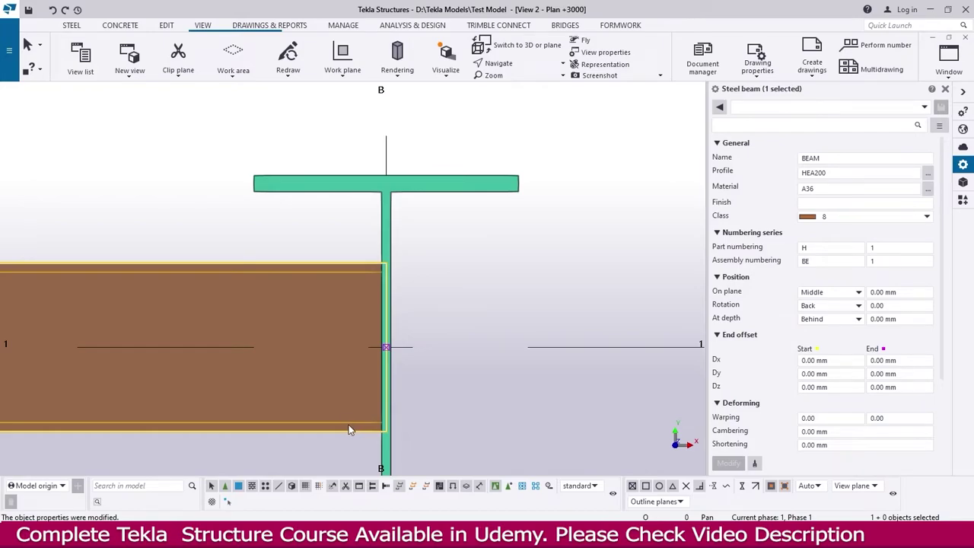
{"action": "key", "text": "ctrl+Tab"}
{"action": "scroll", "coordinate": [464, 287], "scroll_direction": "up", "scroll_amount": 6}
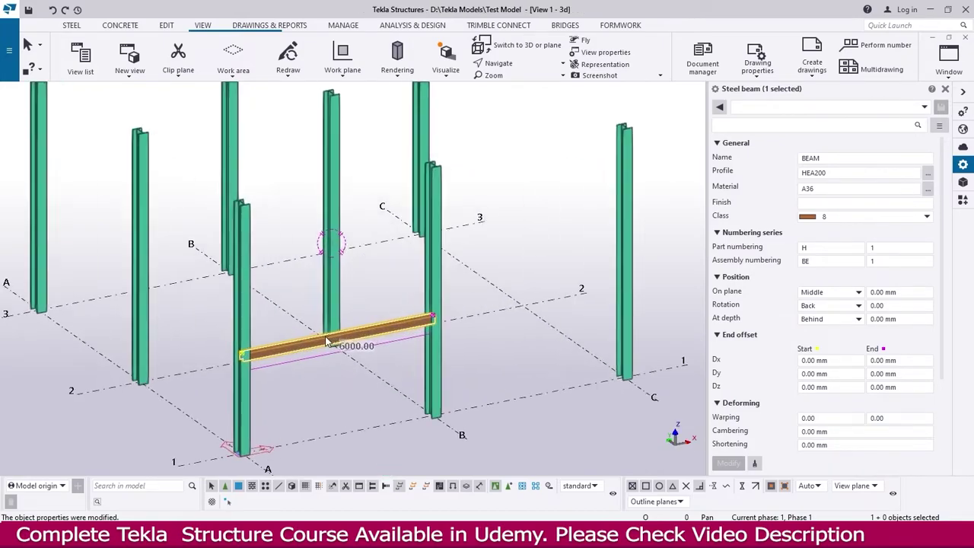
{"action": "middle_click_drag", "start_coordinate": [378, 372], "coordinate": [404, 214], "text": "ctrl"}
{"action": "scroll", "coordinate": [447, 194], "scroll_direction": "up", "scroll_amount": 3}
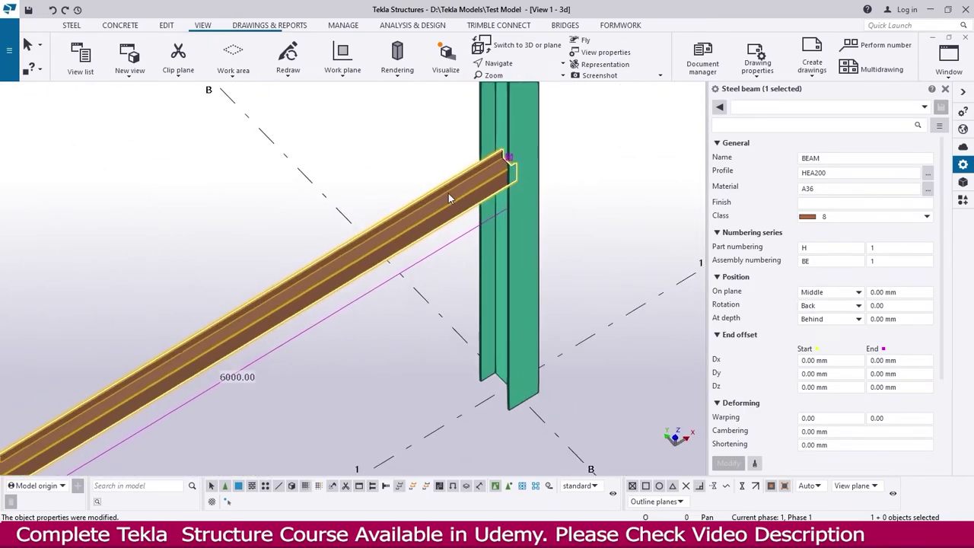
{"action": "middle_click_drag", "start_coordinate": [493, 189], "coordinate": [381, 145], "text": "ctrl"}
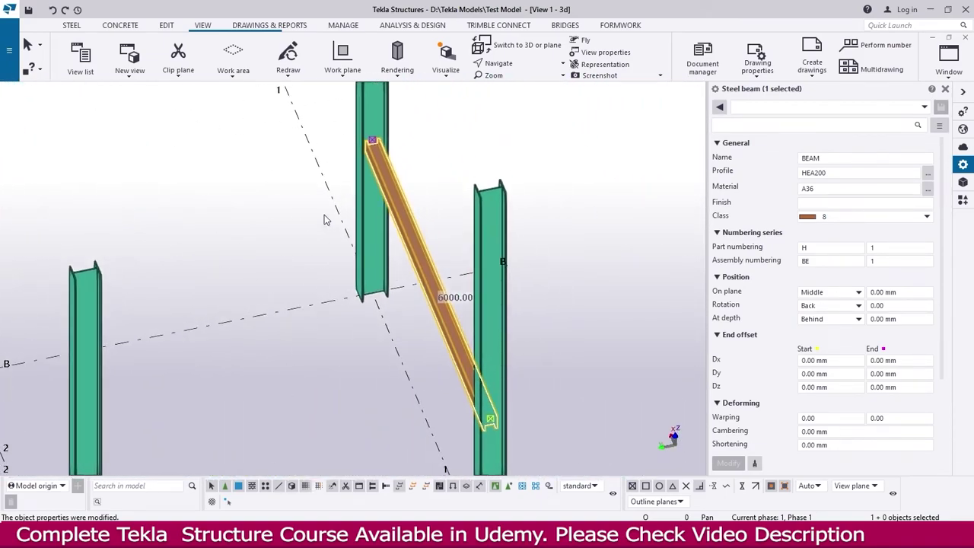
Step: Set the selected beam's rotation to Top and inspect its end at the column in 3D
{"action": "scroll", "coordinate": [378, 148], "scroll_direction": "up", "scroll_amount": 5}
{"action": "left_click", "coordinate": [801, 306]}
{"action": "left_click", "coordinate": [812, 332]}
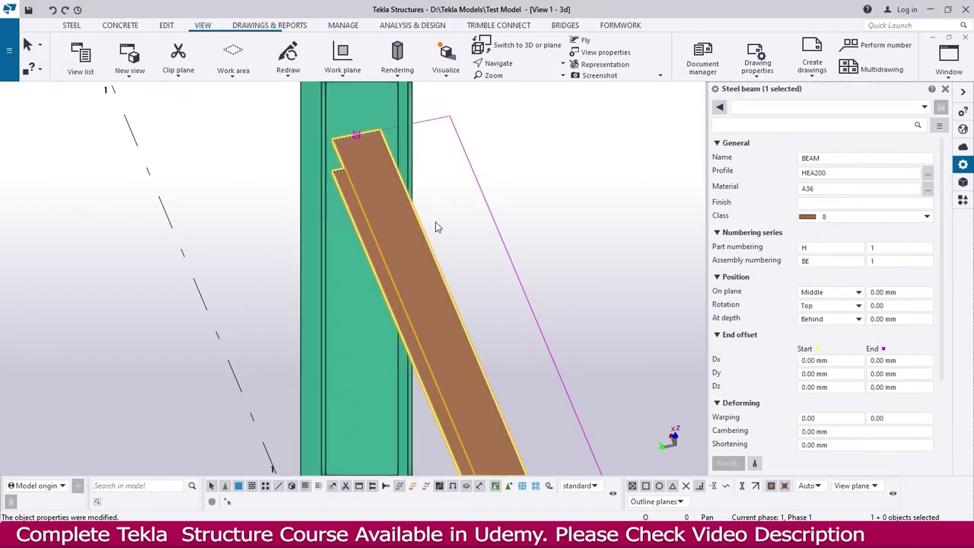
{"action": "middle_click_drag", "start_coordinate": [420, 221], "coordinate": [302, 202], "text": "ctrl"}
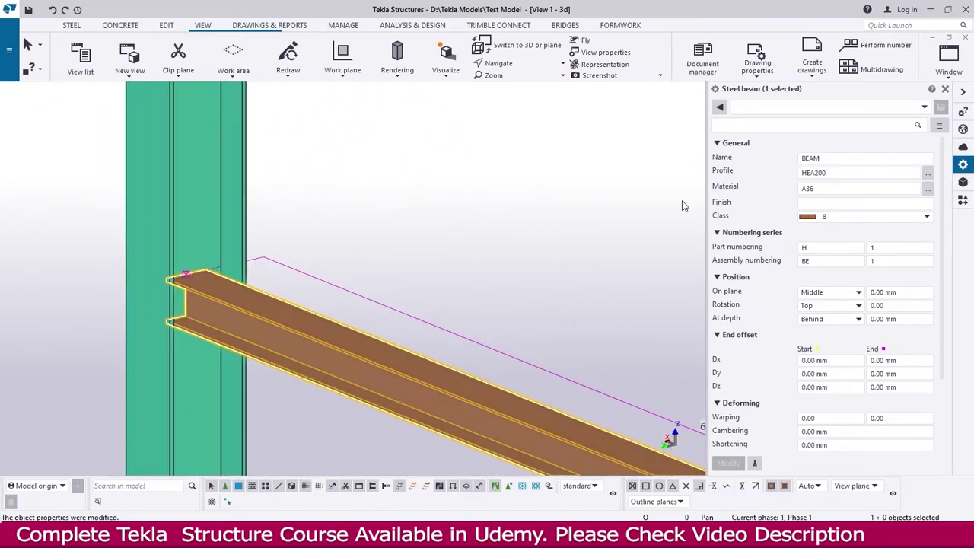
Step: Try the Back rotation on the beam and restore it to Top
{"action": "left_click", "coordinate": [830, 305]}
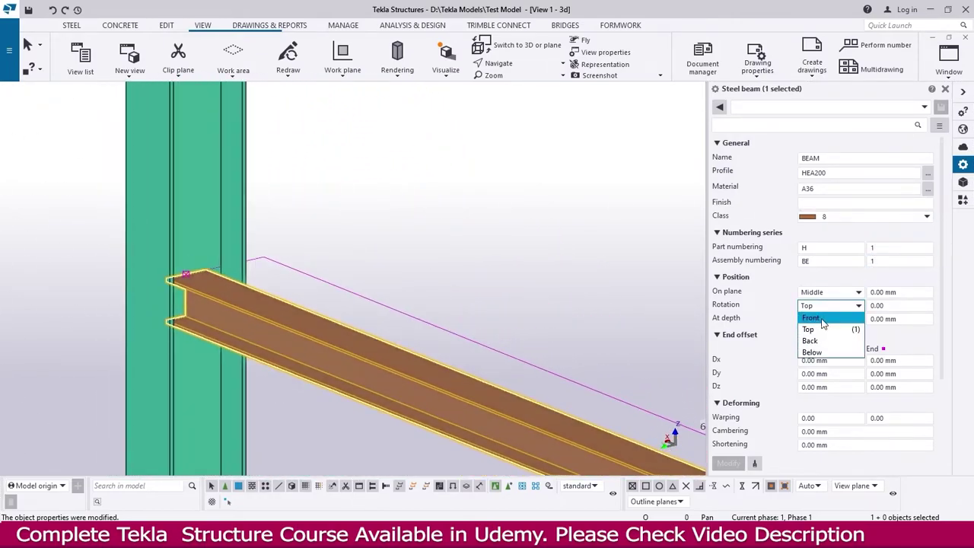
{"action": "left_click", "coordinate": [813, 342]}
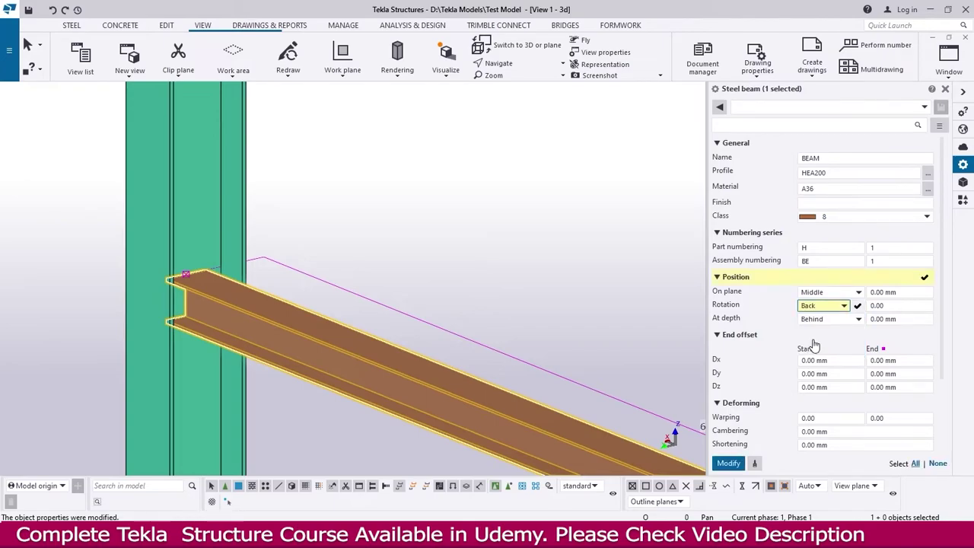
{"action": "left_click", "coordinate": [821, 305]}
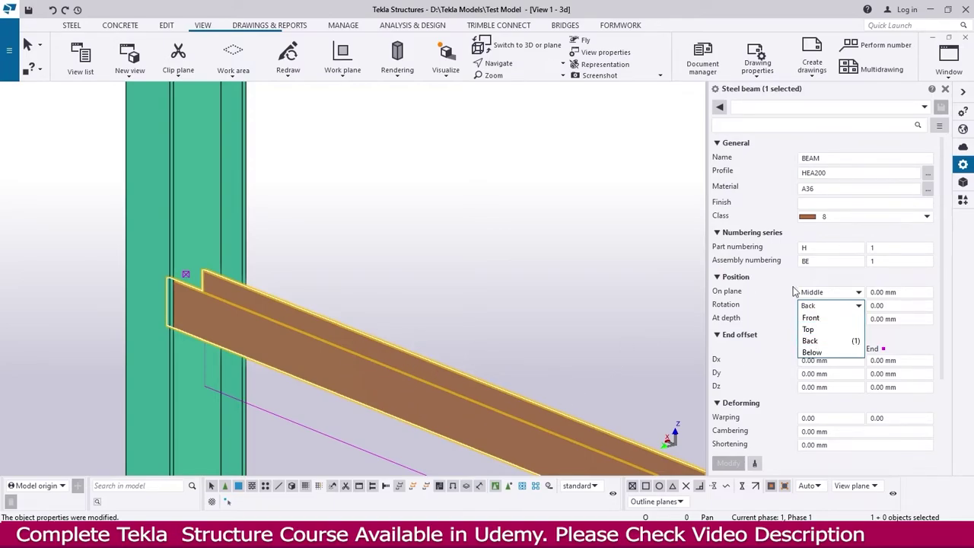
{"action": "left_click", "coordinate": [818, 332]}
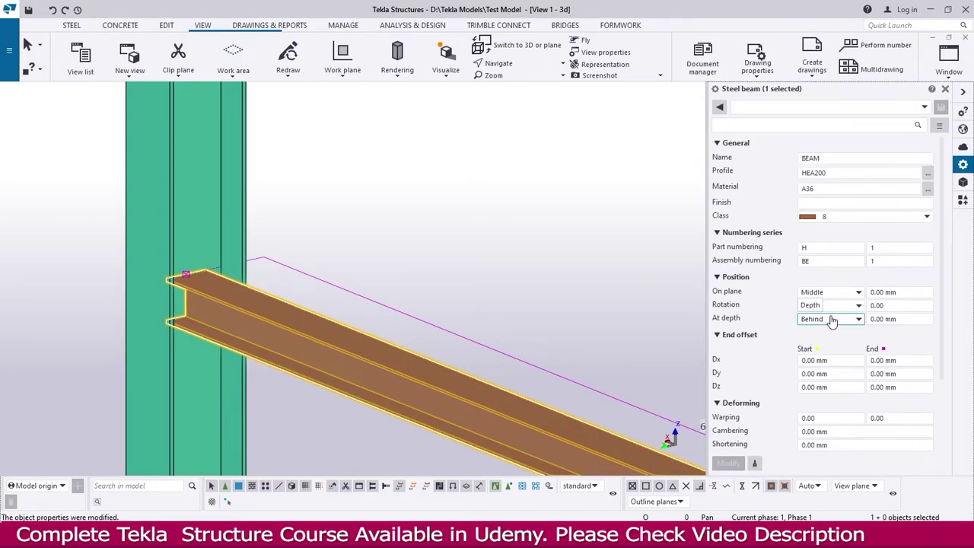
Step: Set the beam's rotation offset angle to 45
{"action": "left_click", "coordinate": [885, 305]}
{"action": "double_click", "coordinate": [885, 306]}
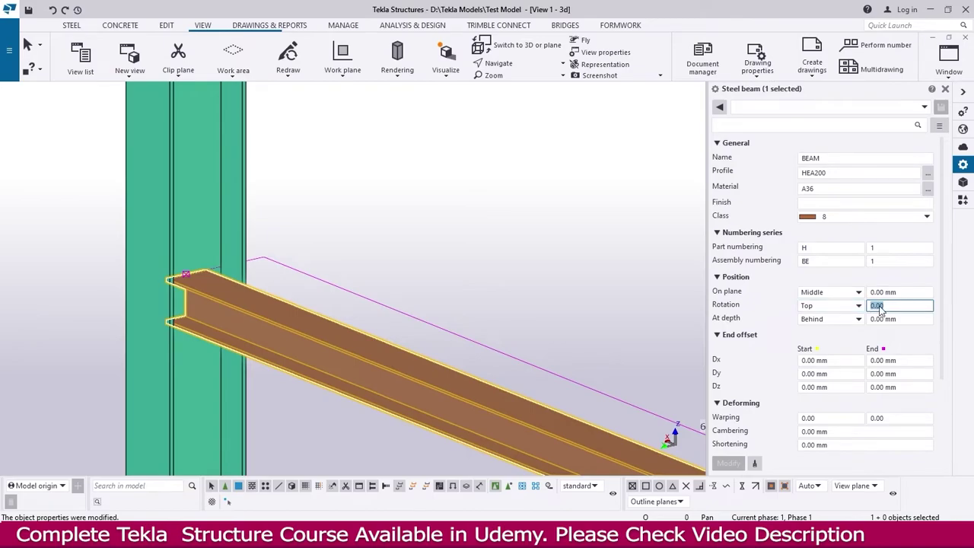
{"action": "type", "text": "45"}
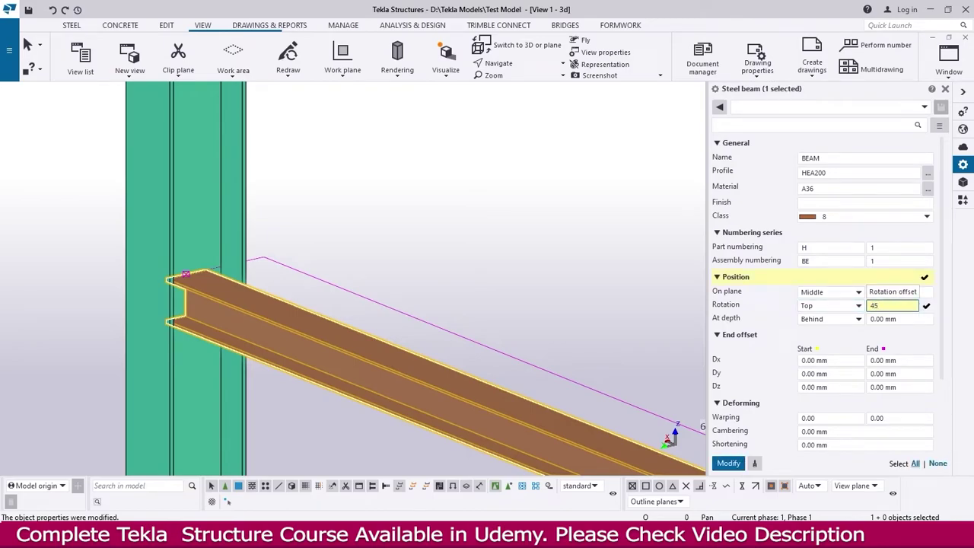
{"action": "key", "text": "Return"}
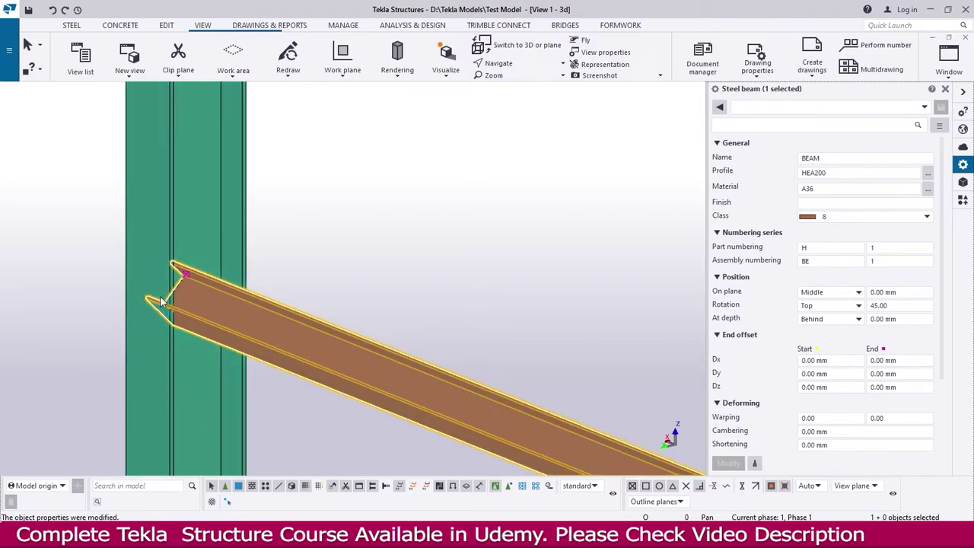
Step: Reset the beam's rotation offset angle to 0
{"action": "middle_click_drag", "start_coordinate": [244, 292], "coordinate": [277, 304]}
{"action": "scroll", "coordinate": [284, 311], "scroll_direction": "down", "scroll_amount": 3}
{"action": "left_click", "coordinate": [883, 305]}
{"action": "double_click", "coordinate": [882, 306]}
{"action": "type", "text": "0"}
{"action": "key", "text": "Return"}
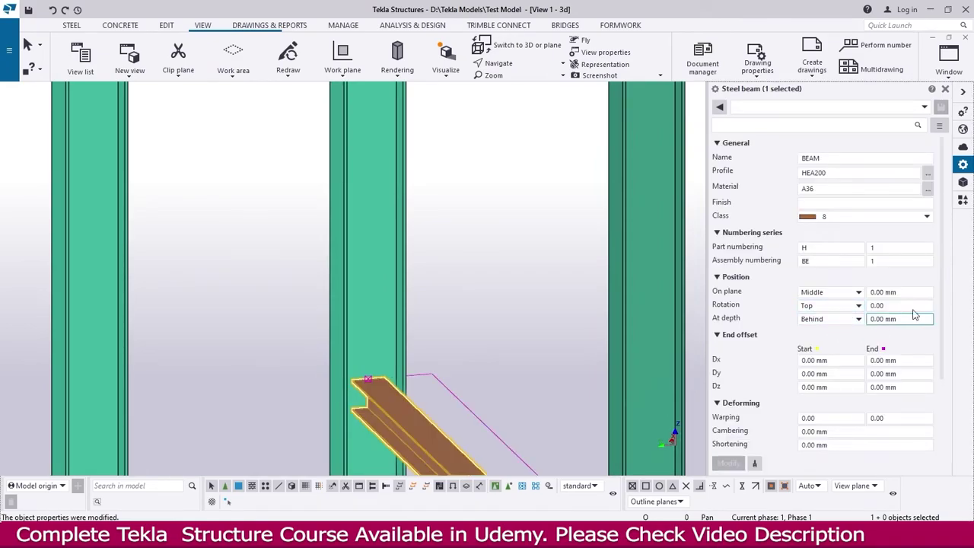
Step: Apply a rotation offset angle of 90 to the beam and inspect its end at the column
{"action": "type", "text": "90"}
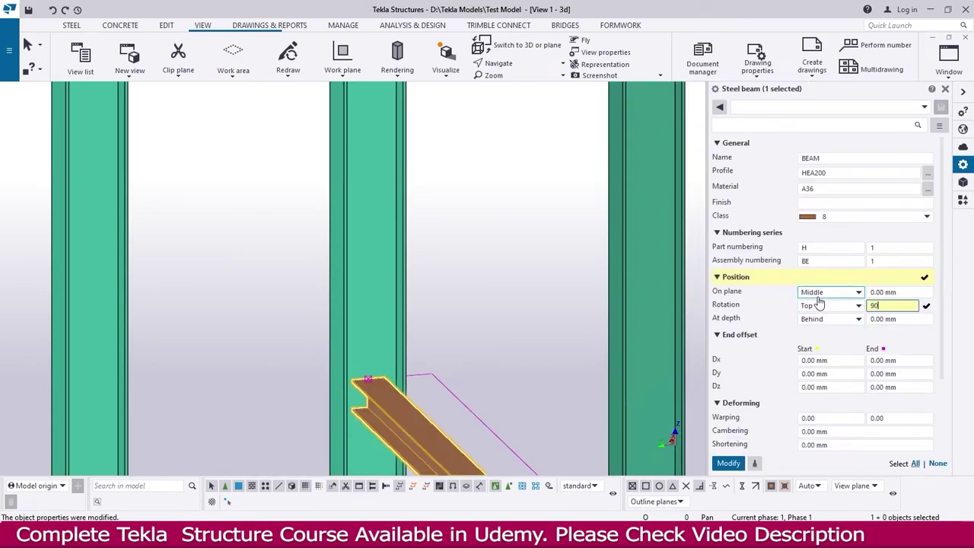
{"action": "key", "text": "Return"}
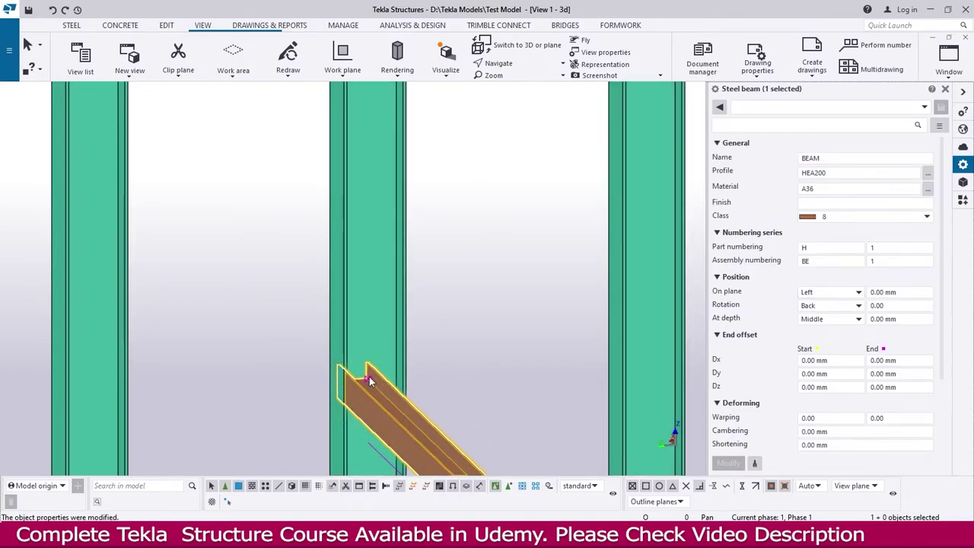
{"action": "scroll", "coordinate": [368, 378], "scroll_direction": "up", "scroll_amount": 3}
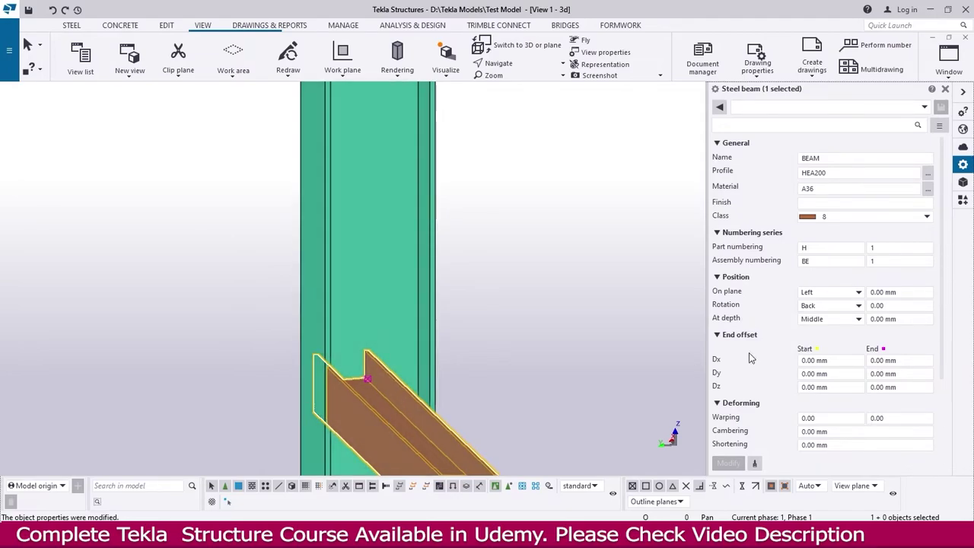
Step: Restore the beam's position settings to rotation Top, on-plane Middle and depth Behind
{"action": "left_click", "coordinate": [823, 308]}
{"action": "left_click", "coordinate": [823, 335]}
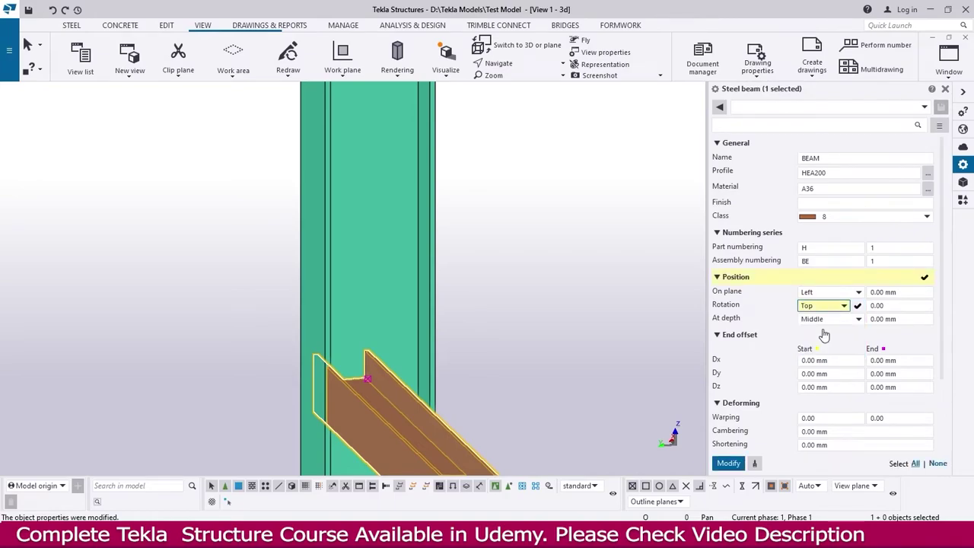
{"action": "key", "text": "Return"}
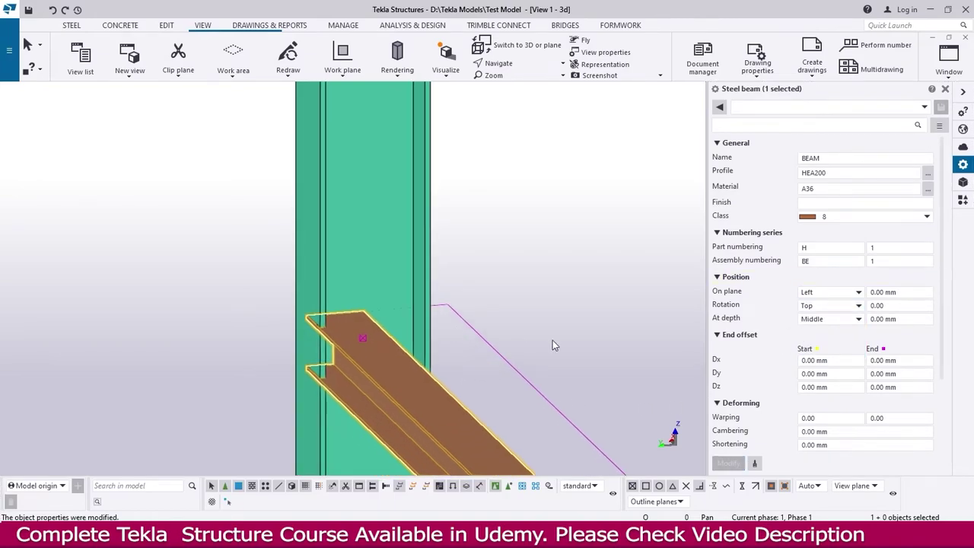
{"action": "scroll", "coordinate": [486, 358], "scroll_direction": "down", "scroll_amount": 3}
{"action": "middle_click_drag", "start_coordinate": [490, 381], "coordinate": [554, 356], "text": "ctrl"}
{"action": "middle_click_drag", "start_coordinate": [472, 397], "coordinate": [471, 398], "text": "ctrl"}
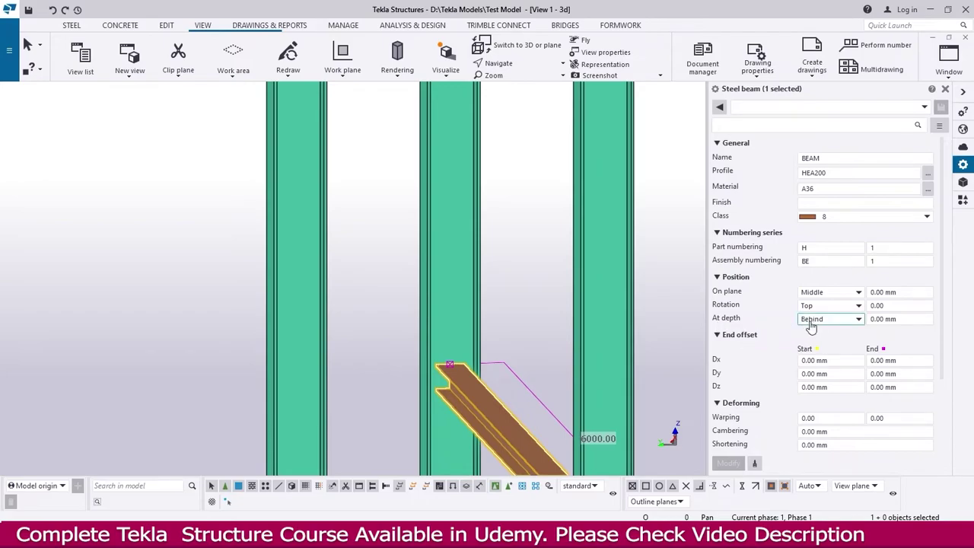
Step: Set the beam's at-depth position to Front and apply the change
{"action": "middle_click_drag", "start_coordinate": [544, 319], "coordinate": [475, 381], "text": "ctrl"}
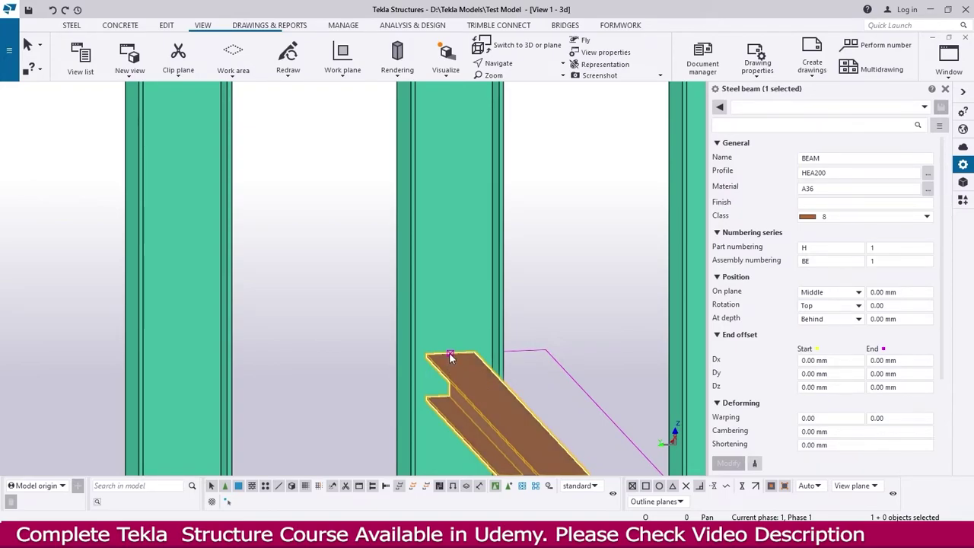
{"action": "left_click", "coordinate": [816, 320]}
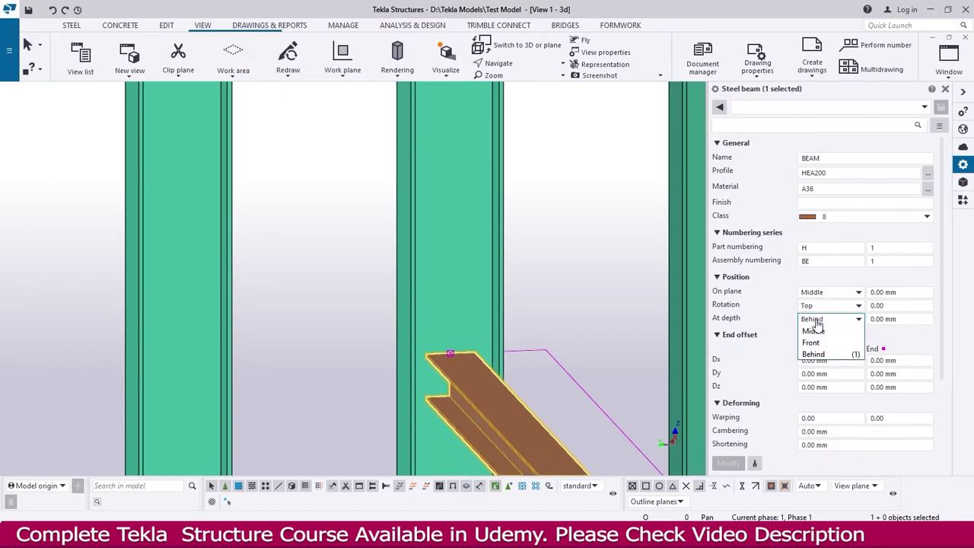
{"action": "left_click", "coordinate": [814, 343]}
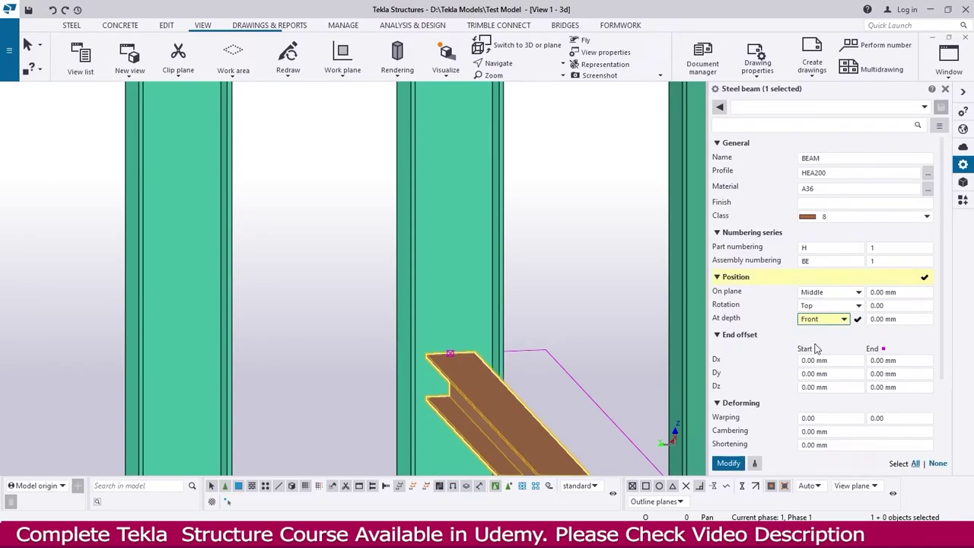
{"action": "left_click", "coordinate": [729, 463]}
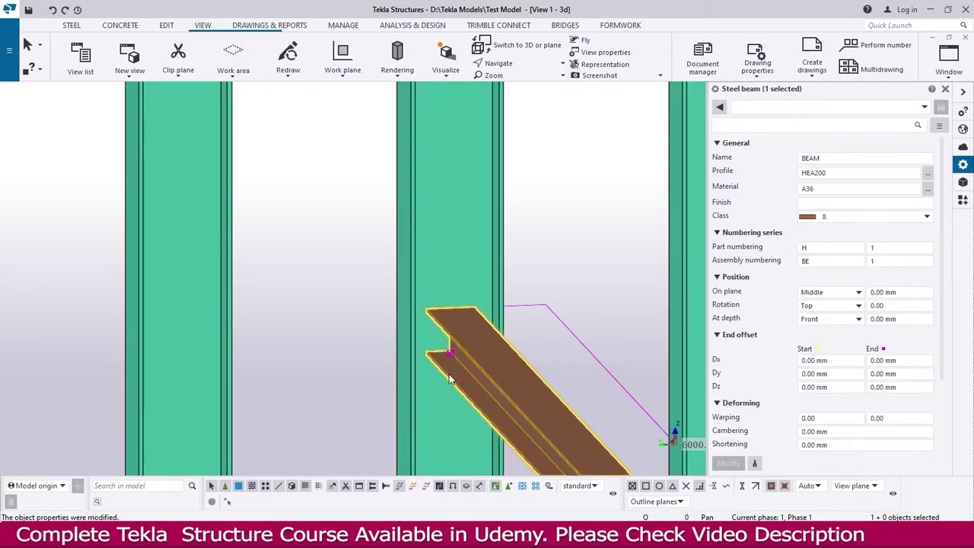
Step: Apply the Middle at-depth position to the beam and inspect its end at the column
{"action": "left_click", "coordinate": [840, 319]}
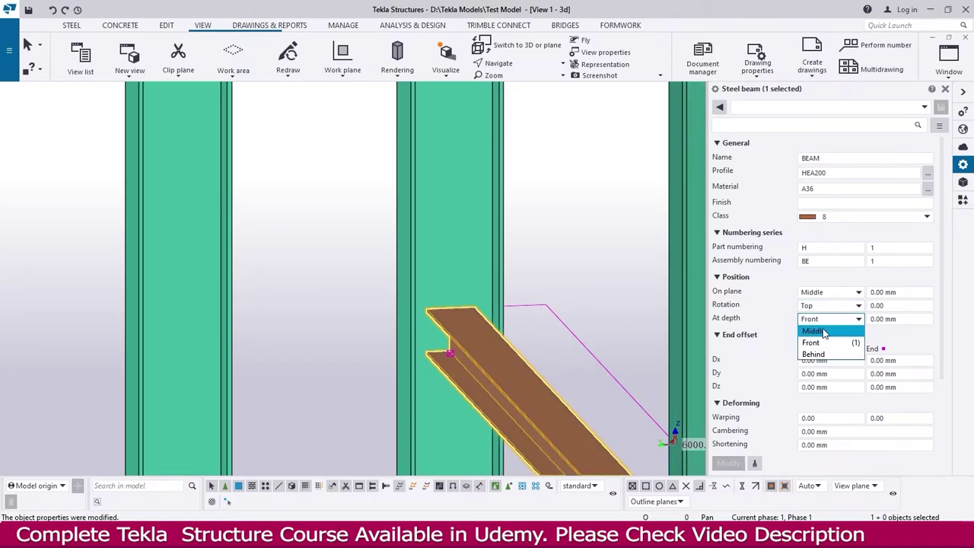
{"action": "left_click", "coordinate": [813, 331]}
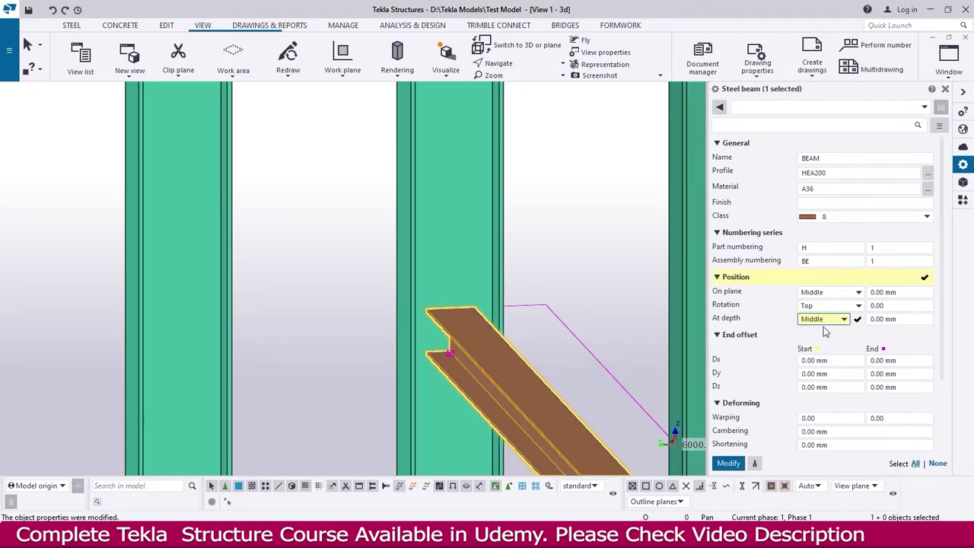
{"action": "left_click", "coordinate": [728, 463]}
{"action": "scroll", "coordinate": [421, 321], "scroll_direction": "down", "scroll_amount": 4}
{"action": "middle_click_drag", "start_coordinate": [456, 331], "coordinate": [385, 360], "text": "ctrl"}
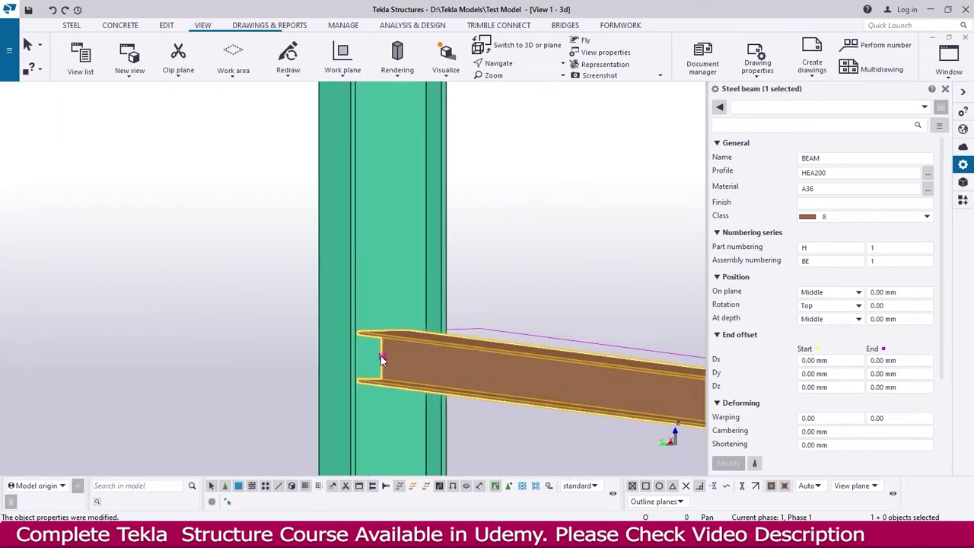
Step: Return the beam's at-depth position to Behind and apply the change
{"action": "left_click", "coordinate": [832, 323]}
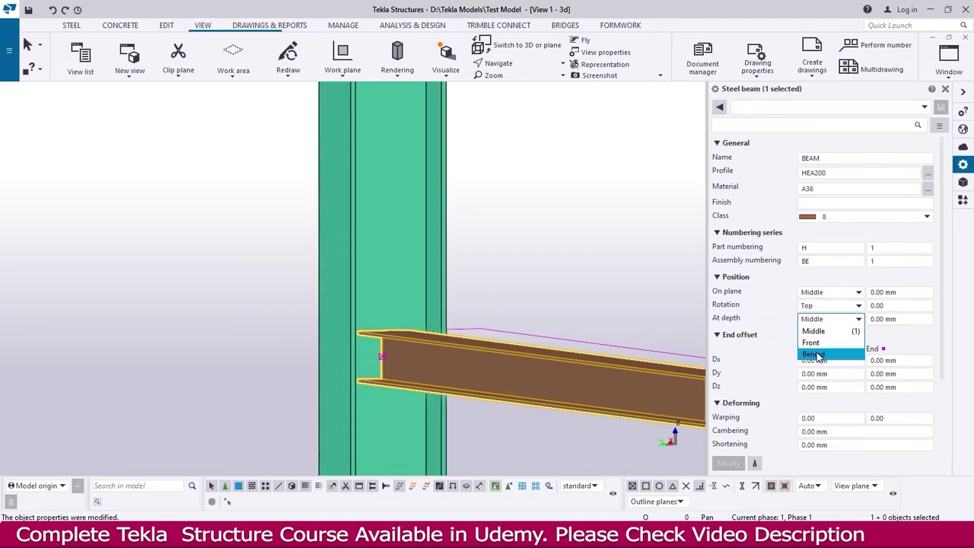
{"action": "left_click", "coordinate": [815, 354]}
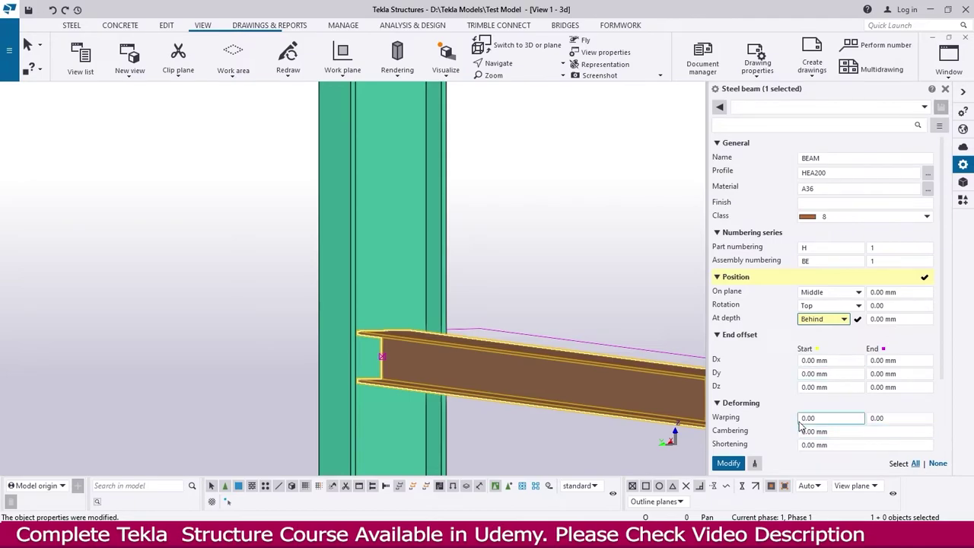
{"action": "left_click", "coordinate": [728, 463]}
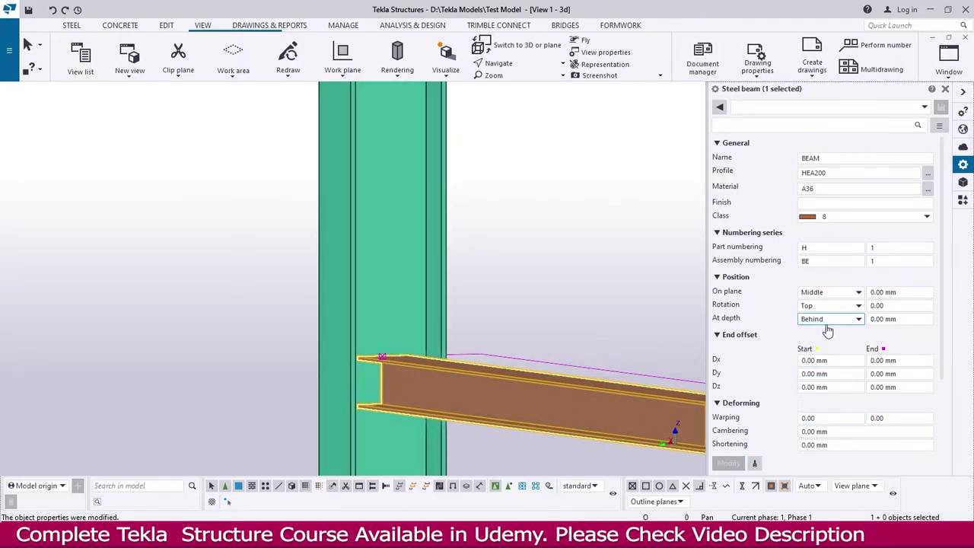
Step: Apply a depth offset of 200 mm to the beam while keeping the Behind position
{"action": "double_click", "coordinate": [886, 318]}
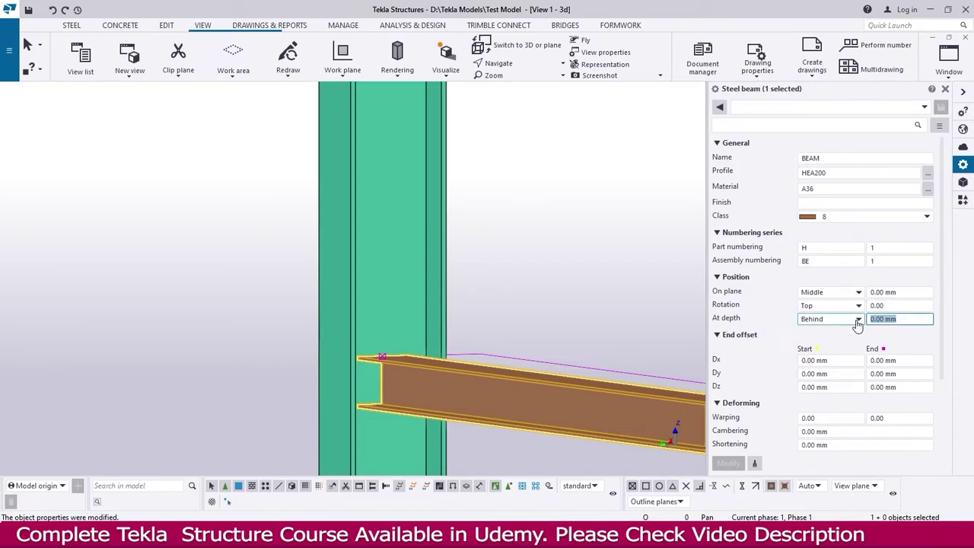
{"action": "type", "text": "200"}
{"action": "key", "text": "Return"}
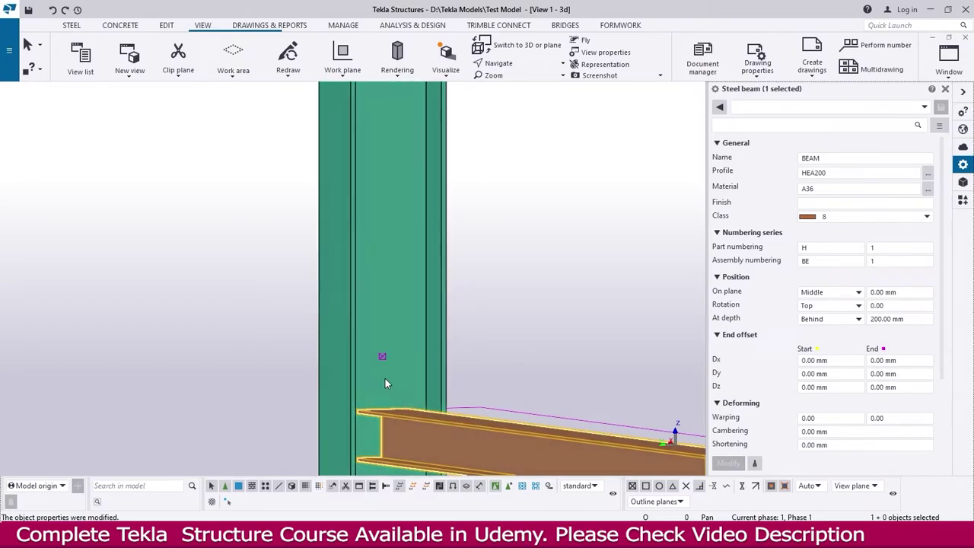
Step: Reset the beam's depth offset to 0 mm
{"action": "left_click", "coordinate": [908, 321]}
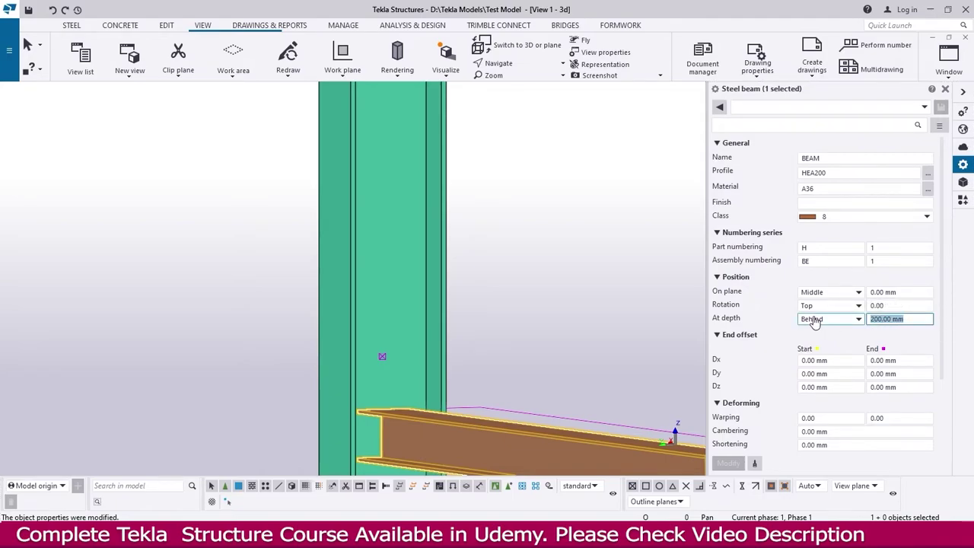
{"action": "type", "text": "0"}
{"action": "key", "text": "Return"}
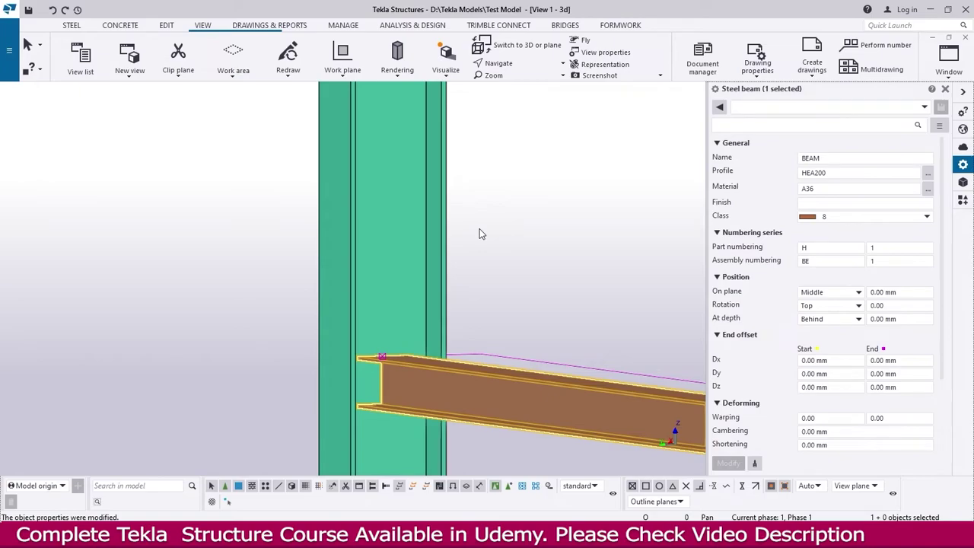
Step: Switch to the Plan +3000 view and show the whole beam between grid lines A and B
{"action": "key", "text": "ctrl+Tab"}
{"action": "left_click", "coordinate": [509, 225]}
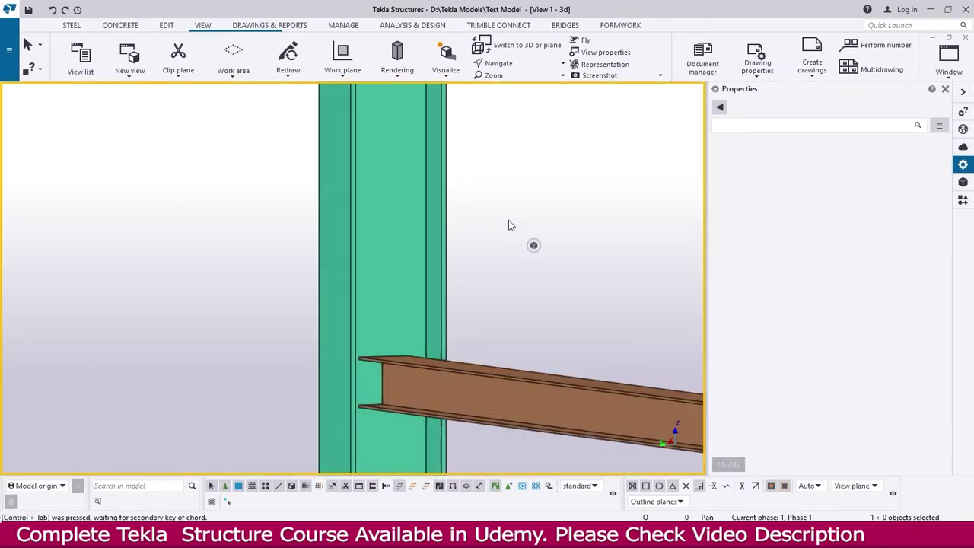
{"action": "key", "text": "ctrl+Tab"}
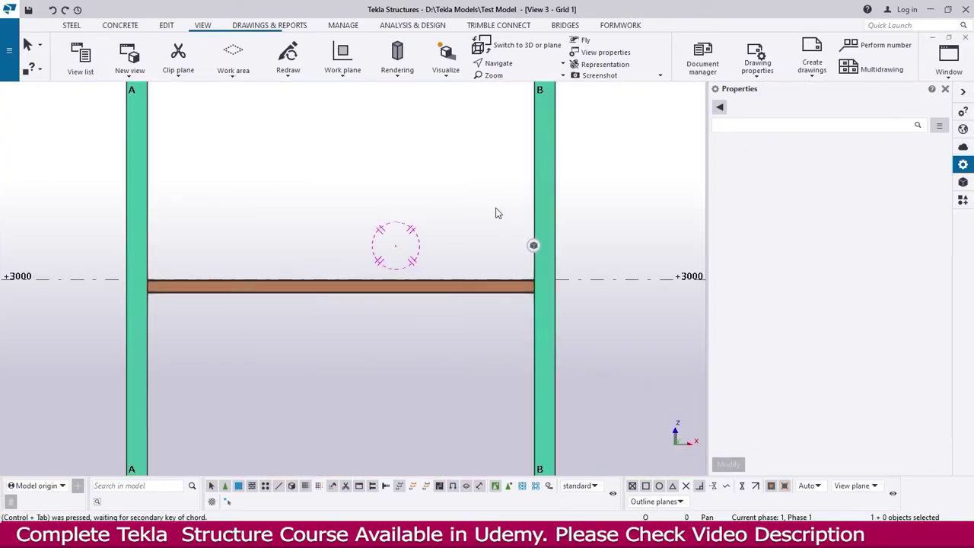
{"action": "key", "text": "ctrl+Tab"}
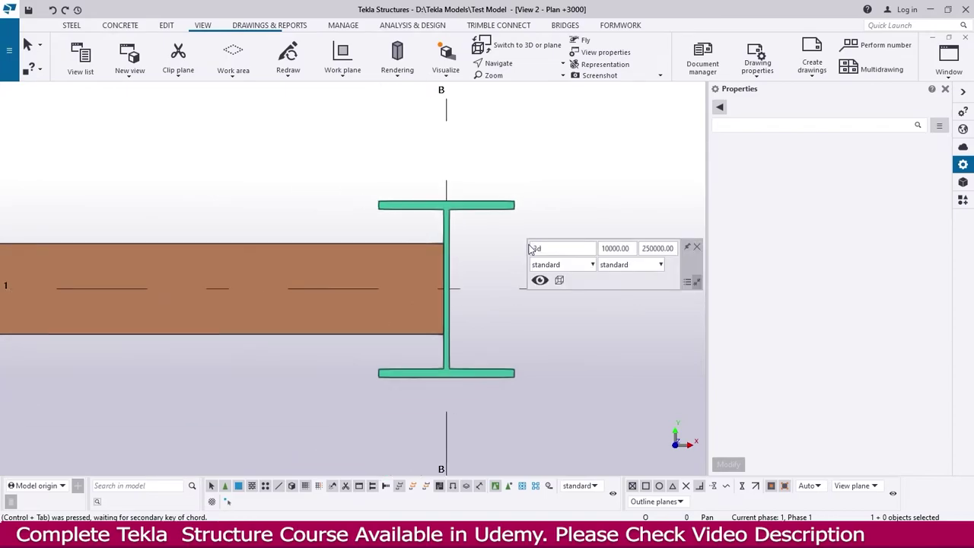
{"action": "left_click", "coordinate": [387, 247]}
{"action": "scroll", "coordinate": [548, 276], "scroll_direction": "down", "scroll_amount": 5}
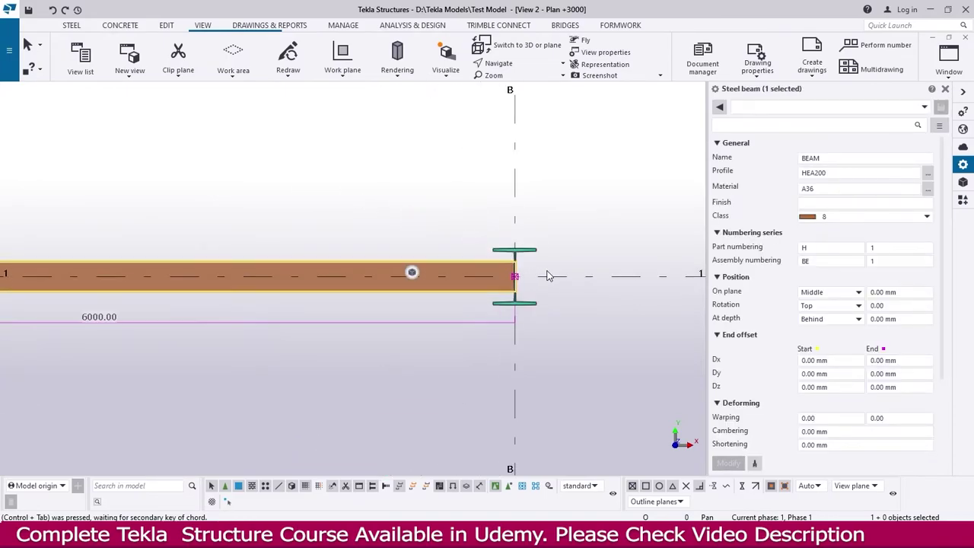
{"action": "scroll", "coordinate": [547, 275], "scroll_direction": "down", "scroll_amount": 2}
{"action": "scroll", "coordinate": [290, 264], "scroll_direction": "up", "scroll_amount": 3}
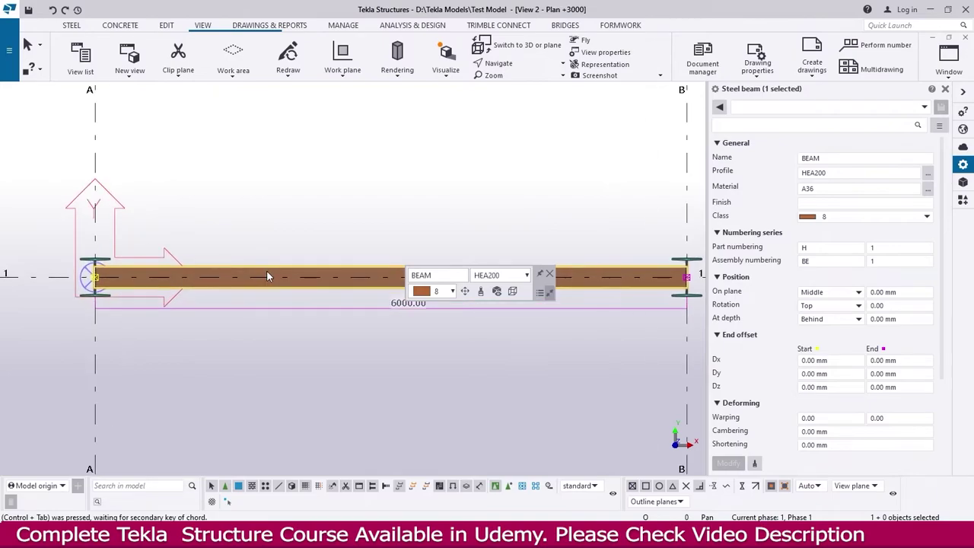
{"action": "left_click", "coordinate": [220, 249]}
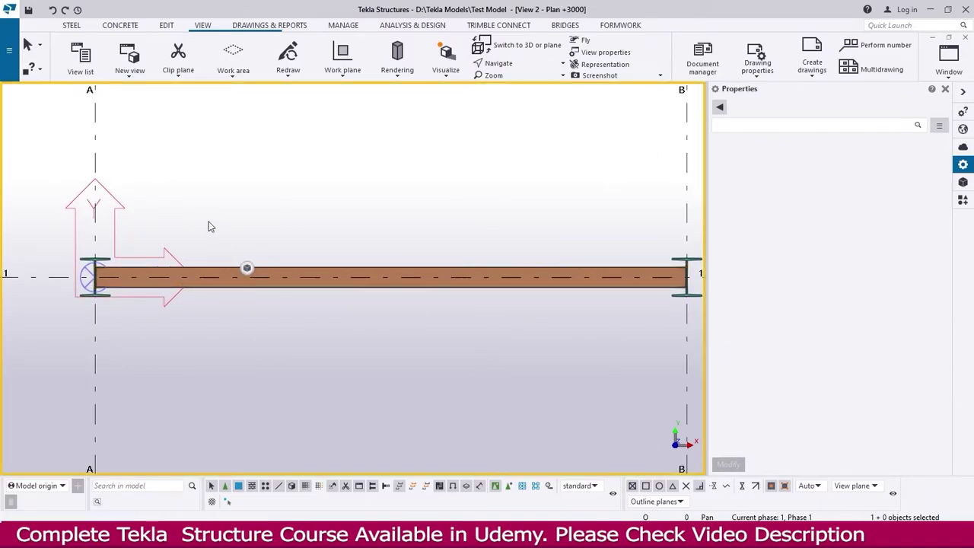
Step: Compare the wireframe and rendered displays of the parts at grid A, ending in wireframe
{"action": "key", "text": "ctrl+1"}
{"action": "scroll", "coordinate": [142, 281], "scroll_direction": "up", "scroll_amount": 4}
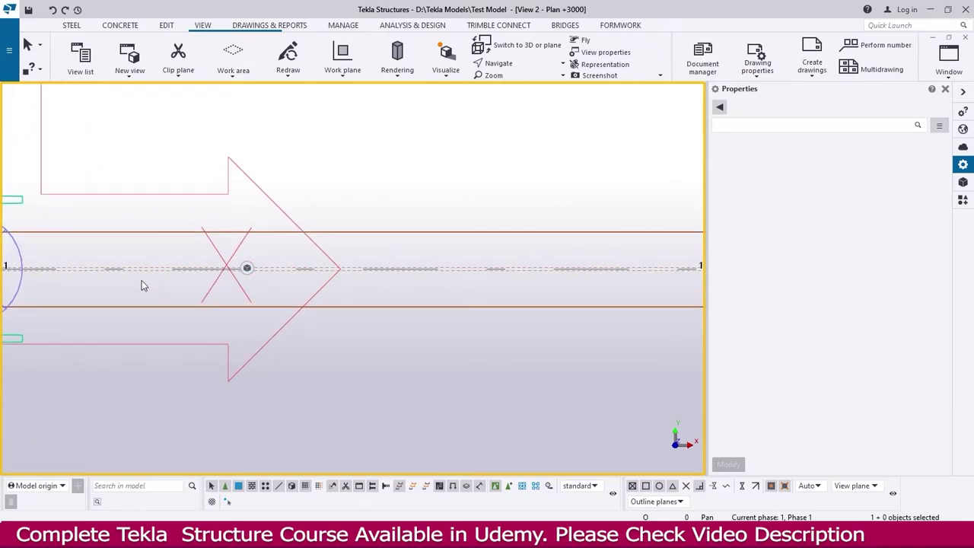
{"action": "scroll", "coordinate": [221, 287], "scroll_direction": "down", "scroll_amount": 1}
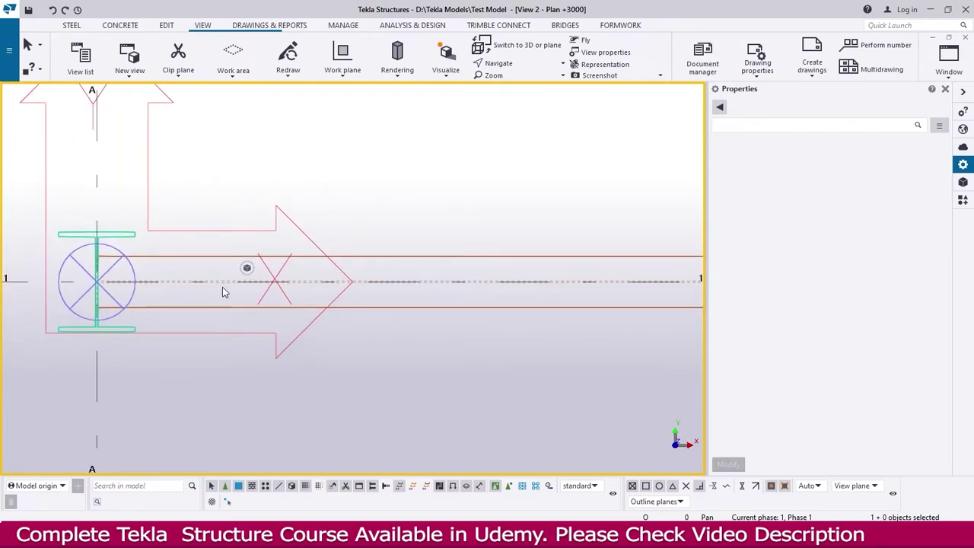
{"action": "key", "text": "ctrl+4"}
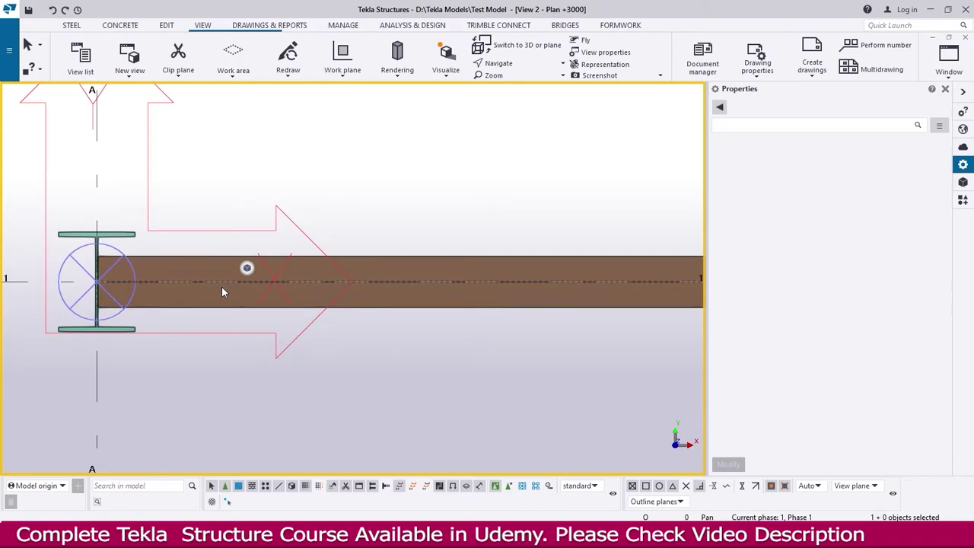
{"action": "key", "text": "ctrl+4"}
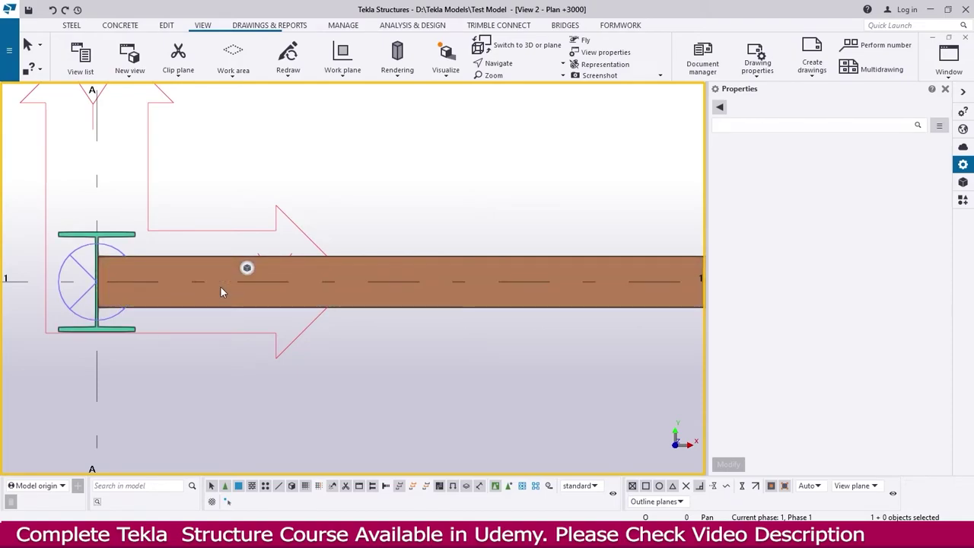
{"action": "key", "text": "ctrl+1"}
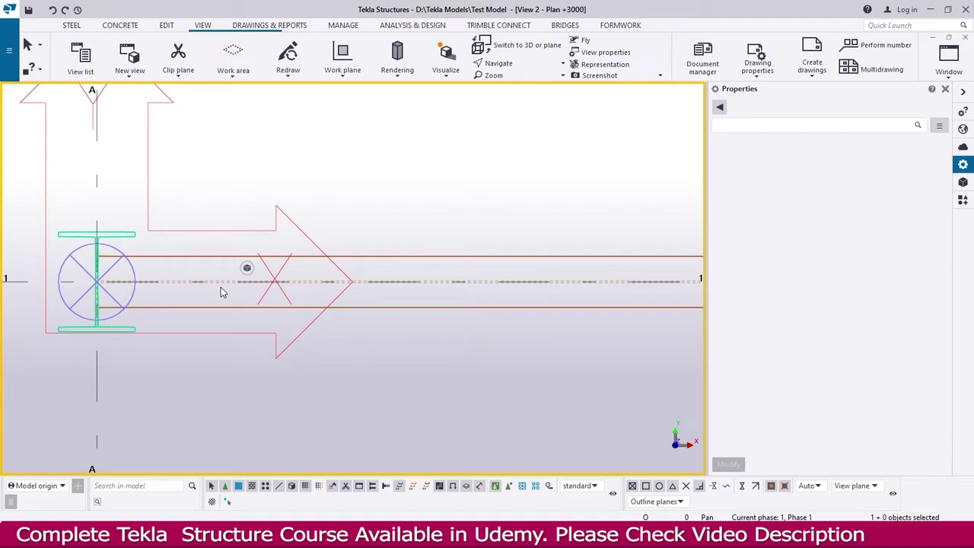
Step: Display the parts as shaded wireframe and inspect the beam's ends at the columns on grids A and B
{"action": "scroll", "coordinate": [208, 313], "scroll_direction": "down", "scroll_amount": 2}
{"action": "key", "text": "ctrl+2"}
{"action": "scroll", "coordinate": [152, 298], "scroll_direction": "up", "scroll_amount": 5}
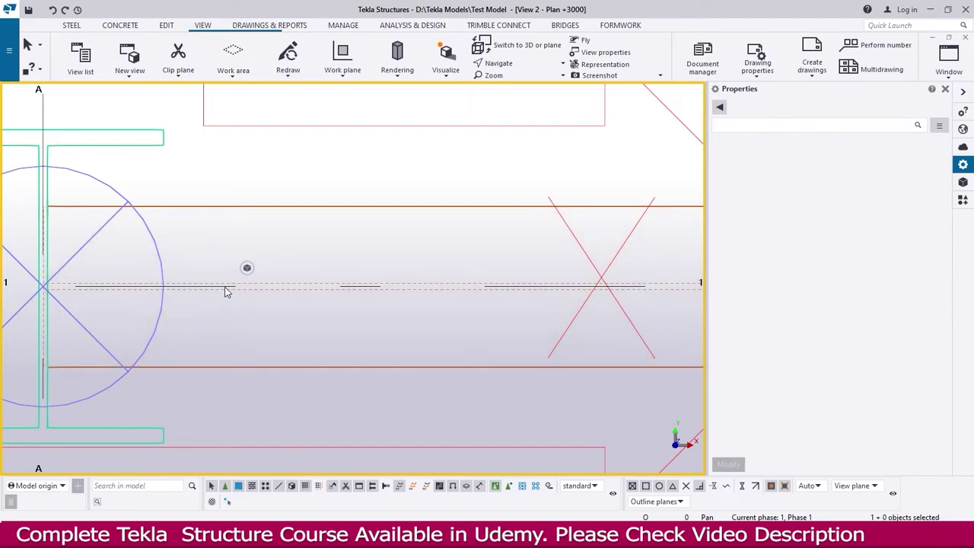
{"action": "scroll", "coordinate": [136, 371], "scroll_direction": "down", "scroll_amount": 6}
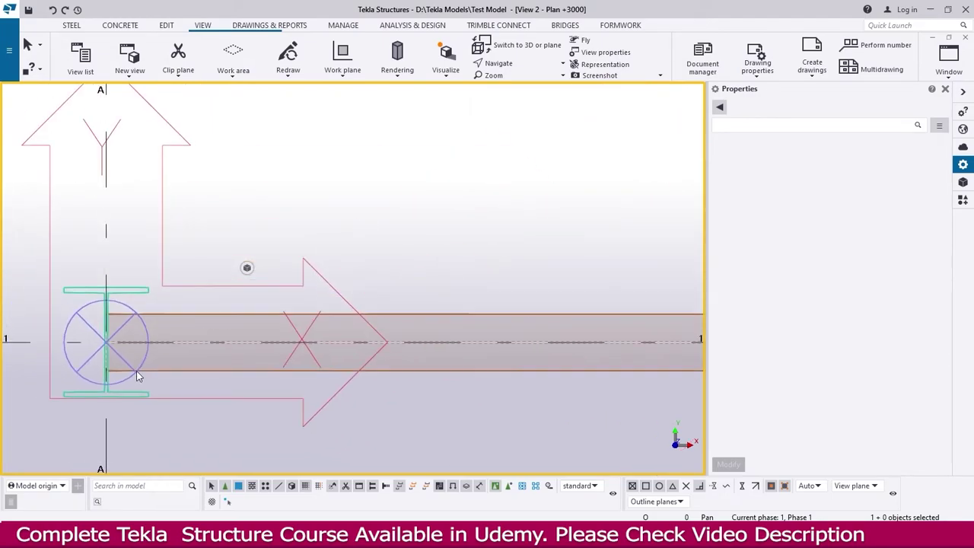
{"action": "scroll", "coordinate": [449, 356], "scroll_direction": "up", "scroll_amount": 2}
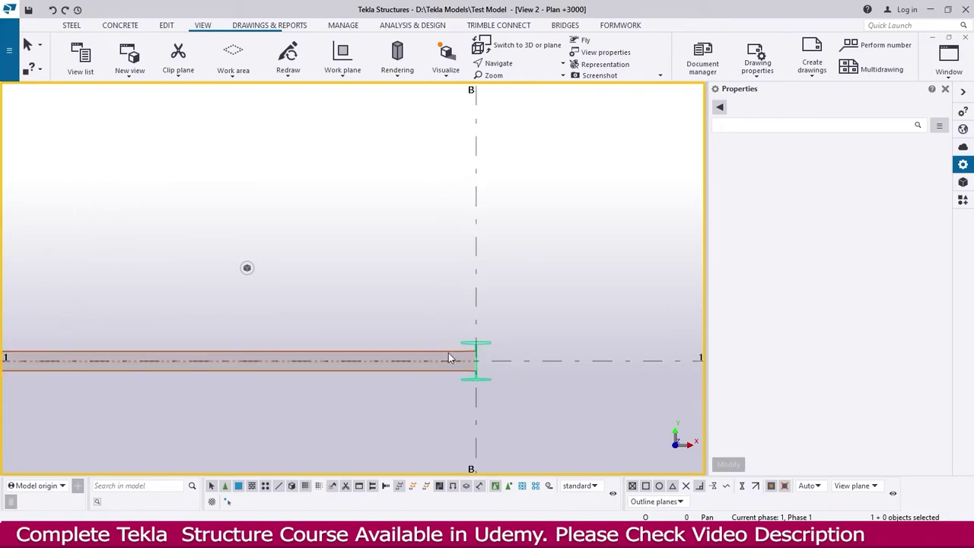
Step: Select the beam near grid B and set its on-plane position to Right
{"action": "left_click", "coordinate": [414, 359]}
{"action": "scroll", "coordinate": [594, 361], "scroll_direction": "up", "scroll_amount": 2}
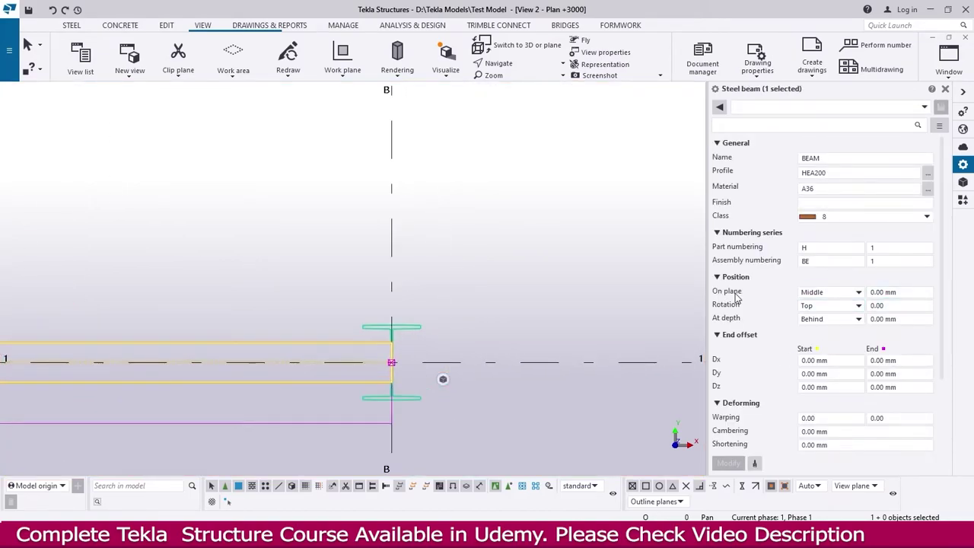
{"action": "scroll", "coordinate": [389, 379], "scroll_direction": "up", "scroll_amount": 1}
{"action": "scroll", "coordinate": [389, 378], "scroll_direction": "up", "scroll_amount": 3}
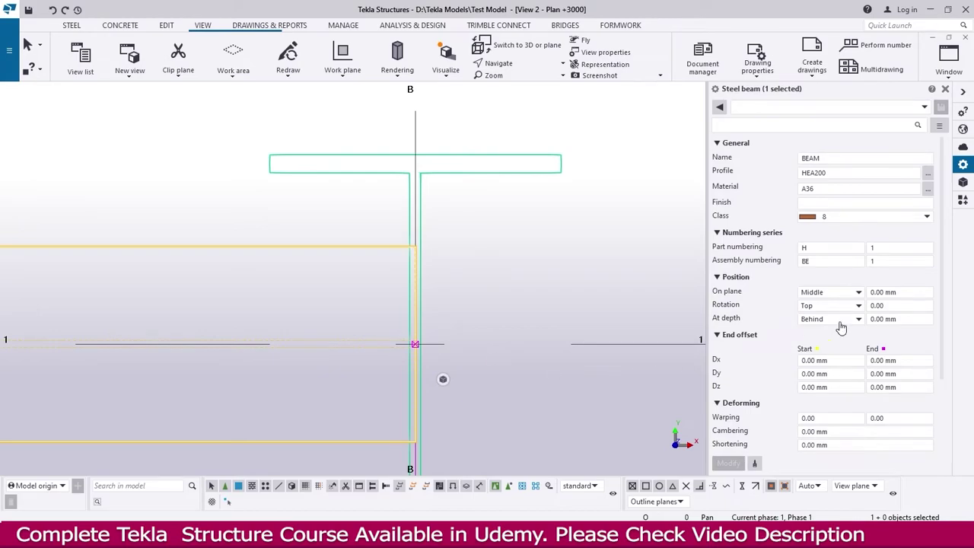
{"action": "left_click", "coordinate": [828, 293]}
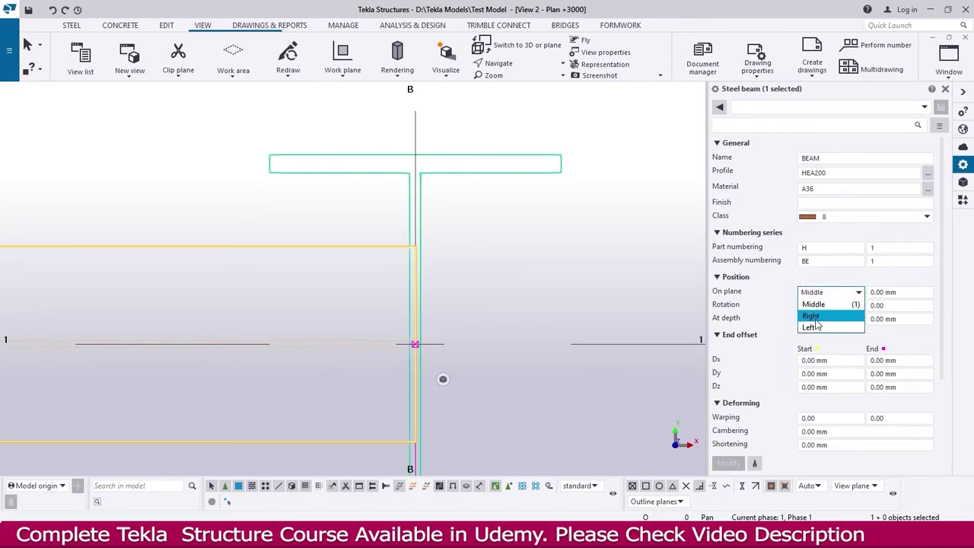
{"action": "left_click", "coordinate": [814, 319]}
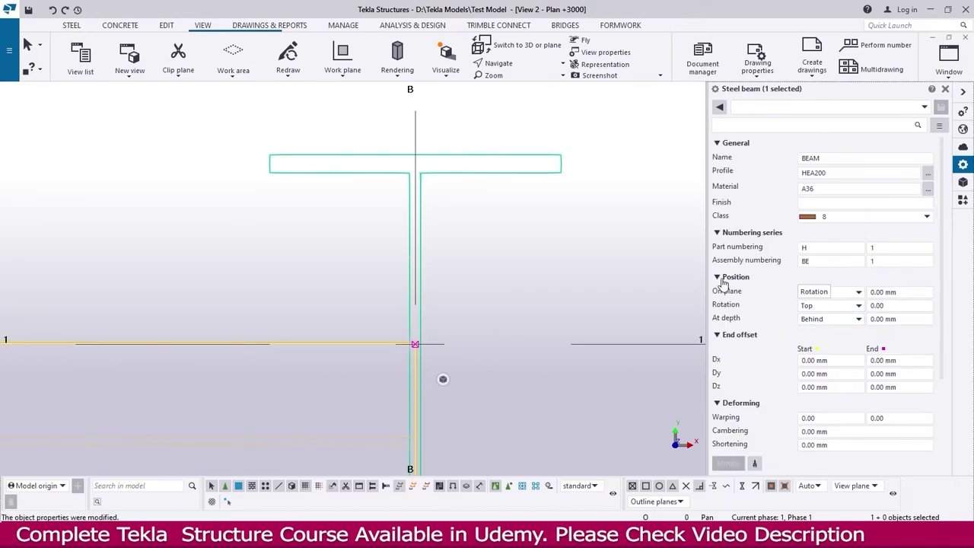
Step: Return the parts to rendered display and inspect the beam's end at the grid B column
{"action": "scroll", "coordinate": [725, 288], "scroll_direction": "down", "scroll_amount": 3}
{"action": "scroll", "coordinate": [464, 346], "scroll_direction": "down", "scroll_amount": 5}
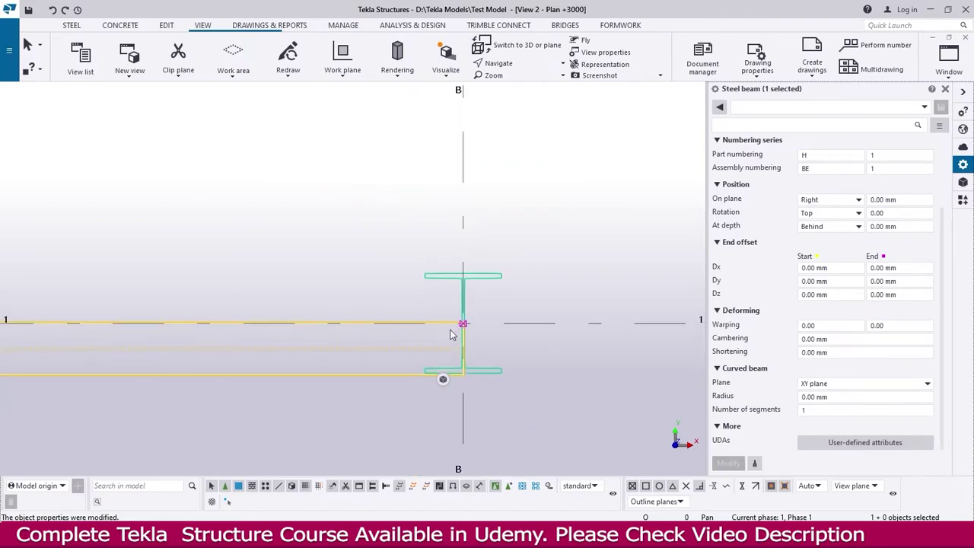
{"action": "scroll", "coordinate": [426, 373], "scroll_direction": "up", "scroll_amount": 4}
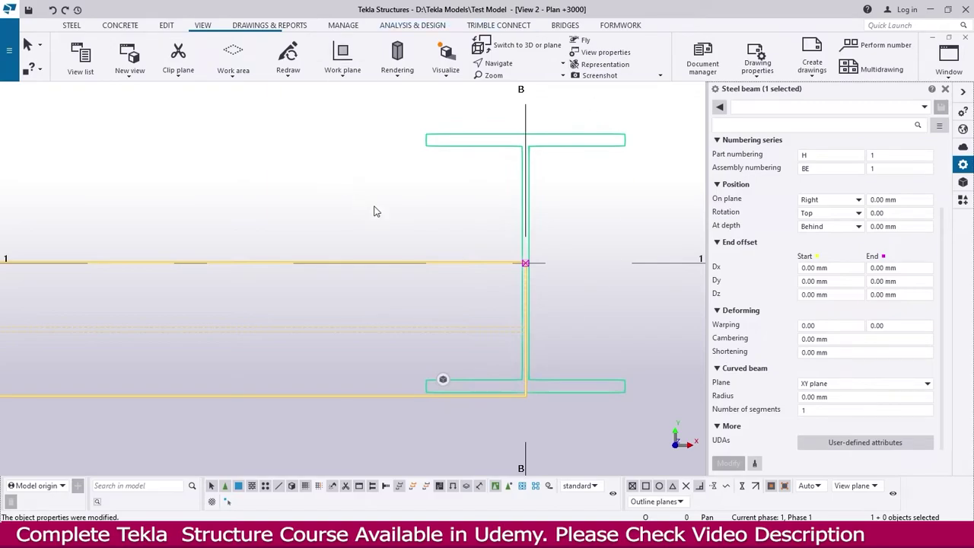
{"action": "key", "text": "ctrl+4"}
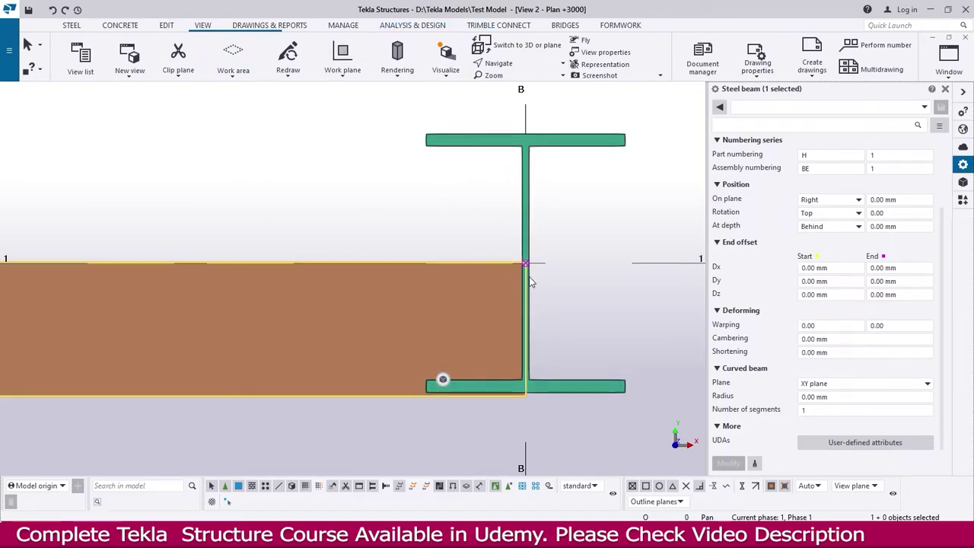
Step: Set the selected beam's on-plane position to Left
{"action": "left_click", "coordinate": [904, 269]}
{"action": "left_click", "coordinate": [884, 213]}
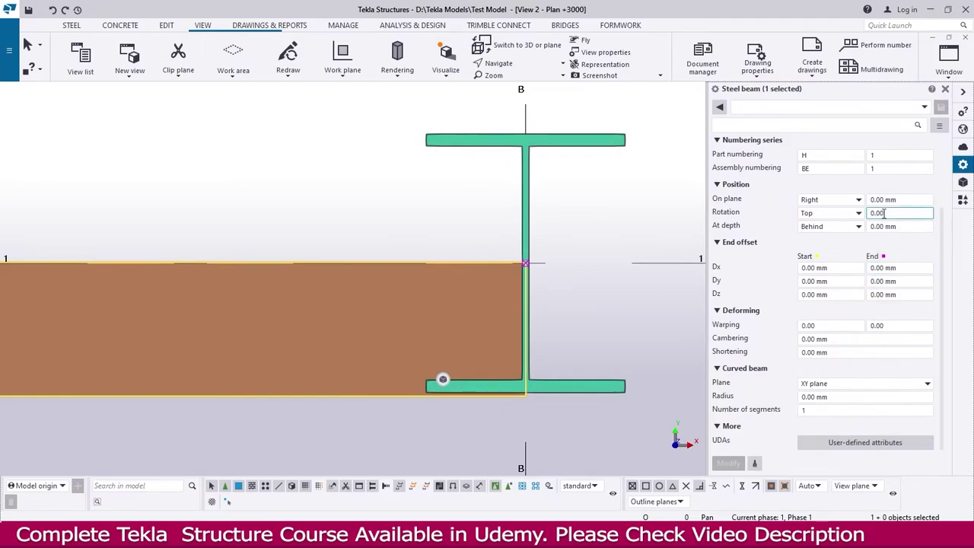
{"action": "scroll", "coordinate": [807, 323], "scroll_direction": "up", "scroll_amount": 2}
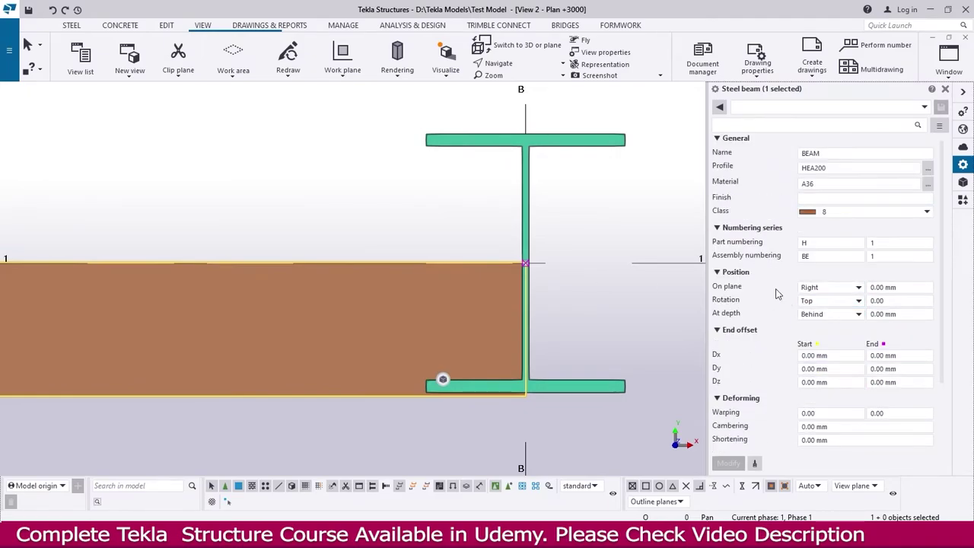
{"action": "left_click", "coordinate": [808, 295]}
{"action": "left_click", "coordinate": [820, 323]}
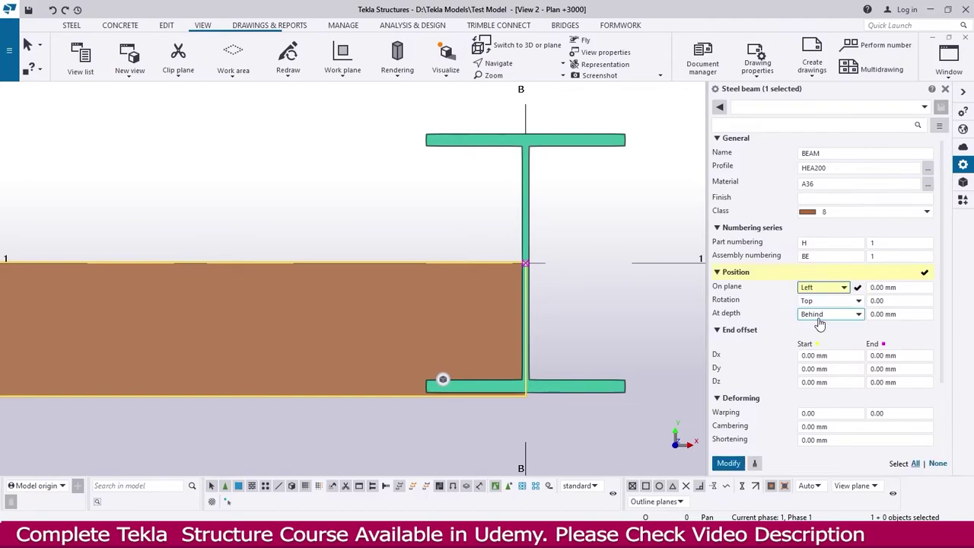
{"action": "key", "text": "Return"}
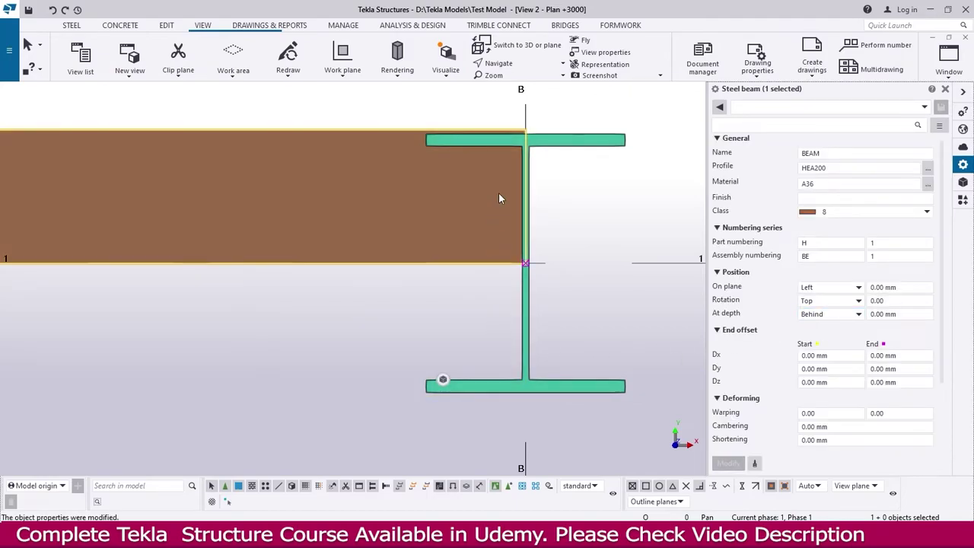
Step: Set the selected beam's on-plane position to Middle
{"action": "left_click", "coordinate": [822, 289]}
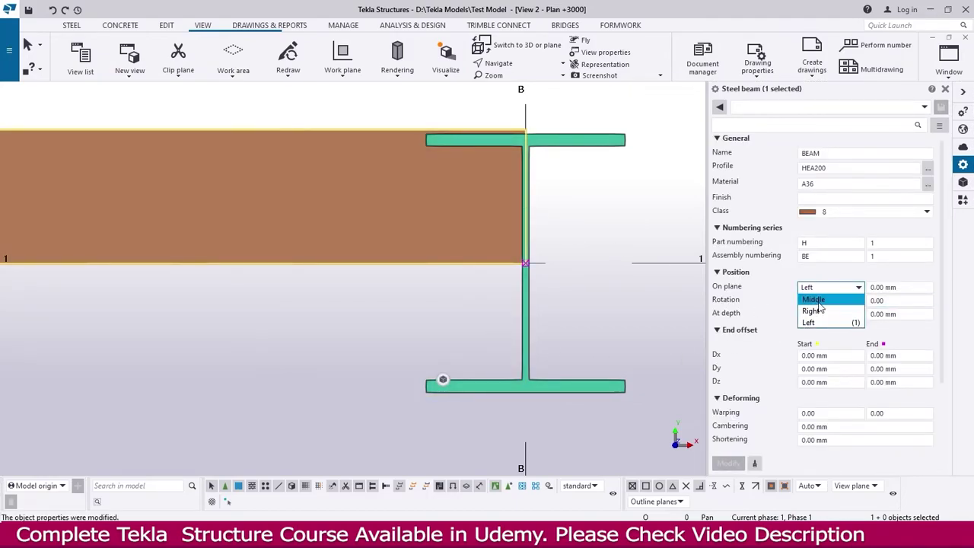
{"action": "left_click", "coordinate": [820, 298]}
{"action": "key", "text": "Return"}
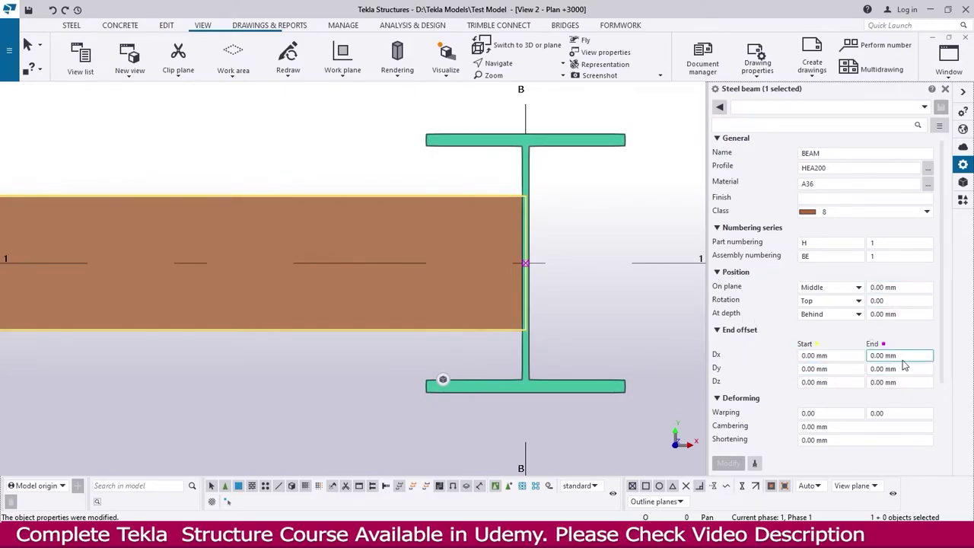
Step: Review the beam's deforming and curved beam settings and its user-defined attributes, leaving the values as they are
{"action": "scroll", "coordinate": [763, 414], "scroll_direction": "down", "scroll_amount": 2}
{"action": "scroll", "coordinate": [763, 412], "scroll_direction": "down", "scroll_amount": 1}
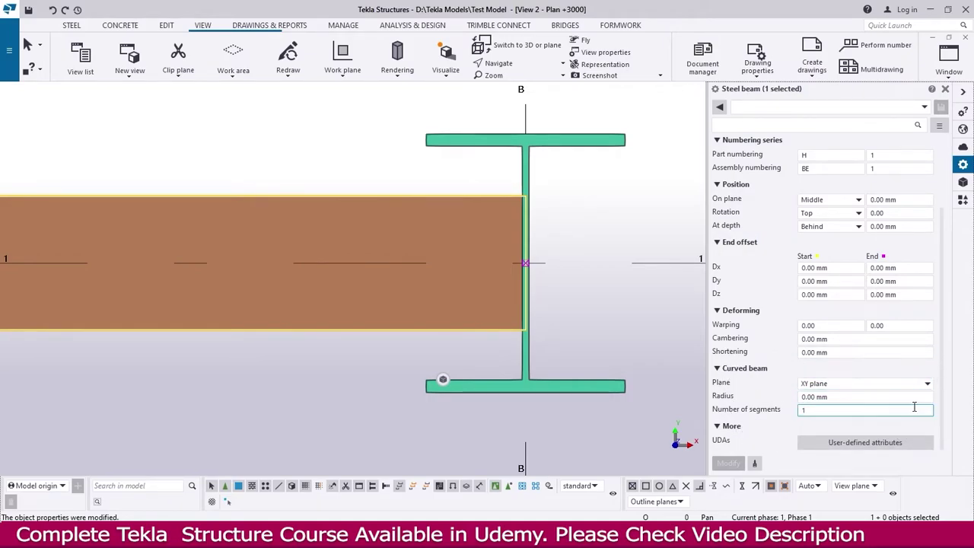
{"action": "left_click", "coordinate": [874, 447]}
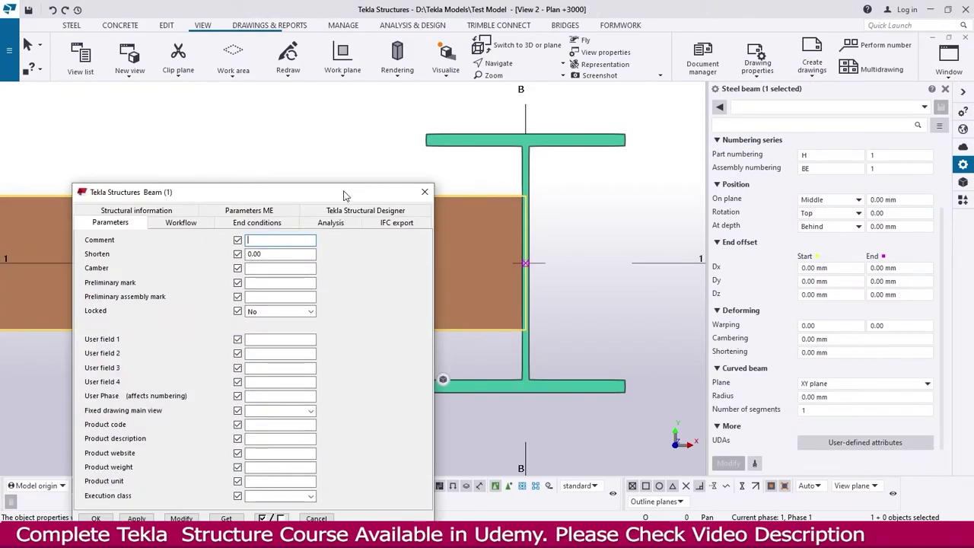
{"action": "left_click_drag", "start_coordinate": [343, 196], "coordinate": [366, 91]}
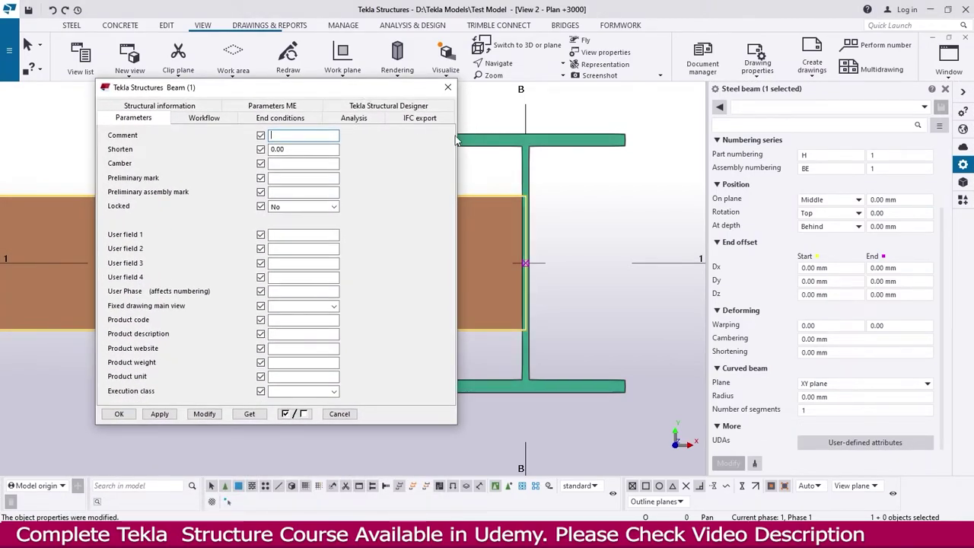
{"action": "left_click", "coordinate": [448, 89]}
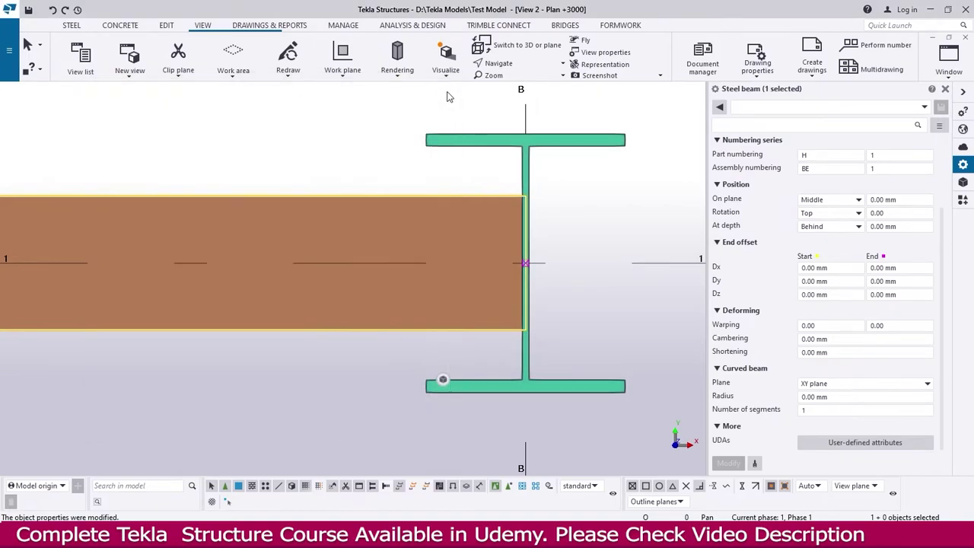
{"action": "left_click", "coordinate": [899, 441]}
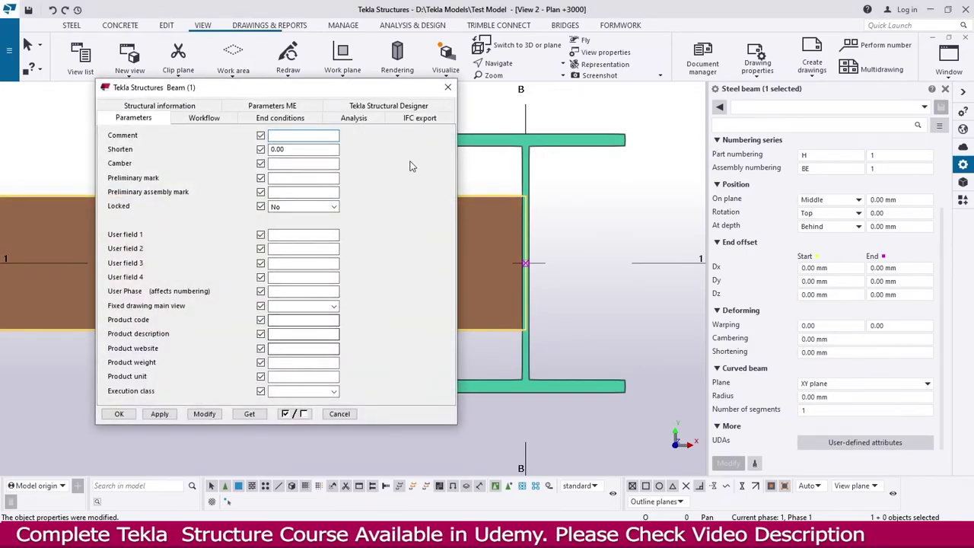
{"action": "left_click", "coordinate": [448, 87]}
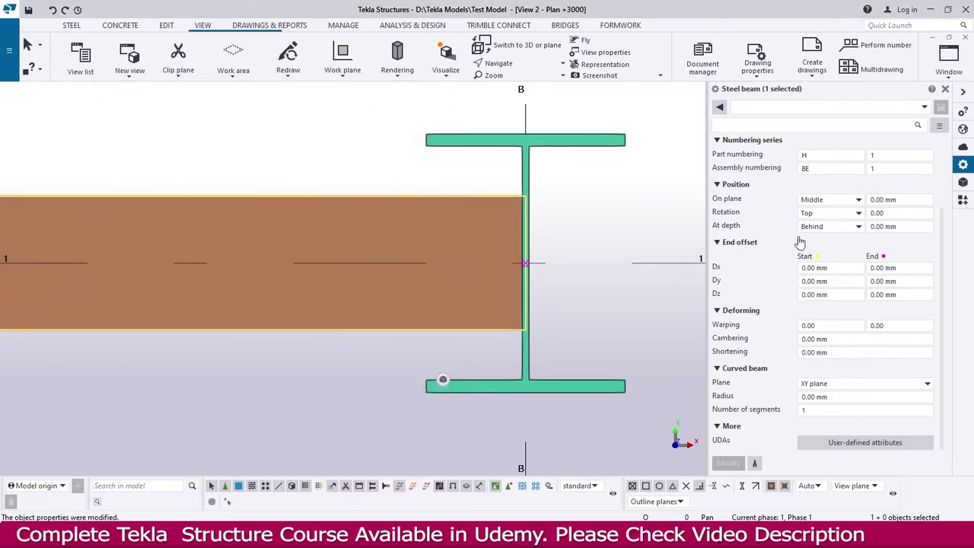
Step: Close the steel beam properties and clear the beam selection
{"action": "left_click", "coordinate": [944, 91]}
{"action": "scroll", "coordinate": [518, 358], "scroll_direction": "down", "scroll_amount": 6}
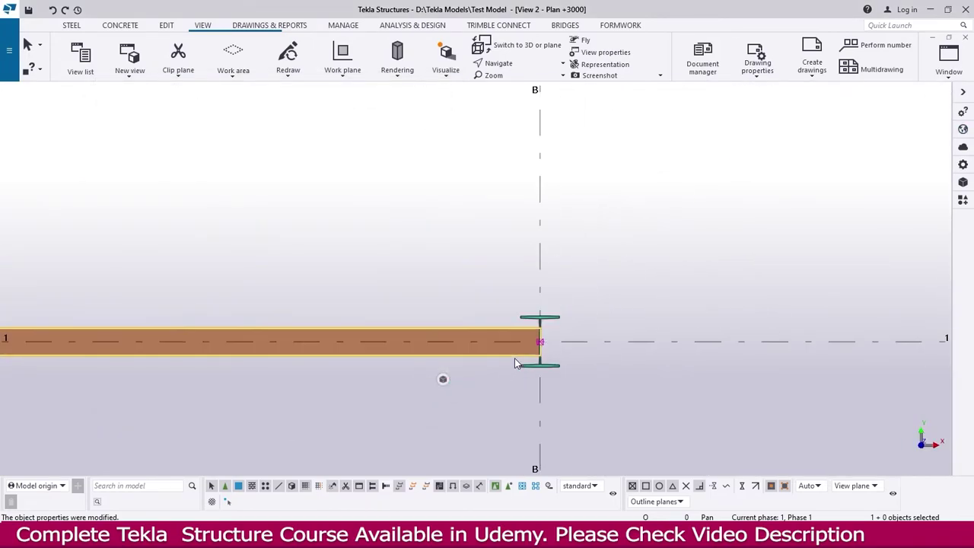
{"action": "scroll", "coordinate": [517, 358], "scroll_direction": "down", "scroll_amount": 2}
{"action": "scroll", "coordinate": [511, 352], "scroll_direction": "up", "scroll_amount": 3}
{"action": "double_click", "coordinate": [509, 349]}
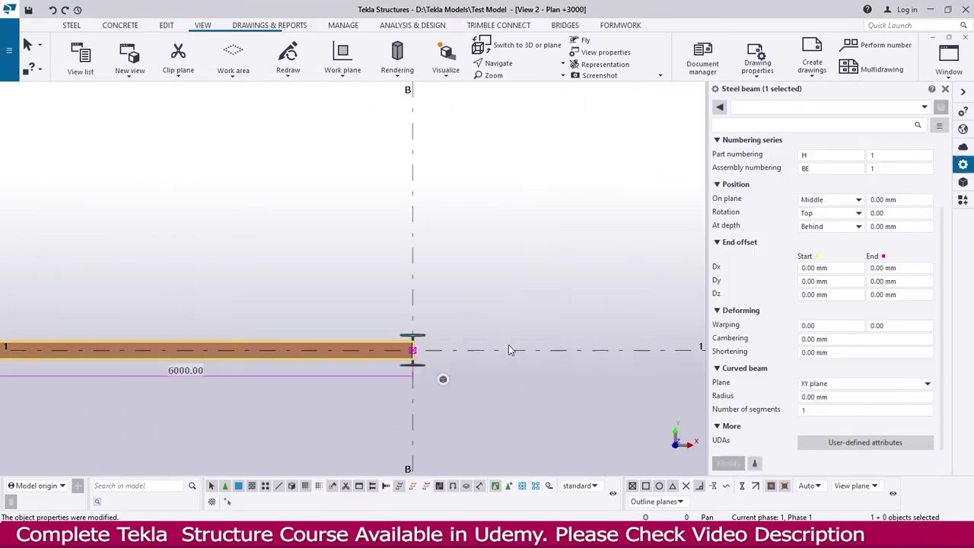
{"action": "left_click", "coordinate": [945, 89]}
{"action": "left_click", "coordinate": [104, 104]}
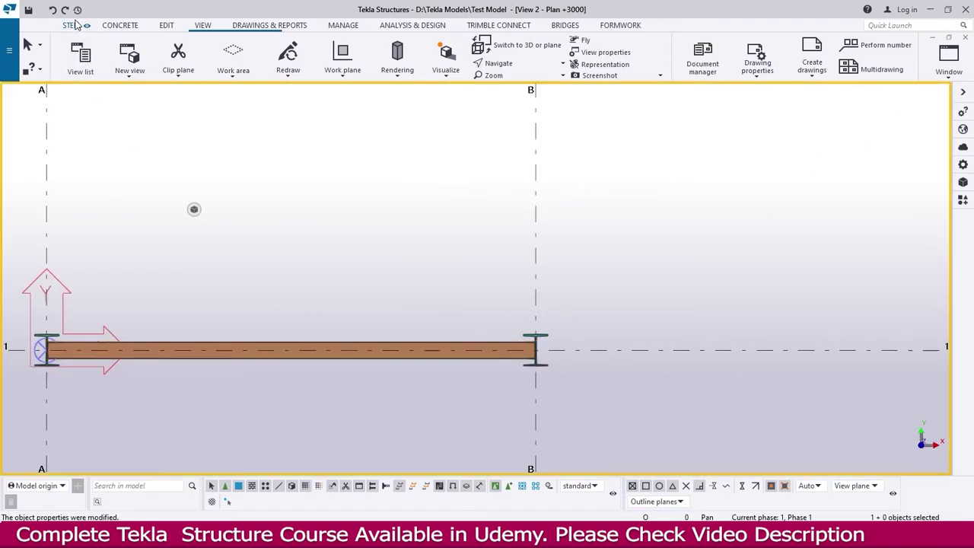
Step: Model a steel beam along grid 1 from the column at grid B to the column at grid C
{"action": "left_click", "coordinate": [76, 25]}
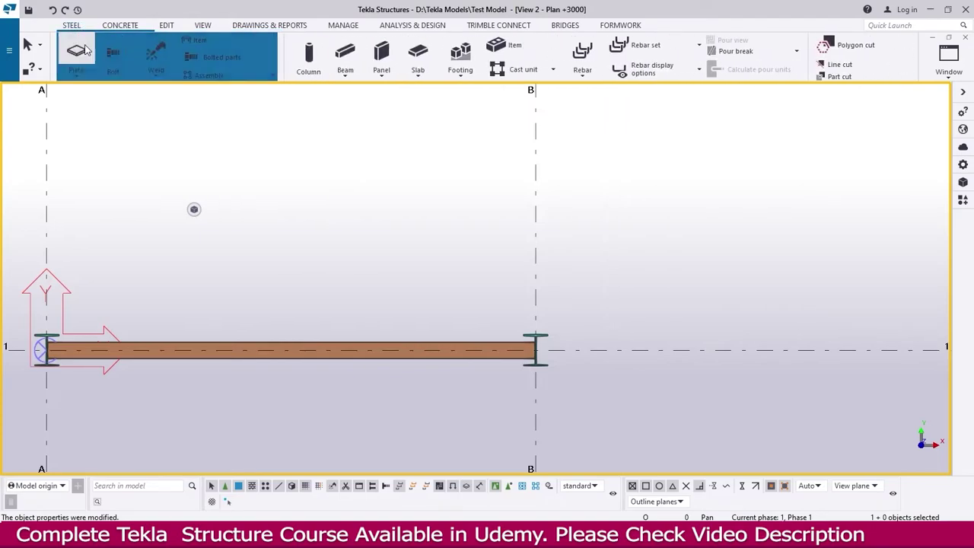
{"action": "left_click", "coordinate": [115, 75]}
{"action": "left_click", "coordinate": [121, 94]}
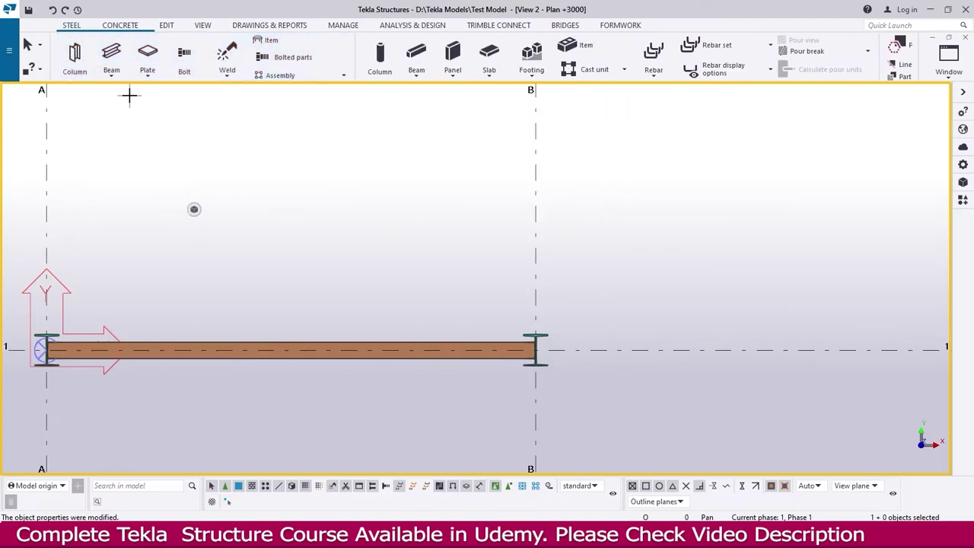
{"action": "scroll", "coordinate": [546, 357], "scroll_direction": "up", "scroll_amount": 3}
{"action": "left_click", "coordinate": [517, 336]}
{"action": "scroll", "coordinate": [387, 343], "scroll_direction": "down", "scroll_amount": 5}
{"action": "scroll", "coordinate": [747, 339], "scroll_direction": "up", "scroll_amount": 3}
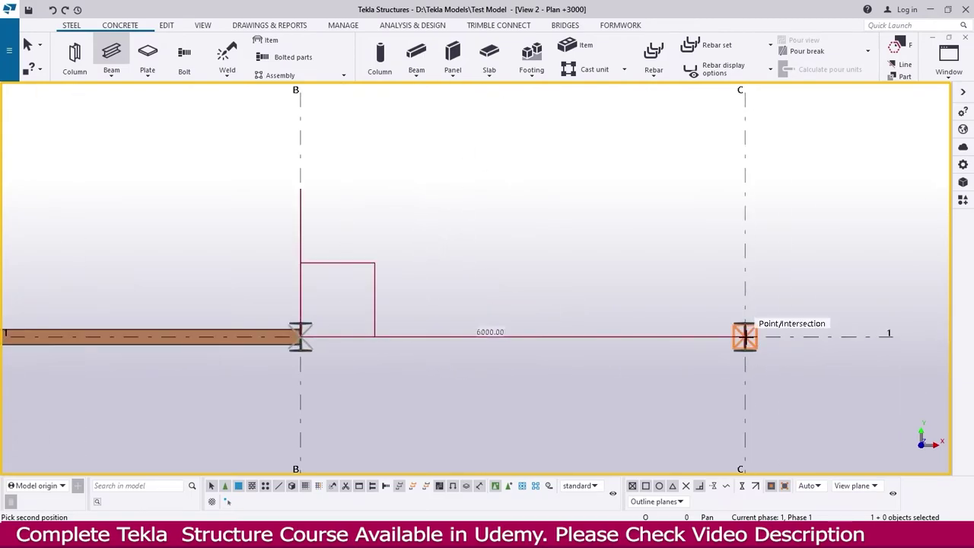
{"action": "left_click", "coordinate": [752, 343]}
{"action": "scroll", "coordinate": [538, 356], "scroll_direction": "down", "scroll_amount": 3}
{"action": "scroll", "coordinate": [538, 355], "scroll_direction": "down", "scroll_amount": 2}
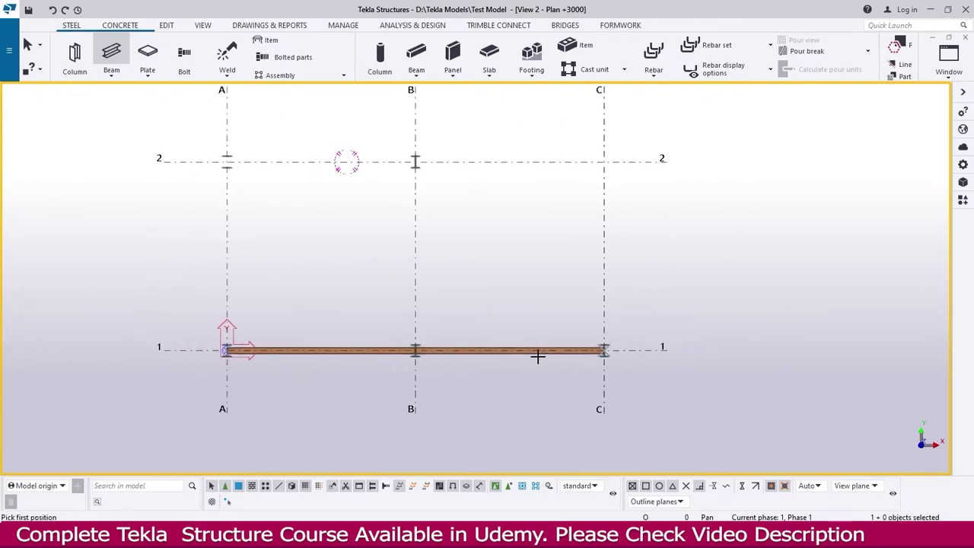
Step: Model a steel beam along grid A from grid 1 to grid 2
{"action": "scroll", "coordinate": [254, 348], "scroll_direction": "up", "scroll_amount": 4}
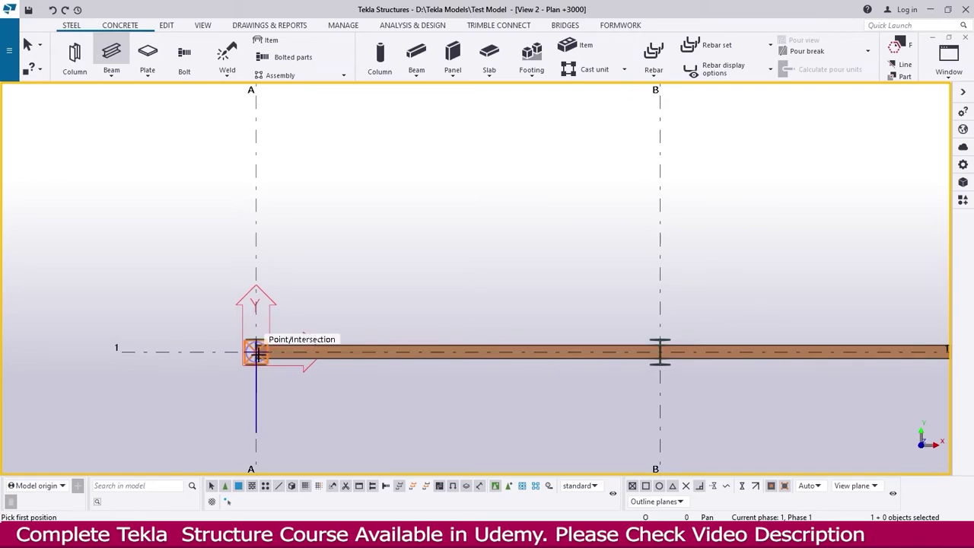
{"action": "scroll", "coordinate": [259, 352], "scroll_direction": "down", "scroll_amount": 2}
{"action": "left_click", "coordinate": [259, 350]}
{"action": "scroll", "coordinate": [278, 179], "scroll_direction": "up", "scroll_amount": 1}
{"action": "left_click", "coordinate": [278, 174]}
{"action": "scroll", "coordinate": [278, 169], "scroll_direction": "up", "scroll_amount": 1}
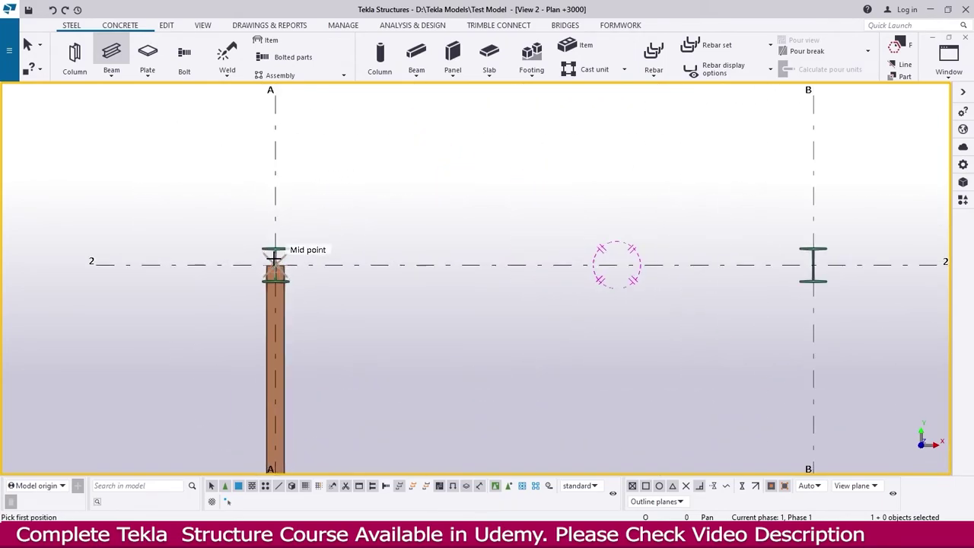
{"action": "scroll", "coordinate": [273, 259], "scroll_direction": "down", "scroll_amount": 1}
{"action": "key", "text": "Escape"}
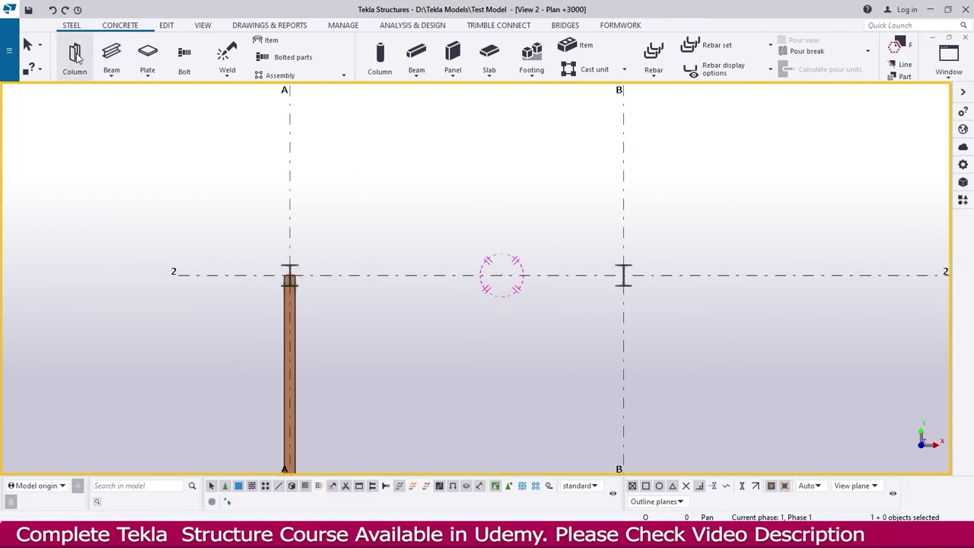
Step: Model a steel beam along grid A from grid 2 to the column at grid 3
{"action": "left_click", "coordinate": [111, 53]}
{"action": "scroll", "coordinate": [294, 266], "scroll_direction": "up", "scroll_amount": 4}
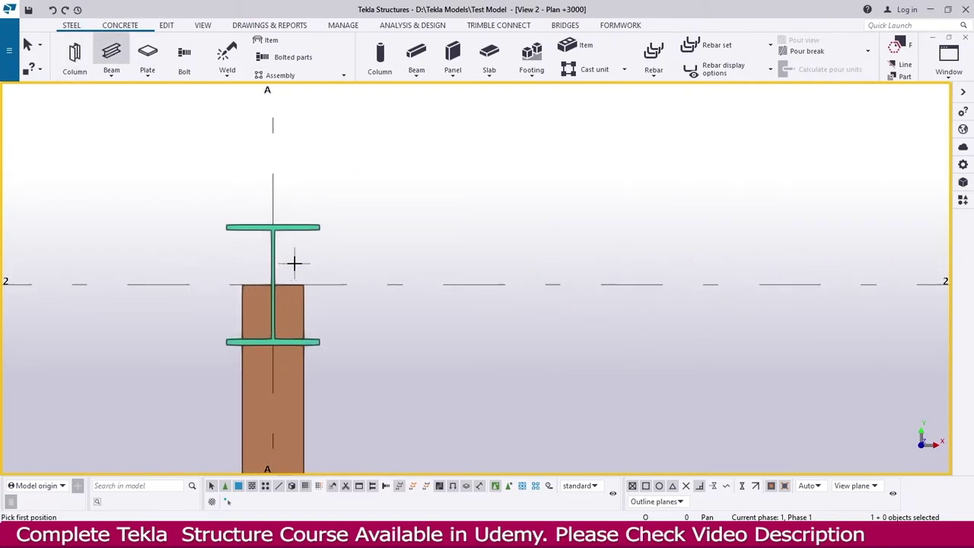
{"action": "scroll", "coordinate": [281, 274], "scroll_direction": "up", "scroll_amount": 4}
{"action": "left_click", "coordinate": [258, 289]}
{"action": "scroll", "coordinate": [314, 380], "scroll_direction": "down", "scroll_amount": 5}
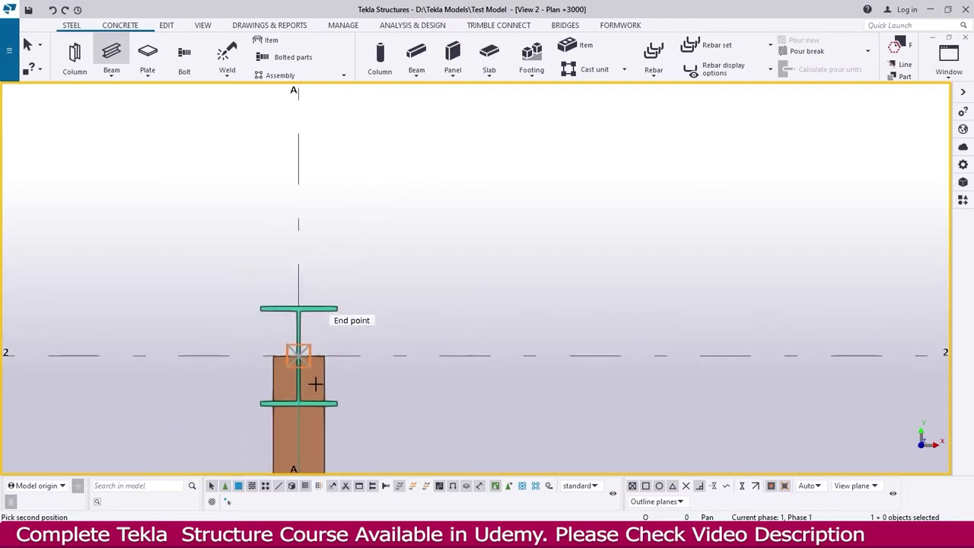
{"action": "scroll", "coordinate": [315, 384], "scroll_direction": "down", "scroll_amount": 5}
{"action": "scroll", "coordinate": [335, 194], "scroll_direction": "up", "scroll_amount": 2}
{"action": "scroll", "coordinate": [312, 194], "scroll_direction": "up", "scroll_amount": 5}
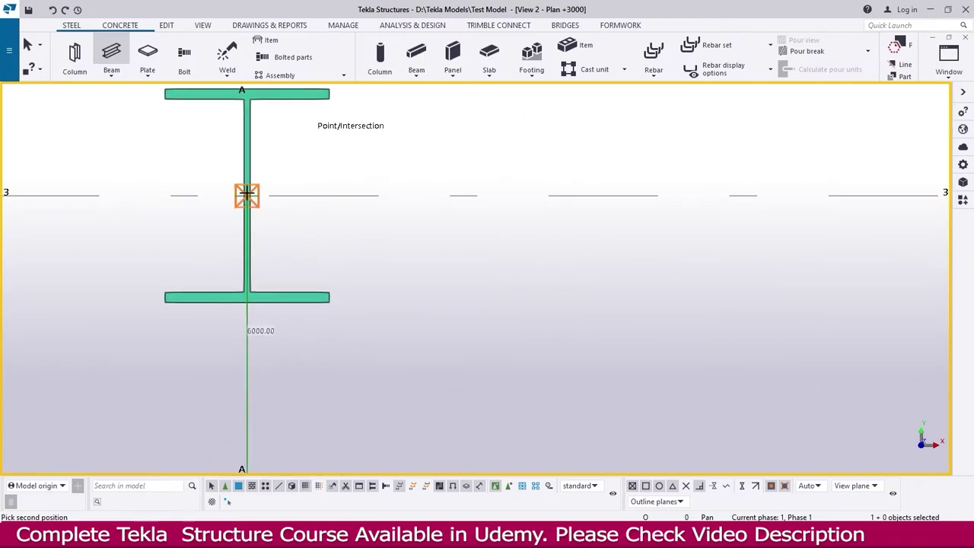
{"action": "left_click", "coordinate": [246, 195]}
{"action": "scroll", "coordinate": [248, 183], "scroll_direction": "down", "scroll_amount": 5}
{"action": "scroll", "coordinate": [248, 169], "scroll_direction": "down", "scroll_amount": 3}
{"action": "scroll", "coordinate": [250, 266], "scroll_direction": "up", "scroll_amount": 2}
{"action": "left_click", "coordinate": [251, 293]}
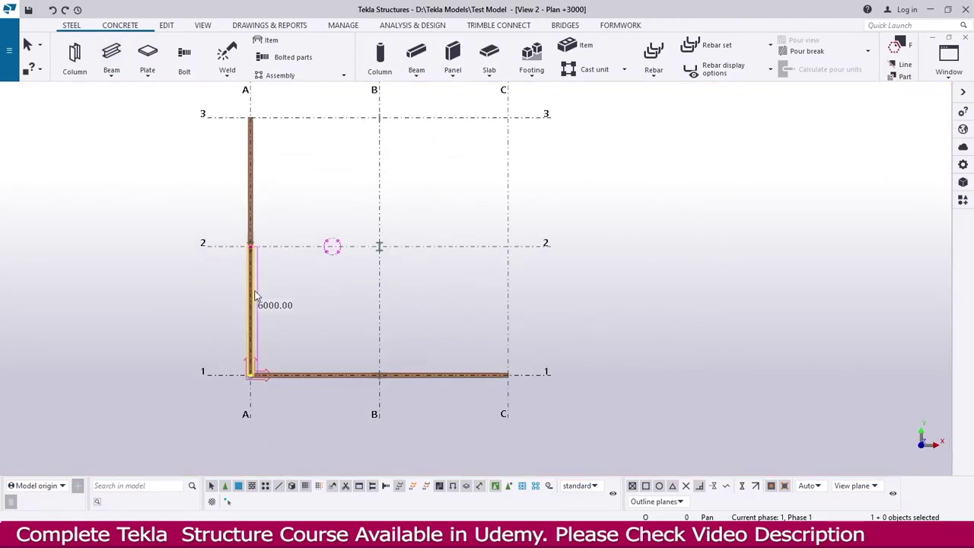
{"action": "left_click", "coordinate": [257, 214]}
{"action": "middle_click_drag", "start_coordinate": [281, 233], "coordinate": [282, 280]}
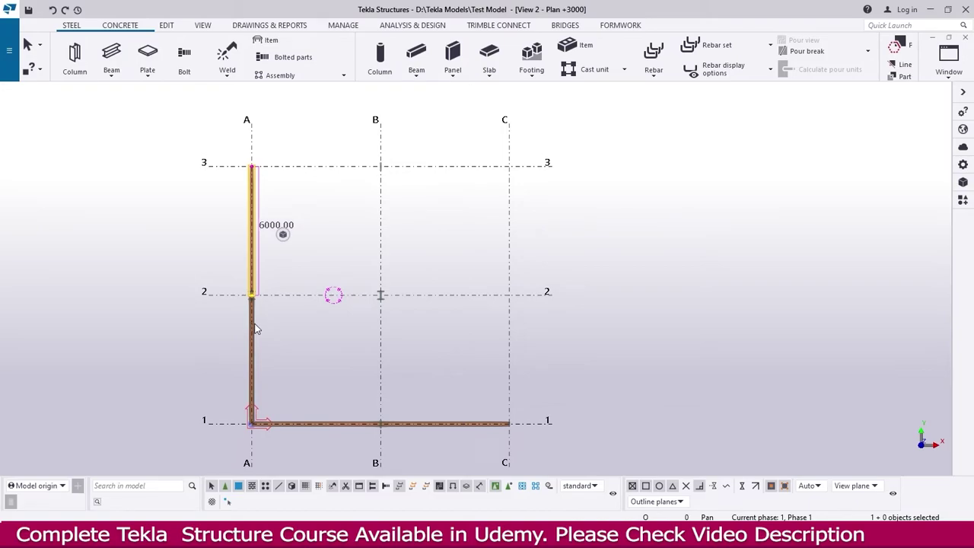
{"action": "left_click", "coordinate": [254, 327], "text": "ctrl"}
{"action": "left_click", "coordinate": [299, 223]}
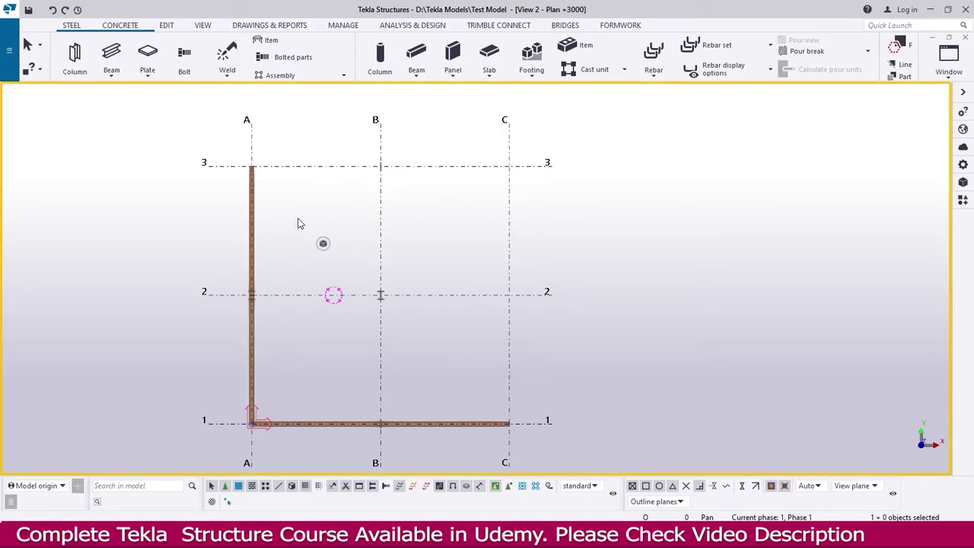
Step: Copy the two beams on grid A to grids B and C, using the end of grid line A as origin
{"action": "left_click", "coordinate": [256, 322]}
{"action": "left_click", "coordinate": [258, 267], "text": "ctrl"}
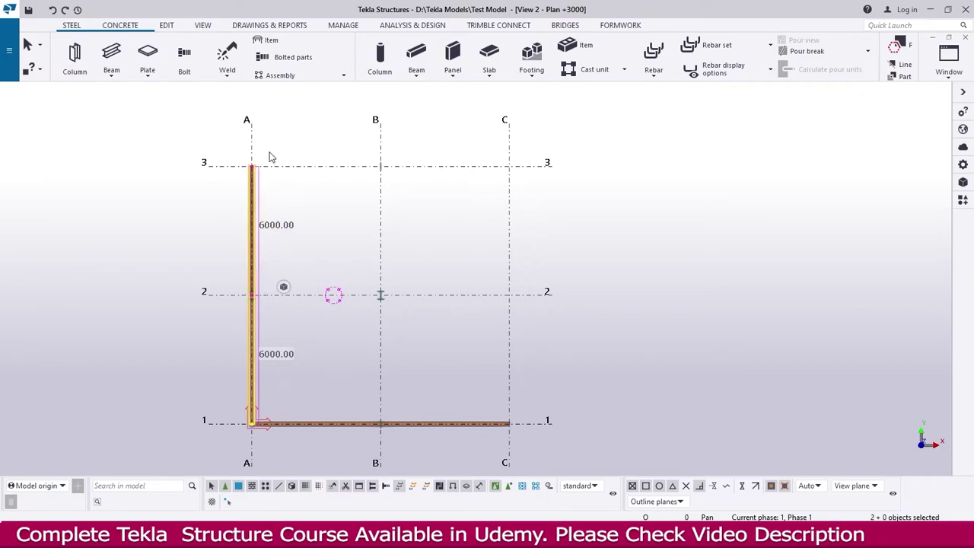
{"action": "scroll", "coordinate": [263, 213], "scroll_direction": "up", "scroll_amount": 2}
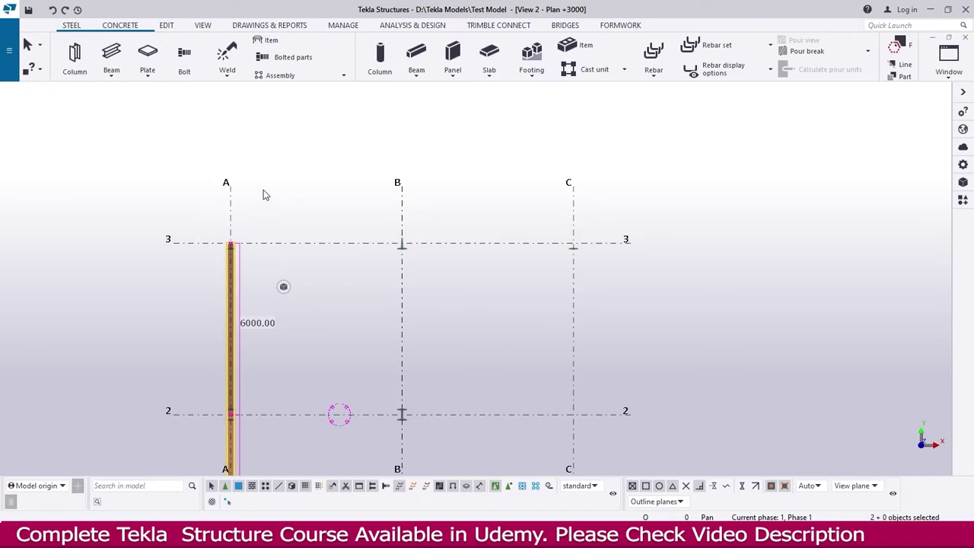
{"action": "right_click", "coordinate": [263, 190]}
{"action": "left_click", "coordinate": [294, 215]}
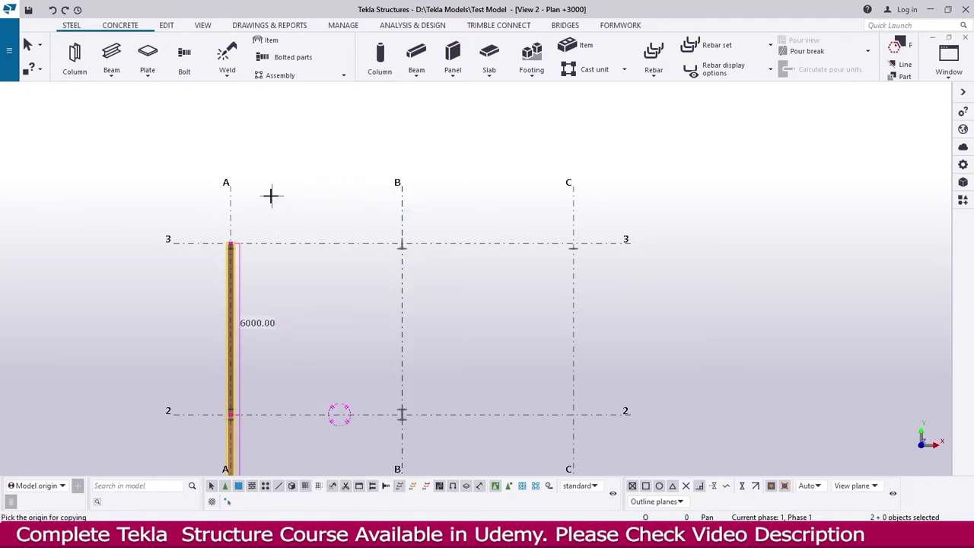
{"action": "left_click", "coordinate": [229, 184]}
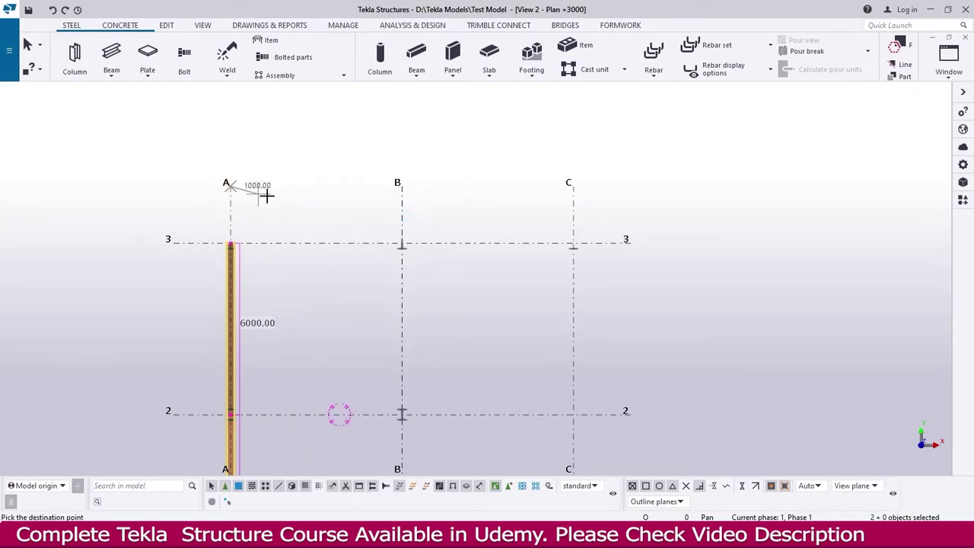
{"action": "left_click", "coordinate": [398, 183]}
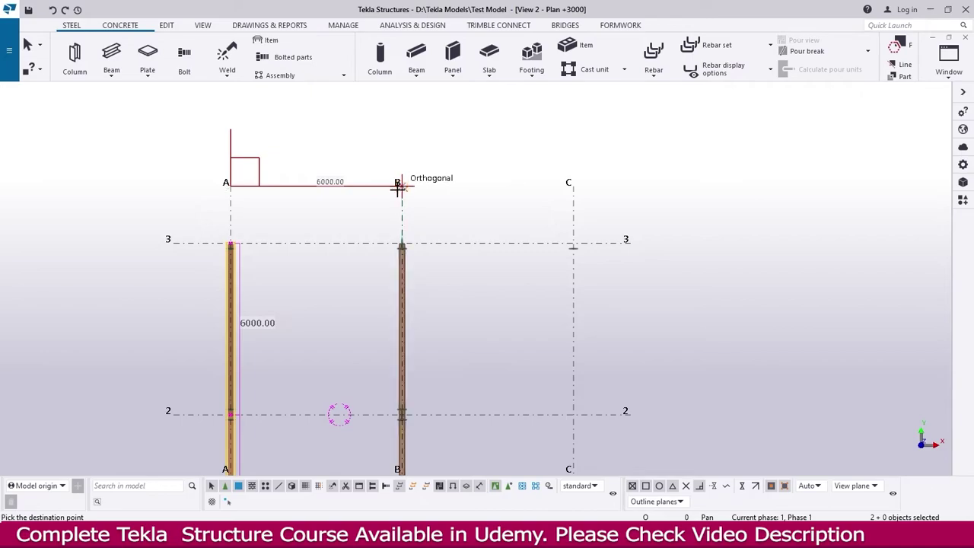
{"action": "left_click", "coordinate": [572, 184]}
Step: Copy the two beams on grid 1 to grids 2 and 3, using the end of grid line 1 as origin
{"action": "scroll", "coordinate": [467, 138], "scroll_direction": "down", "scroll_amount": 3}
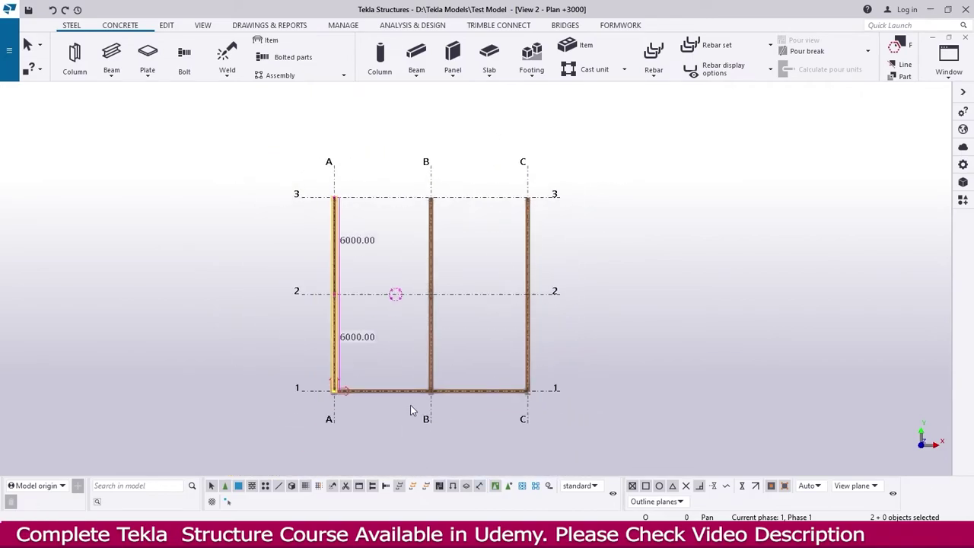
{"action": "scroll", "coordinate": [410, 404], "scroll_direction": "up", "scroll_amount": 1}
{"action": "left_click", "coordinate": [411, 392]}
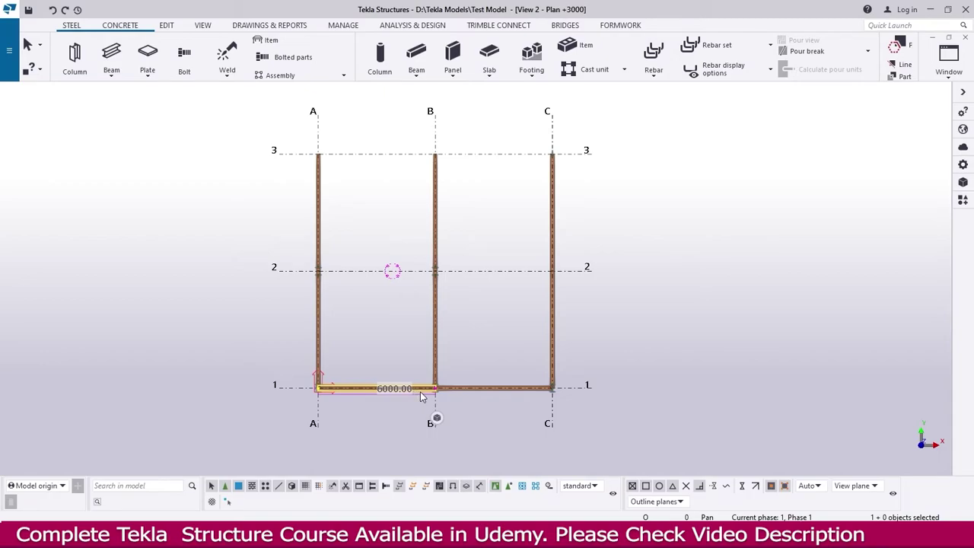
{"action": "left_click", "coordinate": [486, 392], "text": "ctrl"}
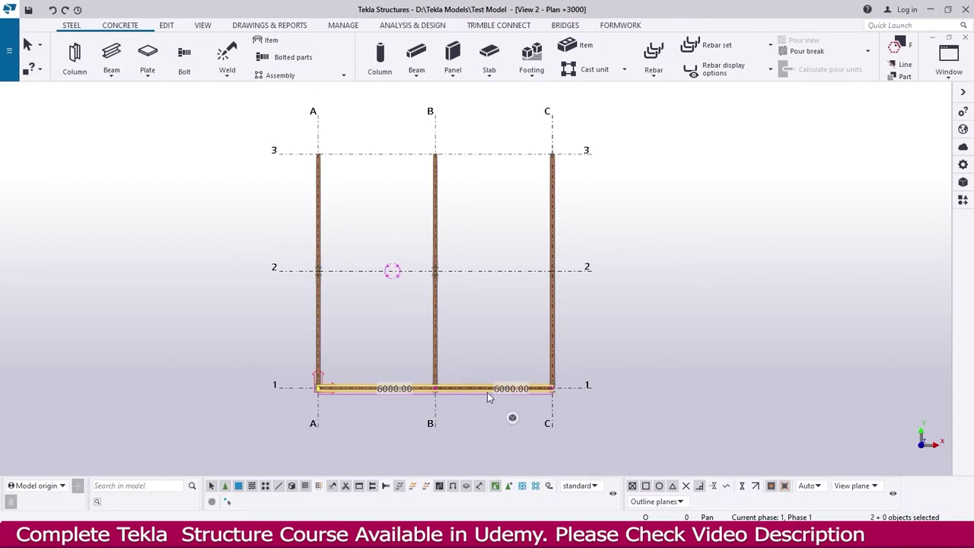
{"action": "right_click", "coordinate": [493, 351]}
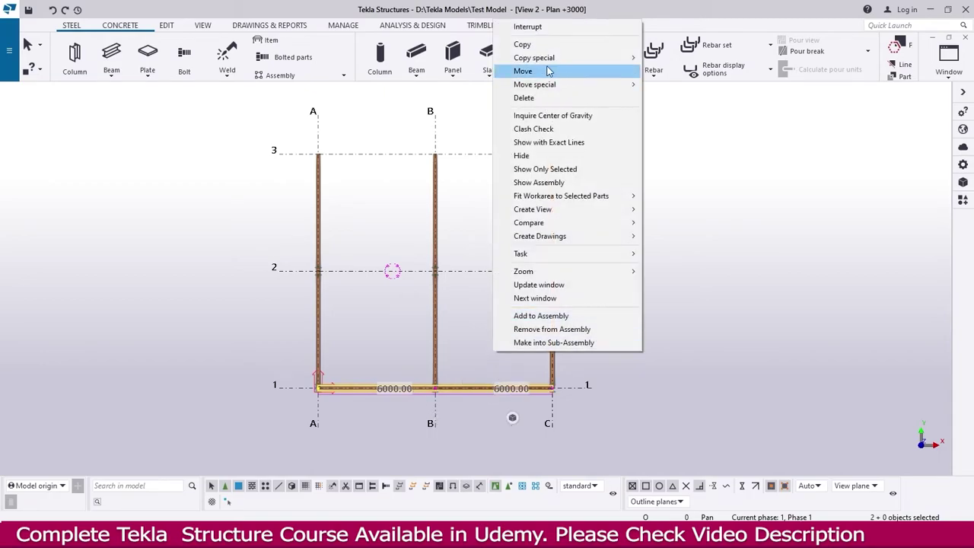
{"action": "left_click", "coordinate": [532, 45]}
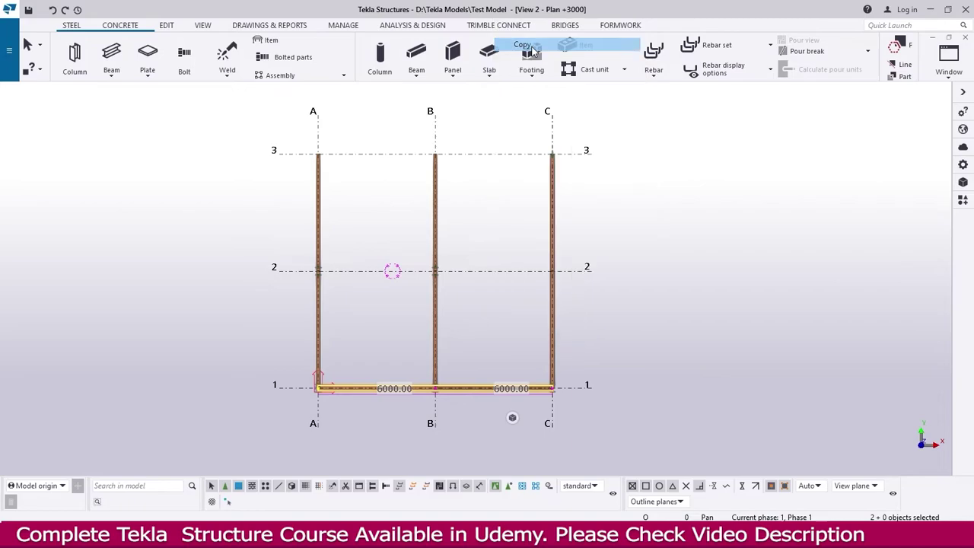
{"action": "left_click", "coordinate": [591, 386]}
{"action": "left_click", "coordinate": [593, 271]}
{"action": "left_click", "coordinate": [590, 153]}
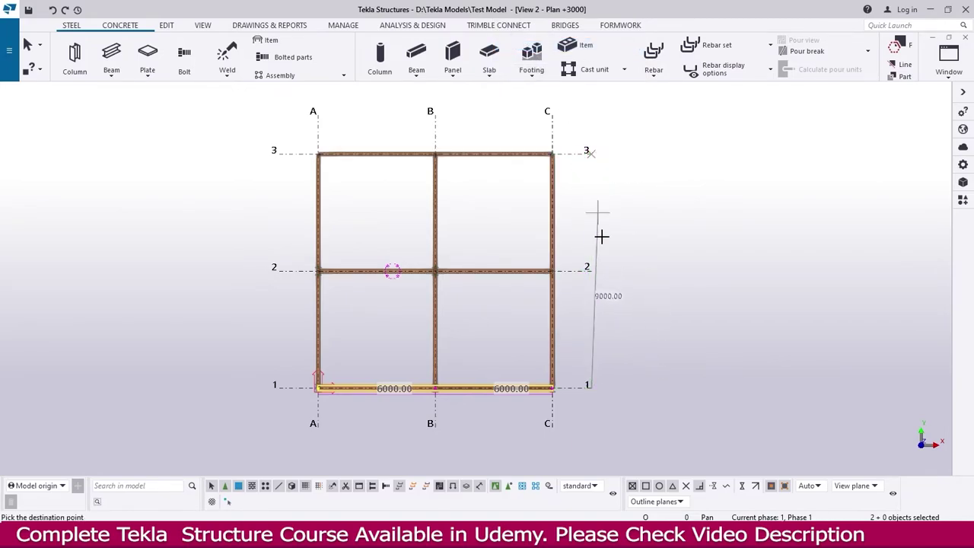
{"action": "key", "text": "Escape"}
{"action": "scroll", "coordinate": [607, 318], "scroll_direction": "up", "scroll_amount": 2}
{"action": "left_click", "coordinate": [606, 314]}
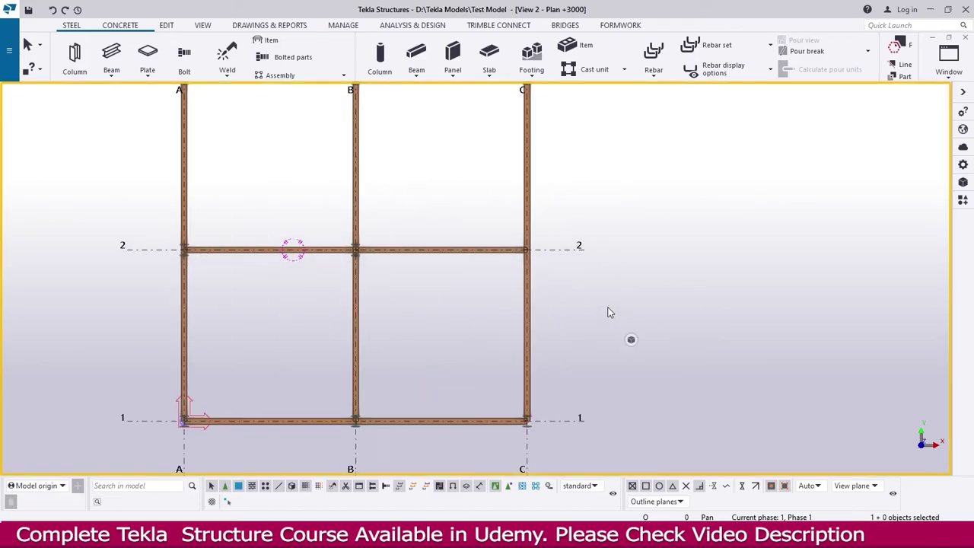
Step: Select all the +3000 beams in the 3D view and copy them to +6000 in the Grid 1 view, expanding the view depth
{"action": "key", "text": "ctrl+Tab"}
{"action": "scroll", "coordinate": [504, 257], "scroll_direction": "down", "scroll_amount": 6}
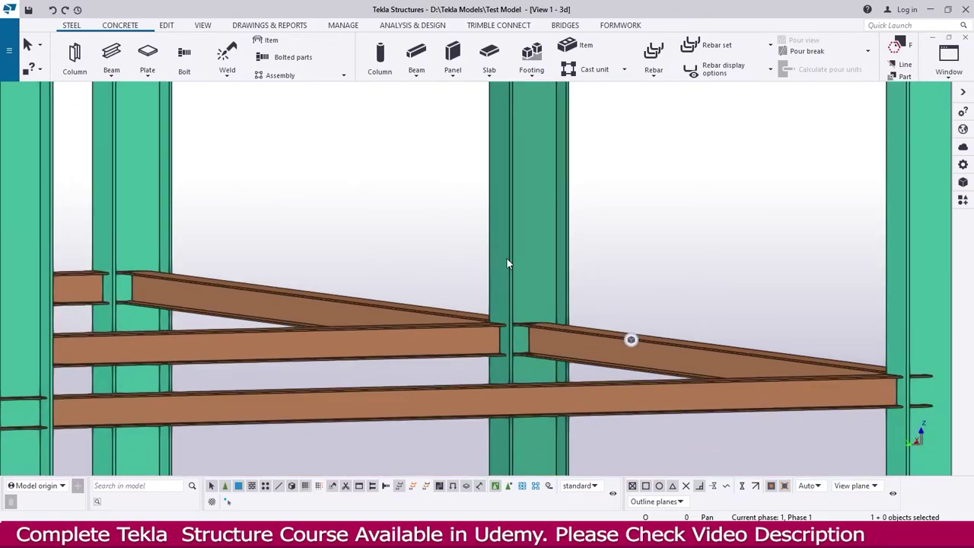
{"action": "middle_click_drag", "start_coordinate": [502, 263], "coordinate": [190, 265], "text": "ctrl"}
{"action": "left_click_drag", "start_coordinate": [132, 224], "coordinate": [581, 310]}
{"action": "middle_click_drag", "start_coordinate": [294, 271], "coordinate": [353, 327], "text": "ctrl"}
{"action": "key", "text": "ctrl+Tab"}
{"action": "scroll", "coordinate": [290, 373], "scroll_direction": "down", "scroll_amount": 3}
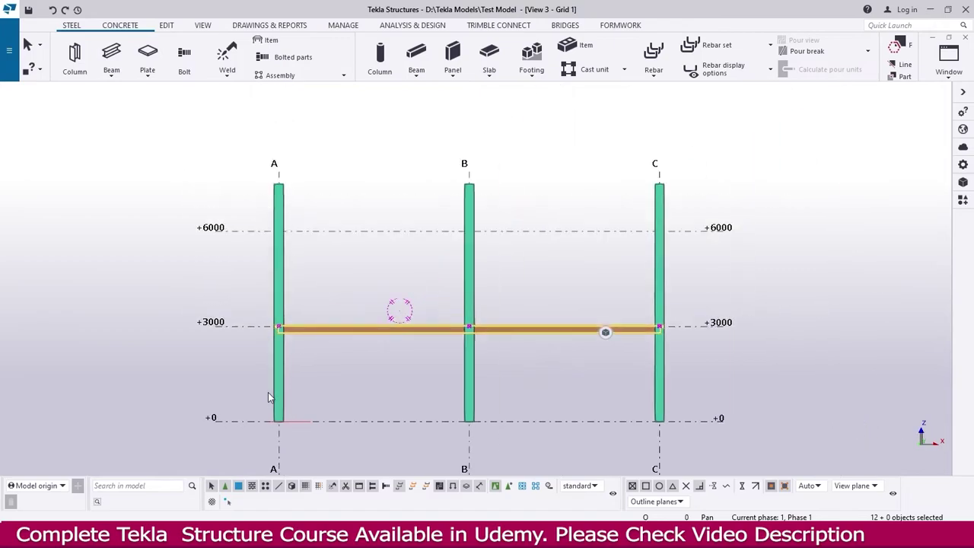
{"action": "right_click", "coordinate": [222, 110]}
{"action": "left_click", "coordinate": [236, 129]}
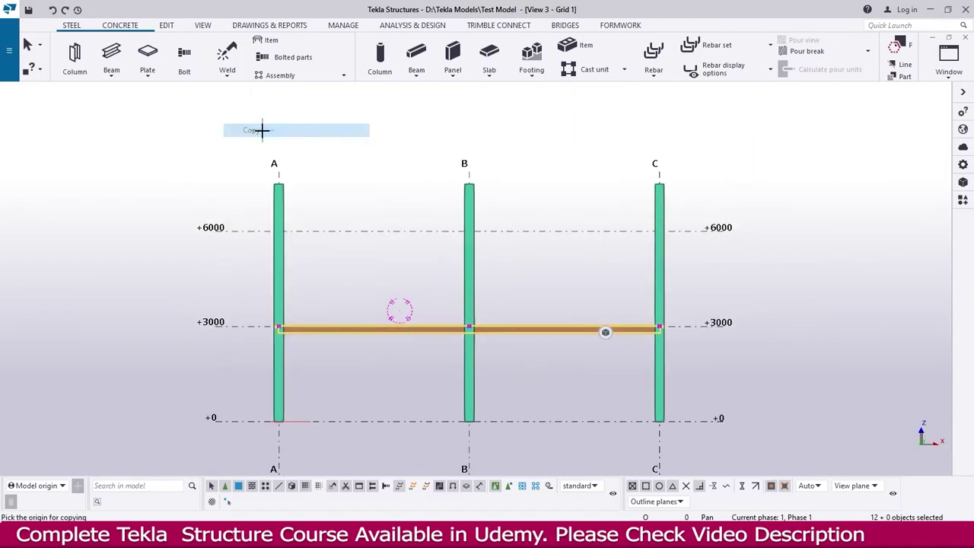
{"action": "left_click", "coordinate": [248, 324]}
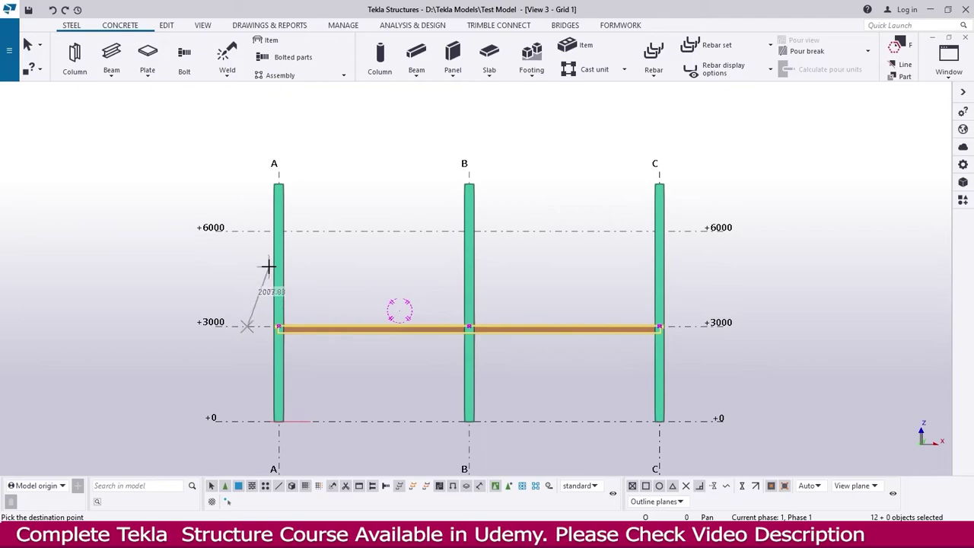
{"action": "left_click", "coordinate": [247, 230]}
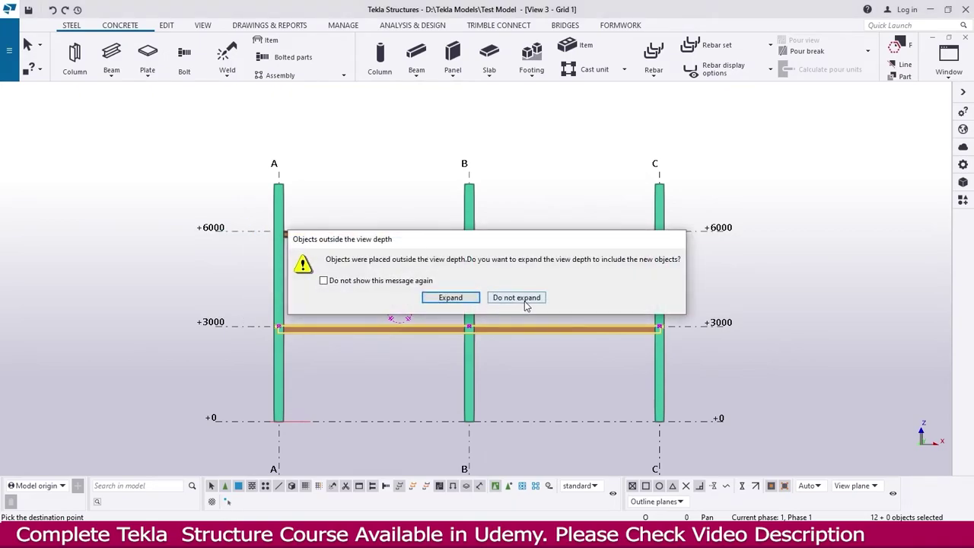
{"action": "left_click", "coordinate": [440, 301]}
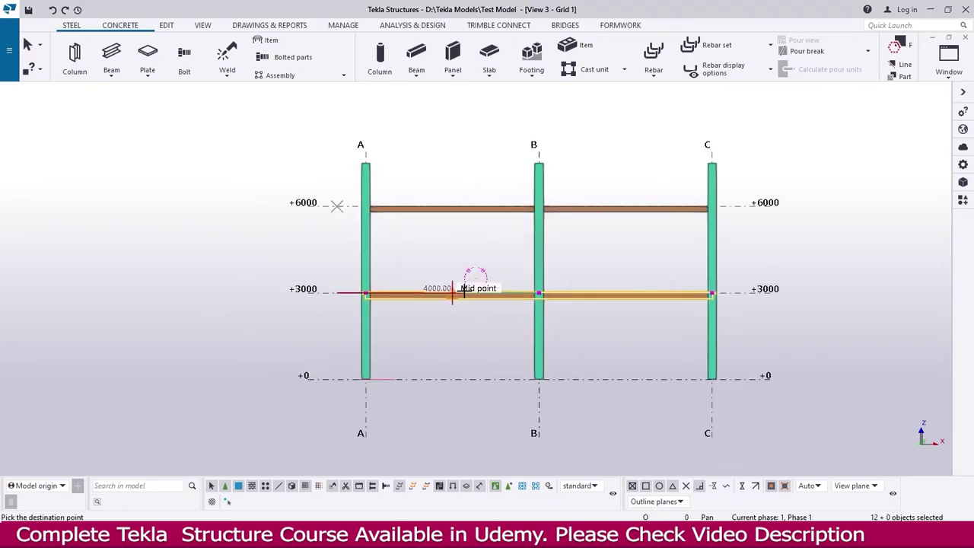
{"action": "key", "text": "Escape"}
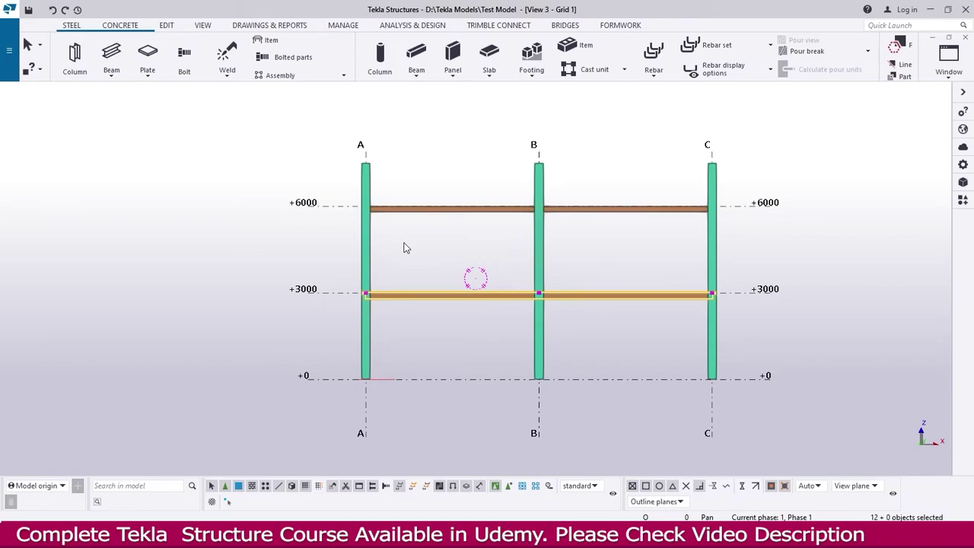
Step: Examine the copied upper-level beams in the 3D view
{"action": "key", "text": "ctrl+Tab"}
{"action": "key", "text": "ctrl+Tab"}
{"action": "middle_click_drag", "start_coordinate": [297, 333], "coordinate": [303, 315], "text": "ctrl"}
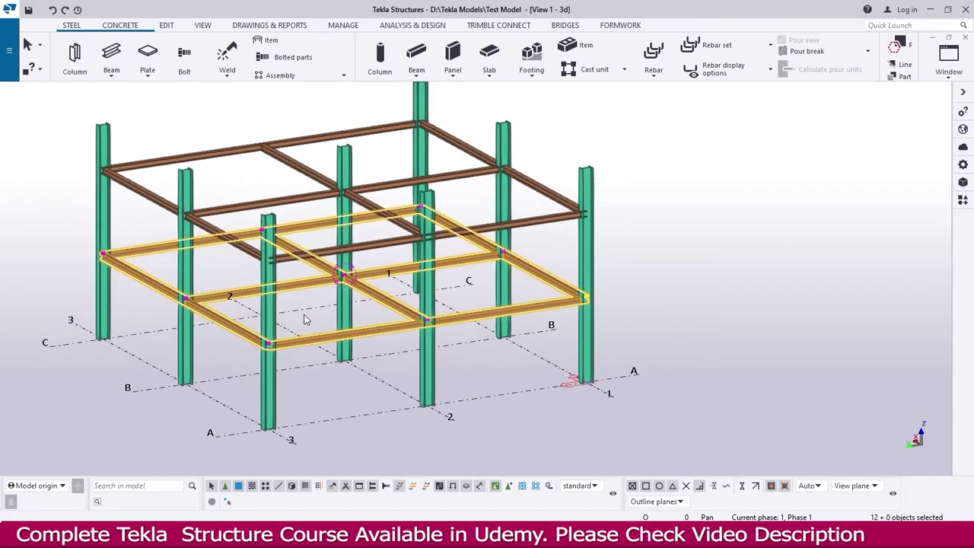
{"action": "left_click", "coordinate": [120, 79]}
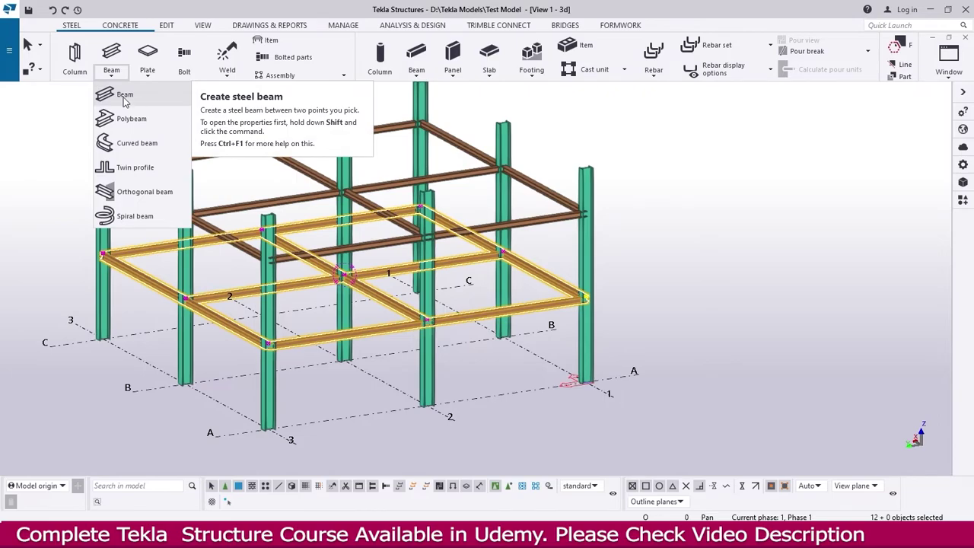
{"action": "left_click", "coordinate": [137, 143]}
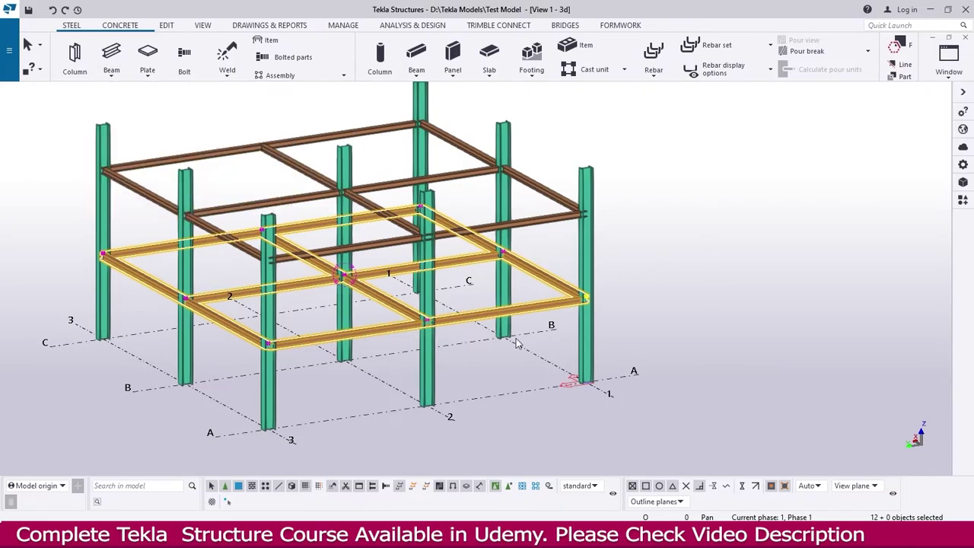
Step: Return to the Plan +3000 view of the beam grid
{"action": "key", "text": "ctrl+Tab"}
{"action": "key", "text": "ctrl+Tab"}
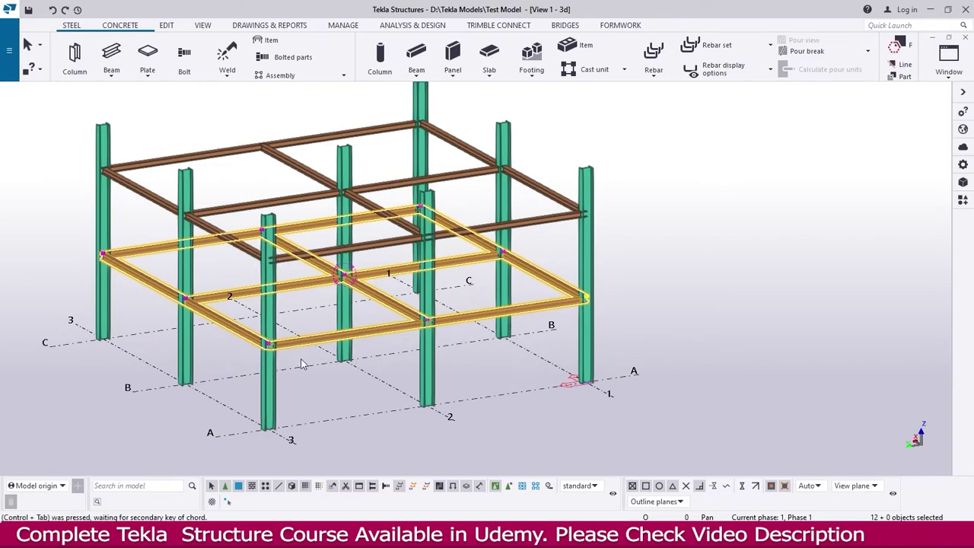
{"action": "left_click", "coordinate": [327, 403]}
{"action": "key", "text": "ctrl+Tab"}
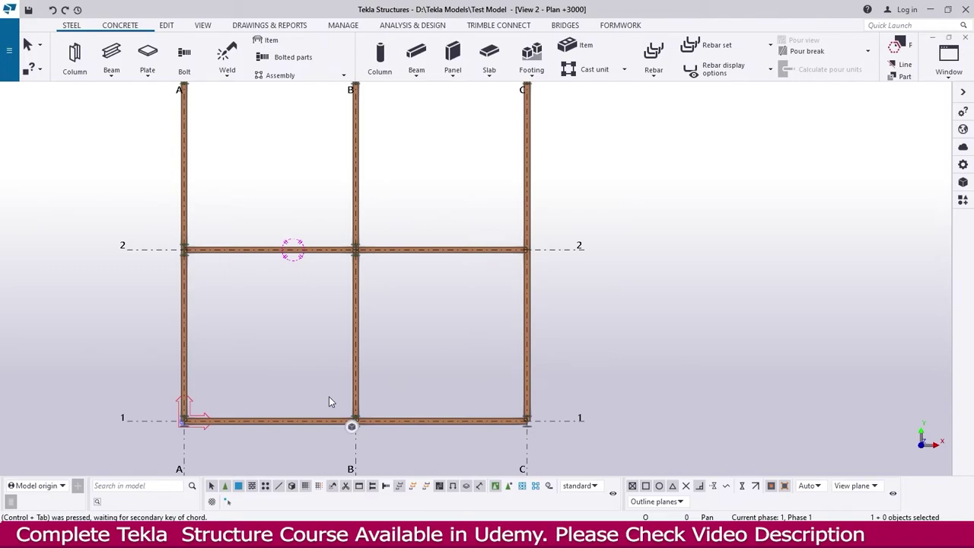
{"action": "scroll", "coordinate": [329, 397], "scroll_direction": "down", "scroll_amount": 2}
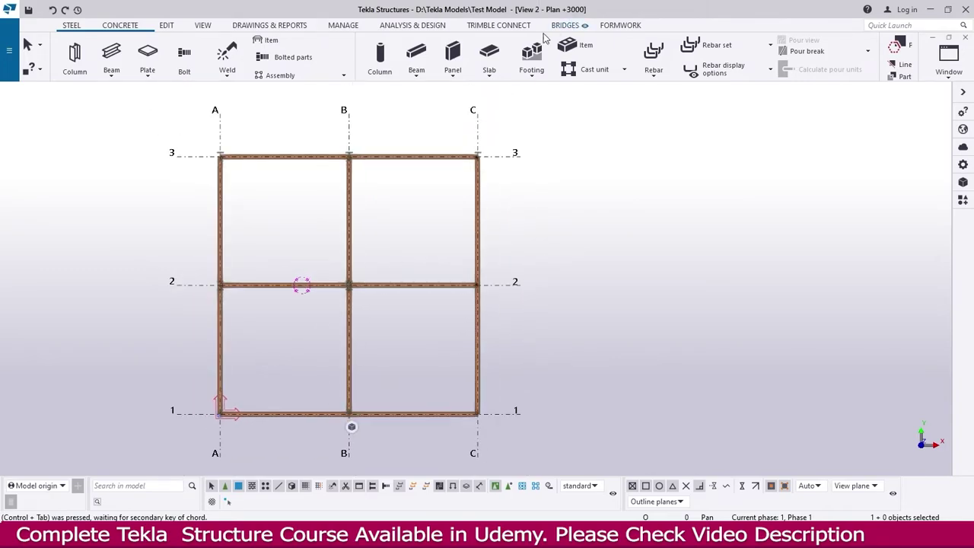
{"action": "scroll", "coordinate": [255, 130], "scroll_direction": "up", "scroll_amount": 4}
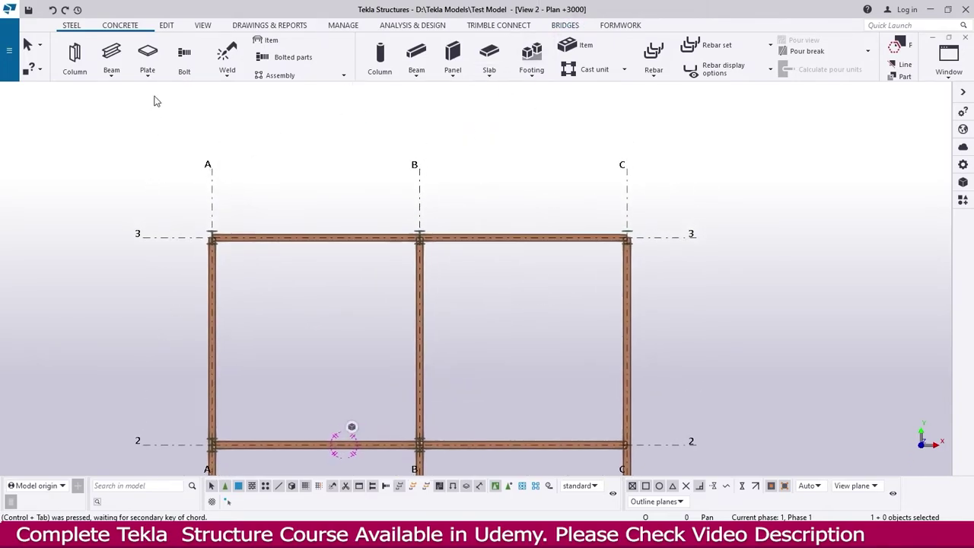
Step: Model a steel polybeam from grid point A/3, 2000 mm outward along grid A, 12000 mm across to grid C, and 2000 mm back to C/3
{"action": "left_click", "coordinate": [114, 77]}
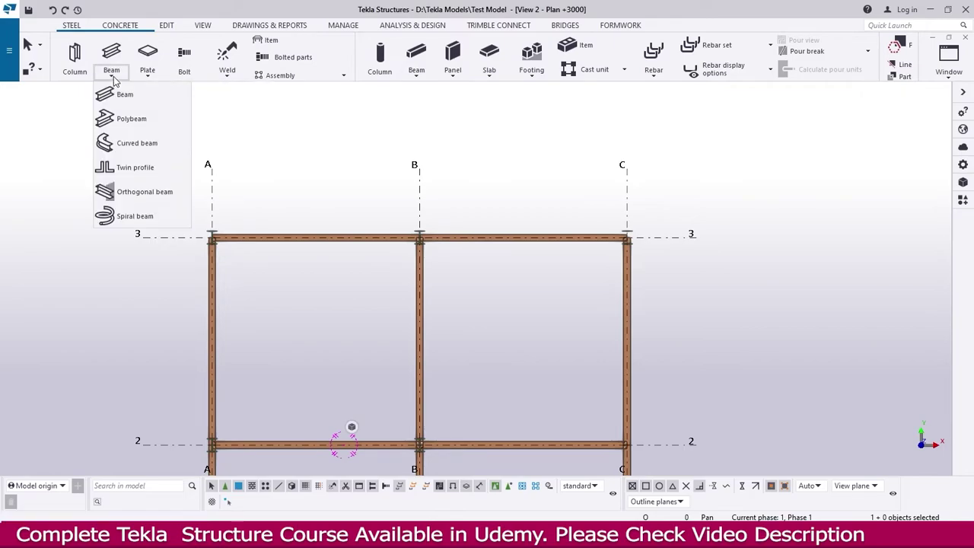
{"action": "left_click", "coordinate": [124, 118]}
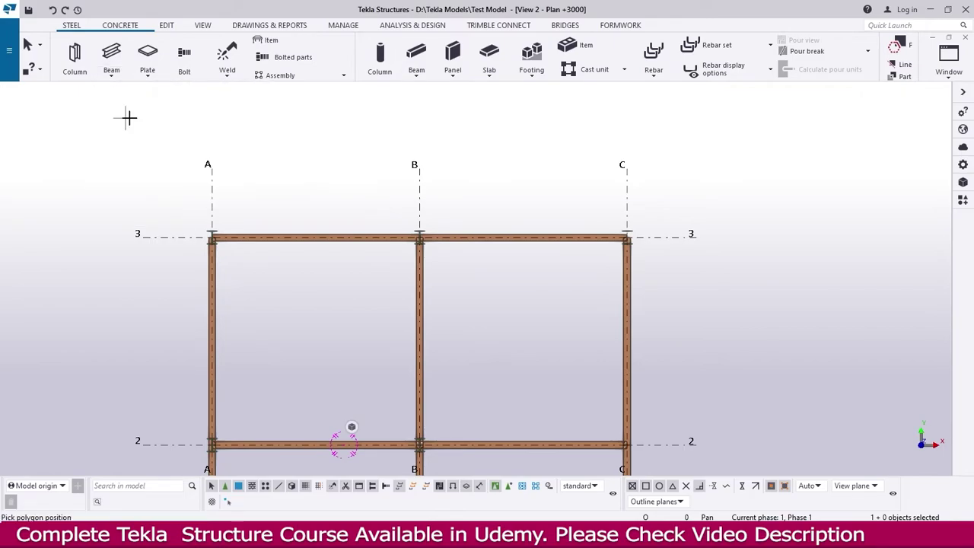
{"action": "scroll", "coordinate": [236, 224], "scroll_direction": "up", "scroll_amount": 3}
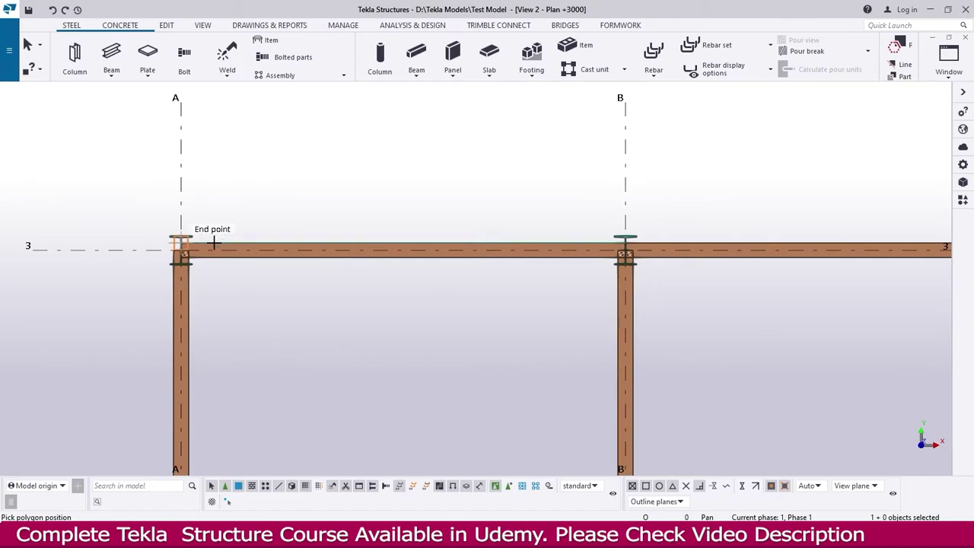
{"action": "scroll", "coordinate": [206, 244], "scroll_direction": "up", "scroll_amount": 3}
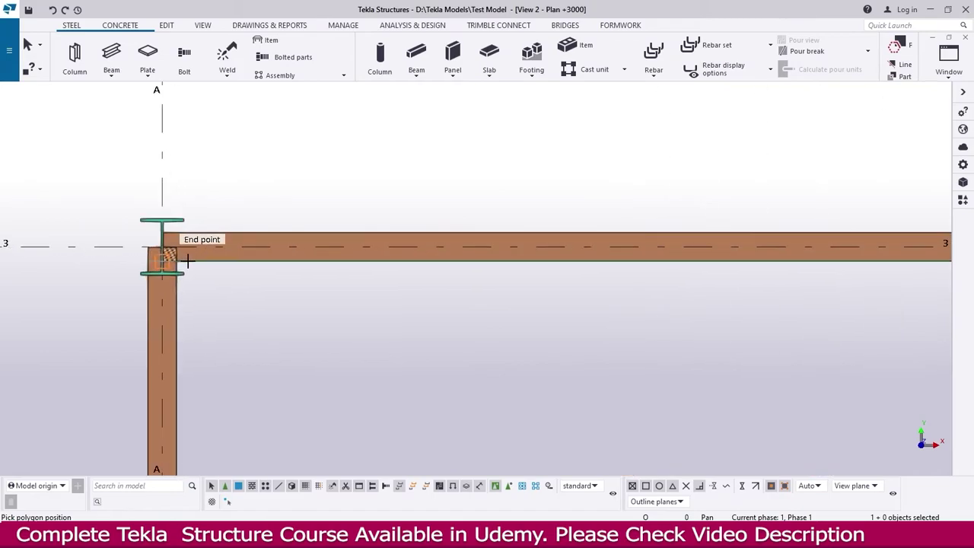
{"action": "left_click", "coordinate": [156, 241]}
{"action": "scroll", "coordinate": [164, 243], "scroll_direction": "down", "scroll_amount": 5}
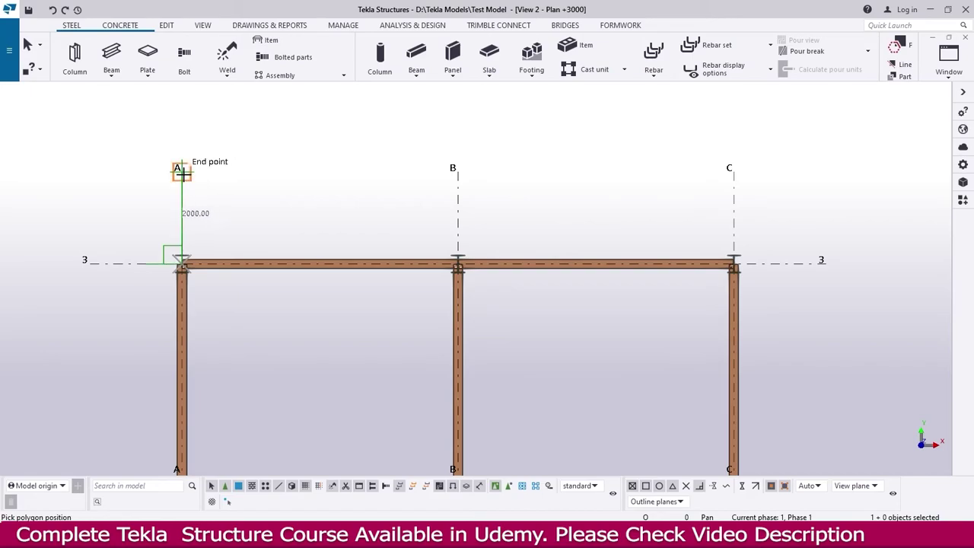
{"action": "left_click", "coordinate": [181, 172]}
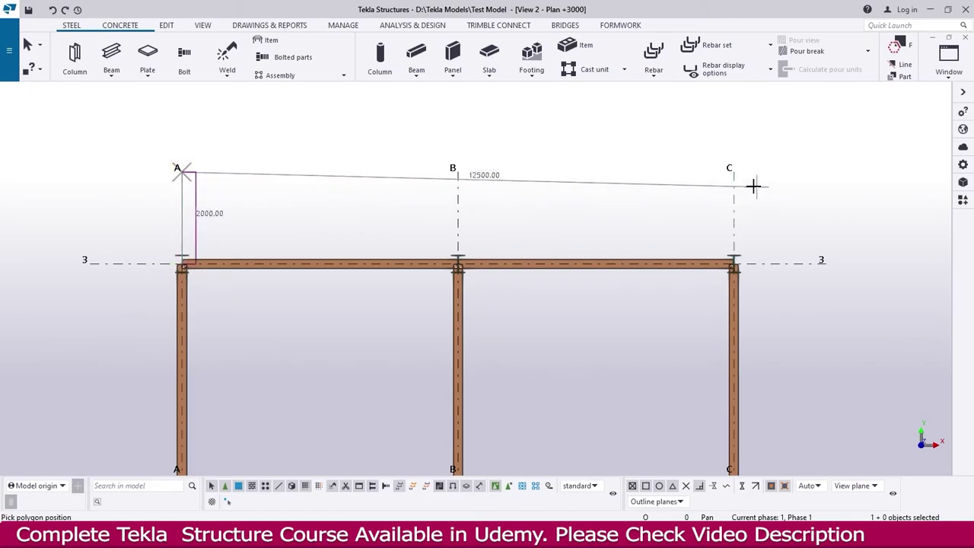
{"action": "left_click", "coordinate": [735, 170]}
{"action": "scroll", "coordinate": [749, 263], "scroll_direction": "up", "scroll_amount": 3}
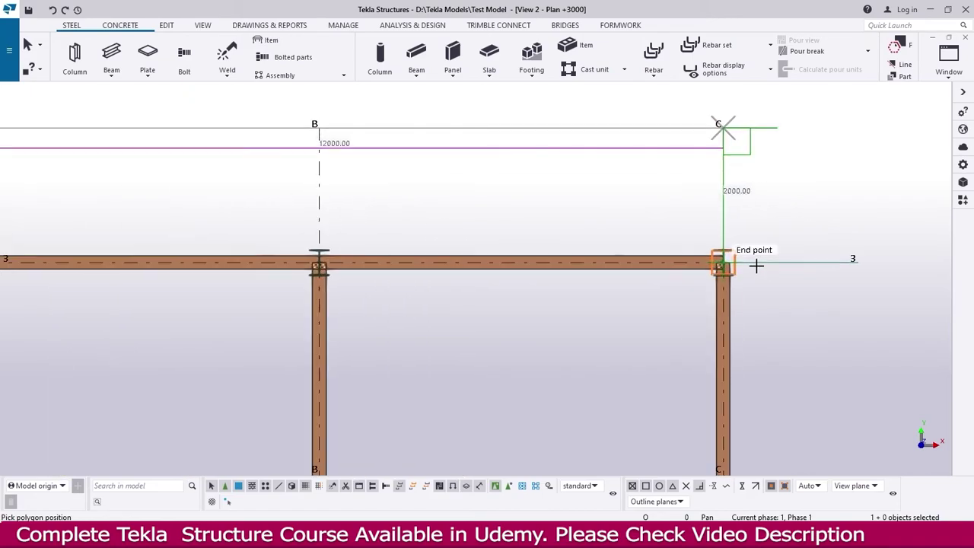
{"action": "scroll", "coordinate": [724, 262], "scroll_direction": "up", "scroll_amount": 3}
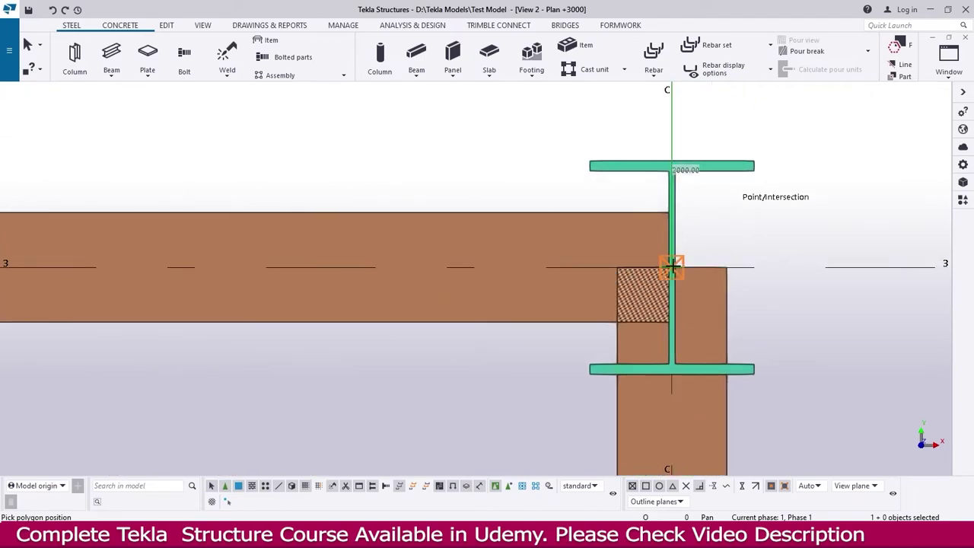
{"action": "left_click", "coordinate": [714, 297]}
{"action": "scroll", "coordinate": [714, 297], "scroll_direction": "down", "scroll_amount": 6}
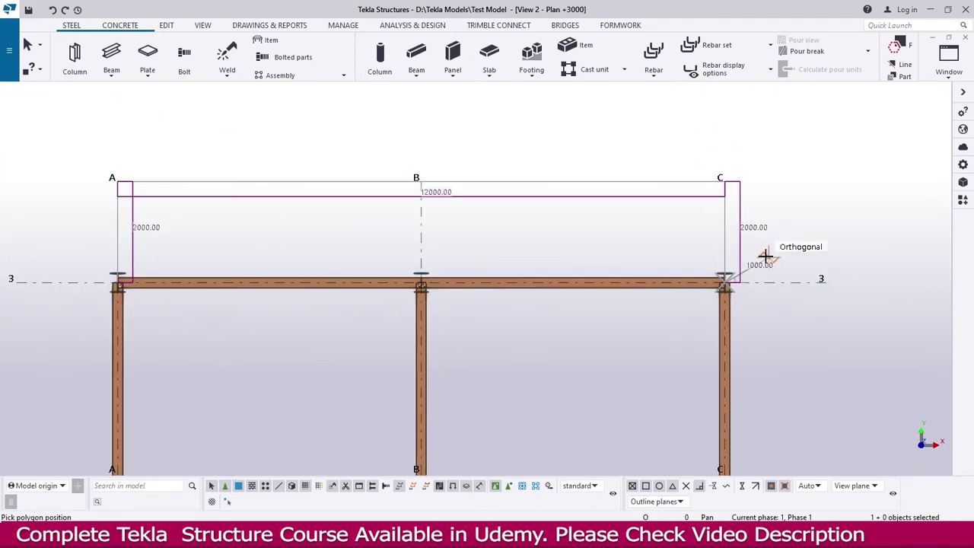
{"action": "middle_click", "coordinate": [780, 238]}
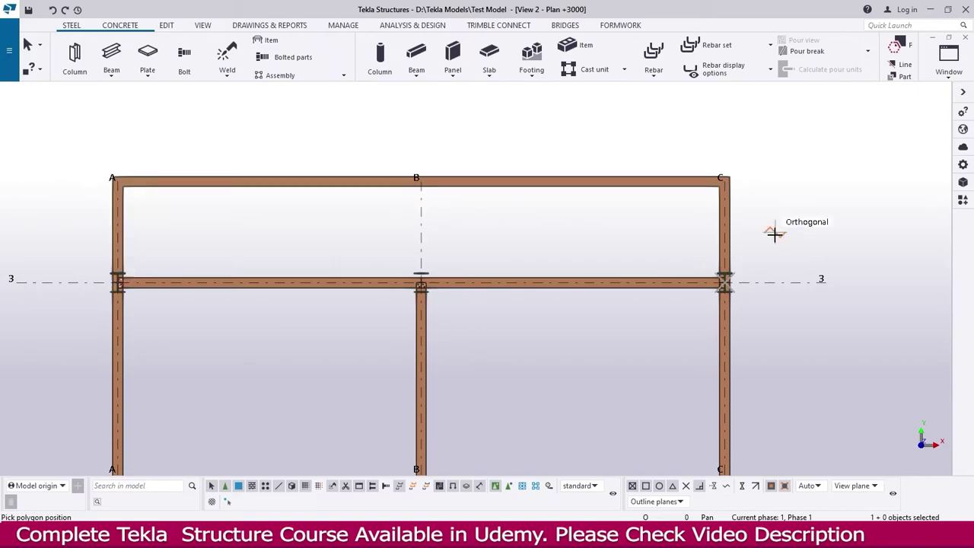
Step: Compare the polybeam with the straight beam on grid 3 between A and B by selecting each one
{"action": "middle_click_drag", "start_coordinate": [277, 203], "coordinate": [339, 203]}
{"action": "scroll", "coordinate": [276, 203], "scroll_direction": "up", "scroll_amount": 2}
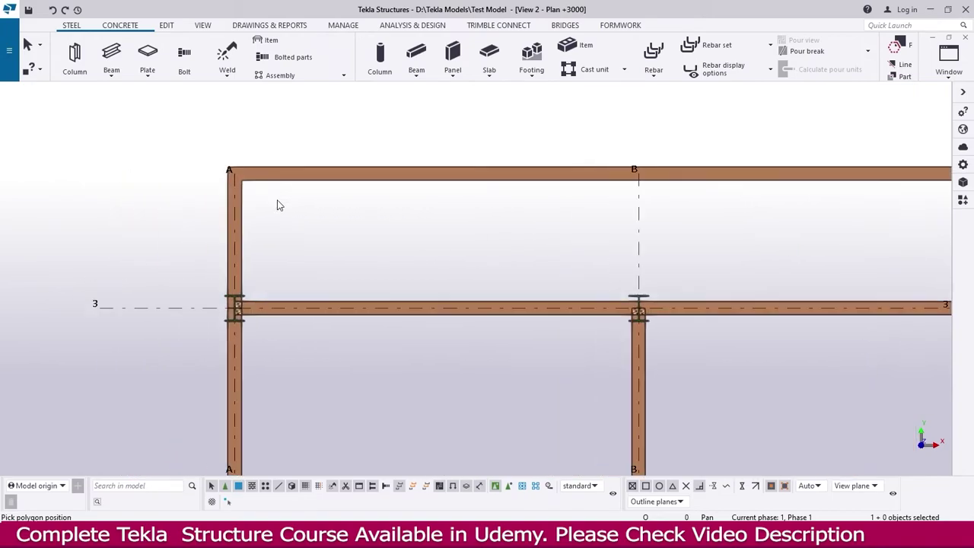
{"action": "scroll", "coordinate": [270, 185], "scroll_direction": "down", "scroll_amount": 2}
{"action": "scroll", "coordinate": [270, 186], "scroll_direction": "down", "scroll_amount": 1}
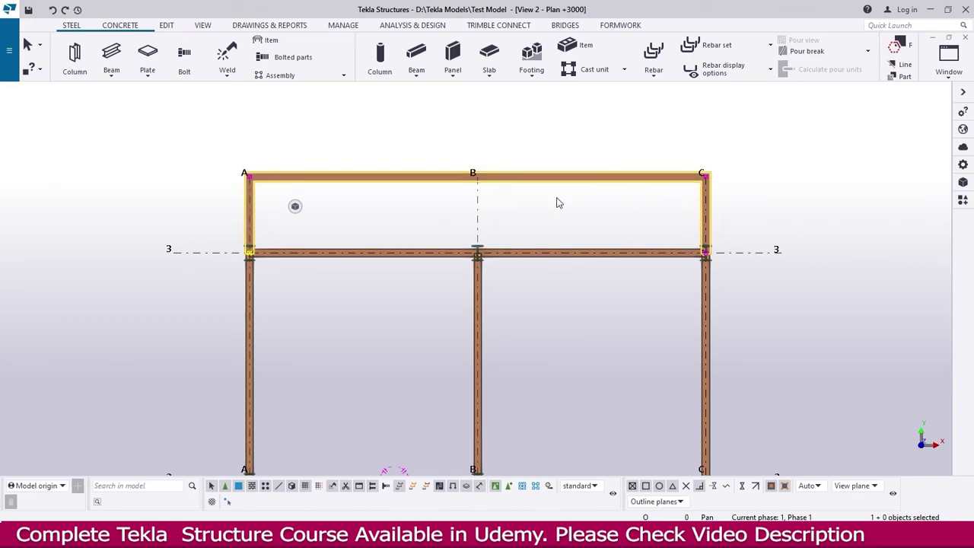
{"action": "left_click", "coordinate": [283, 259]}
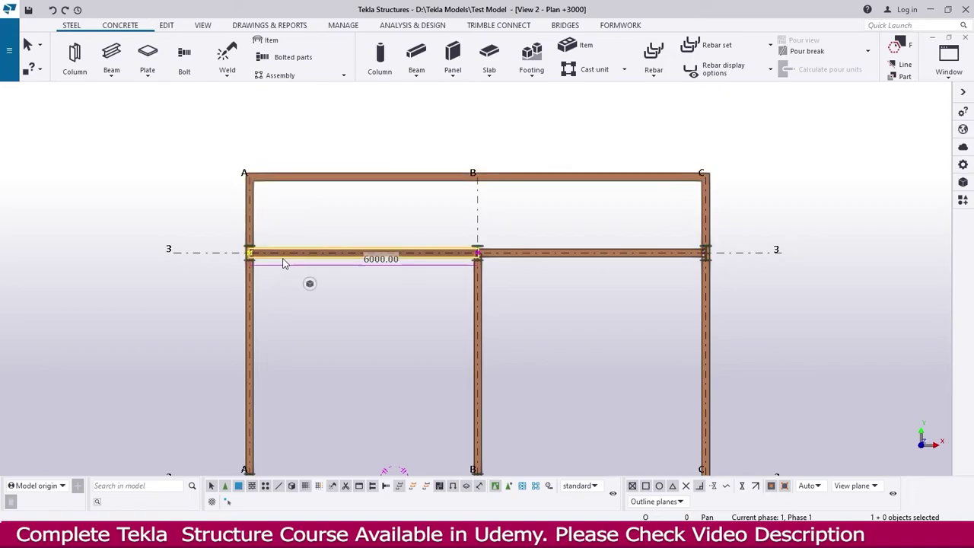
{"action": "left_click", "coordinate": [274, 183]}
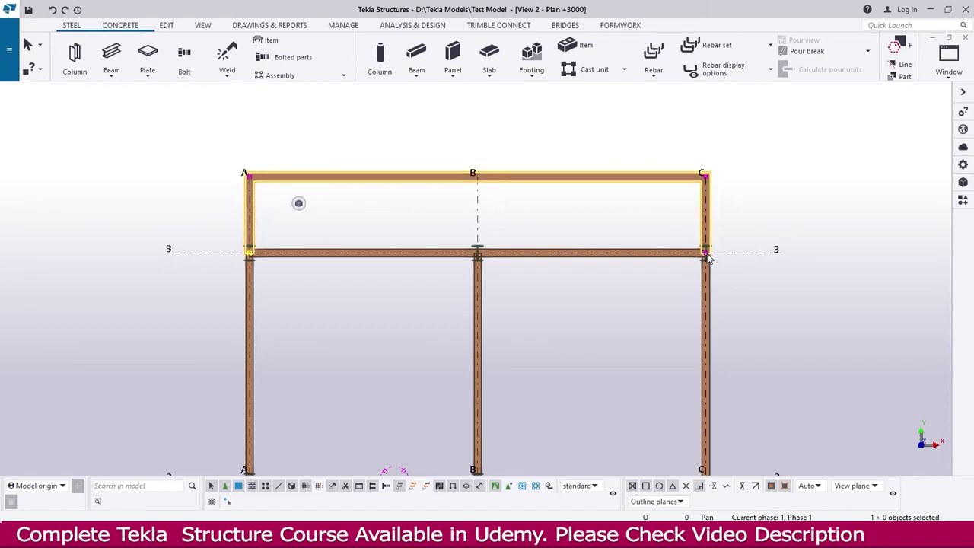
Step: Apply a Rounding corner chamfer with a 1000 mm radius to the polybeam's outer corner on grid A
{"action": "left_click", "coordinate": [627, 221]}
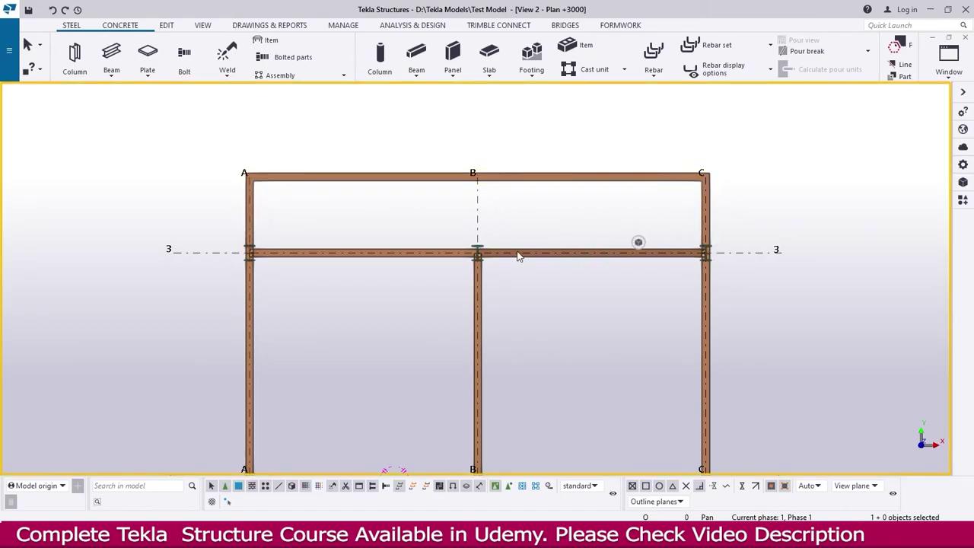
{"action": "left_click", "coordinate": [262, 186]}
{"action": "scroll", "coordinate": [261, 186], "scroll_direction": "up", "scroll_amount": 3}
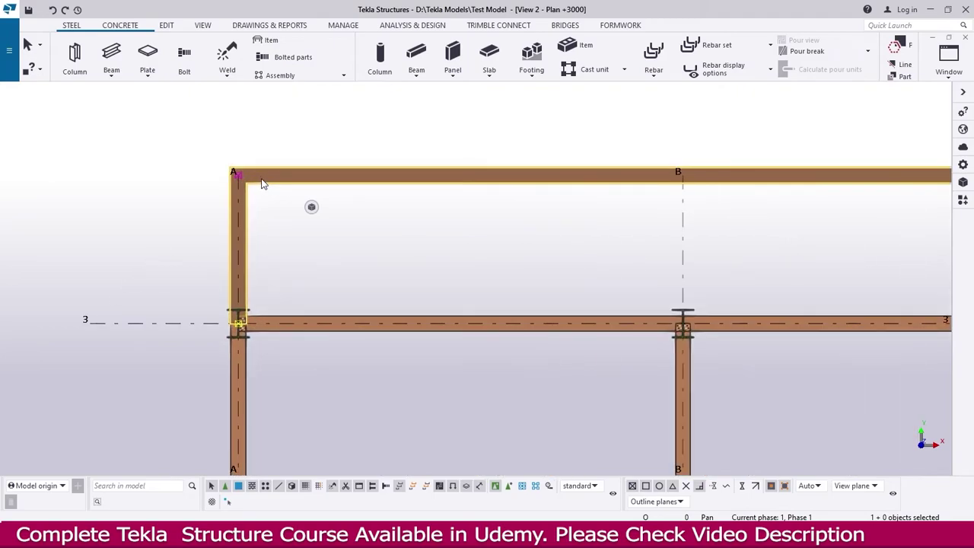
{"action": "scroll", "coordinate": [235, 302], "scroll_direction": "down", "scroll_amount": 2}
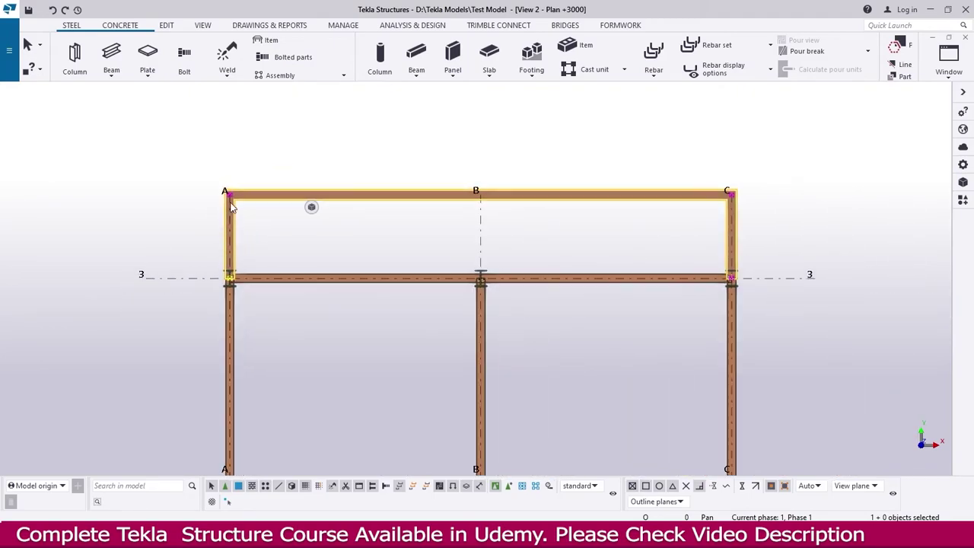
{"action": "scroll", "coordinate": [222, 182], "scroll_direction": "up", "scroll_amount": 4}
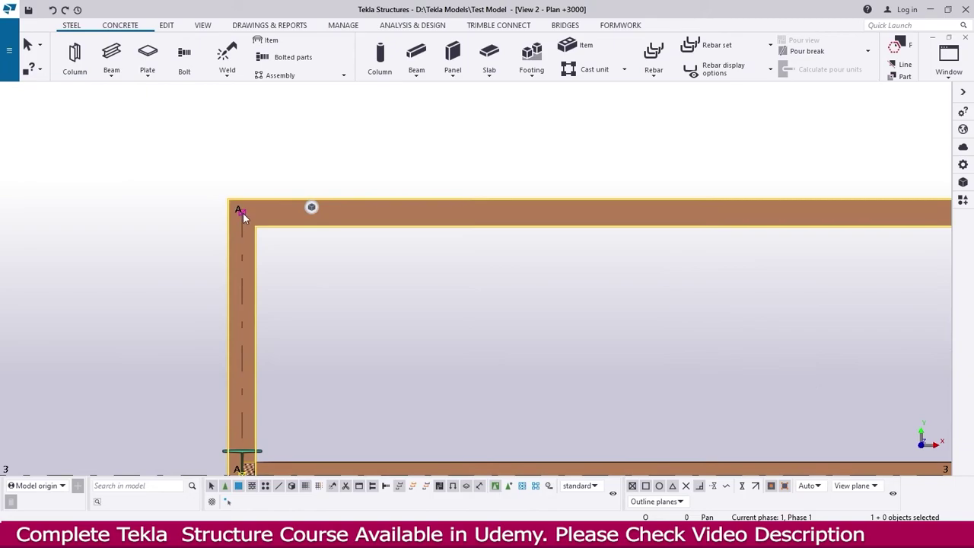
{"action": "double_click", "coordinate": [243, 213]}
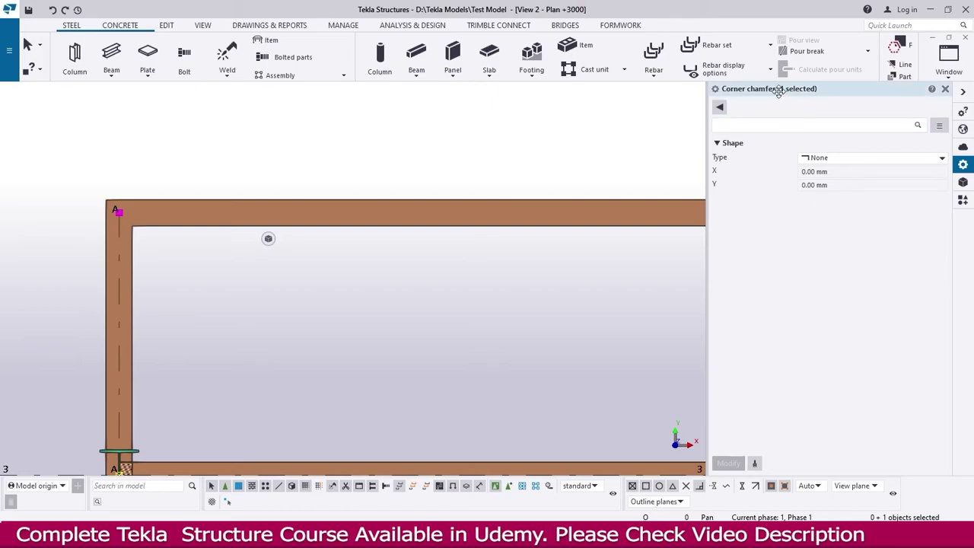
{"action": "left_click", "coordinate": [832, 157]}
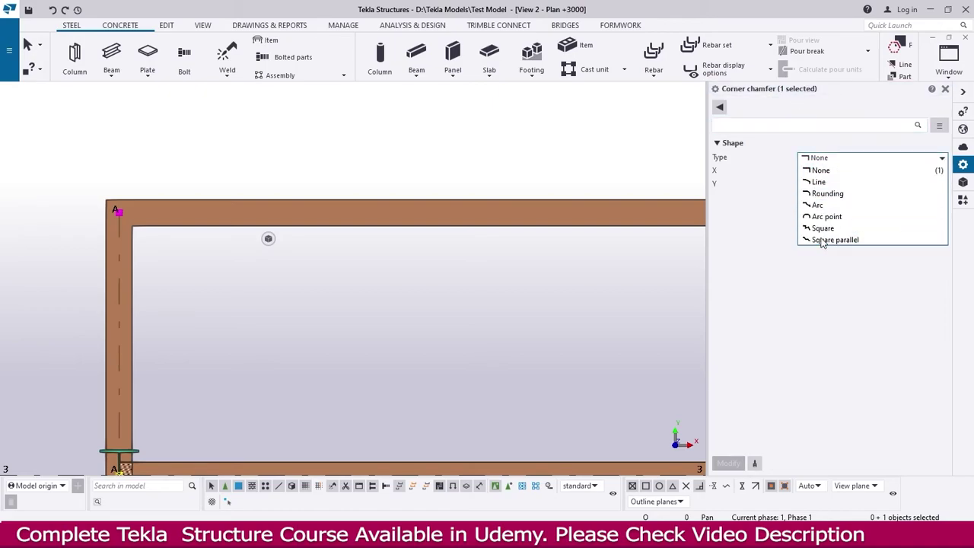
{"action": "left_click", "coordinate": [822, 197]}
{"action": "left_click", "coordinate": [799, 174]}
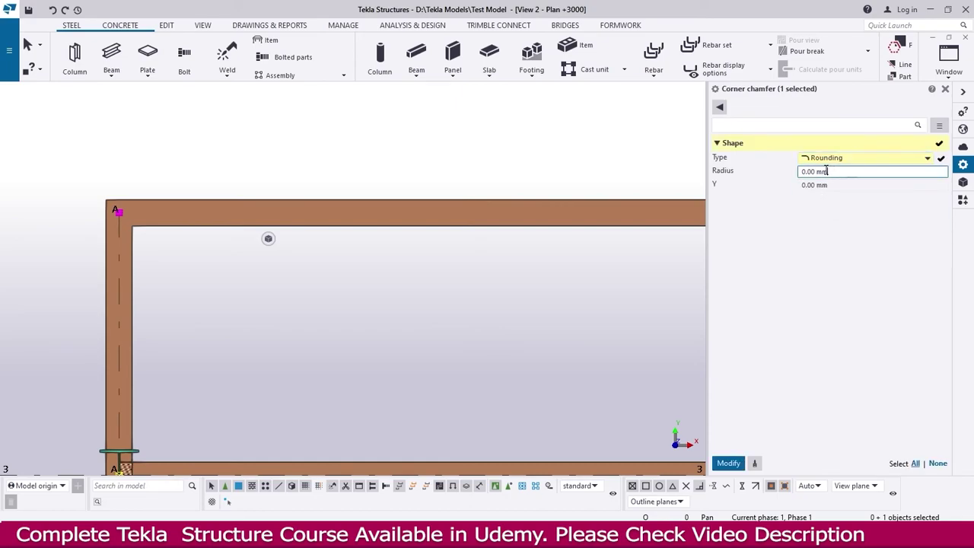
{"action": "type", "text": "1000"}
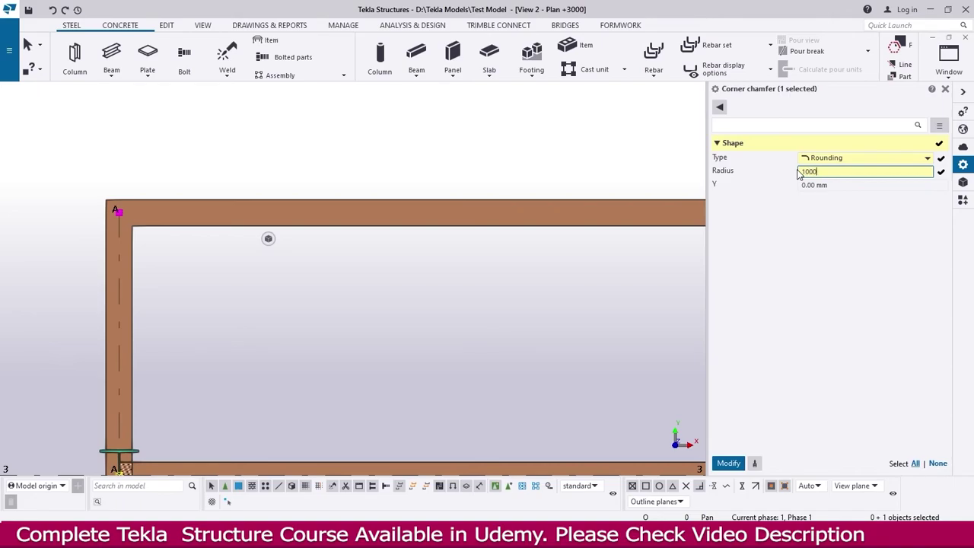
{"action": "key", "text": "Return"}
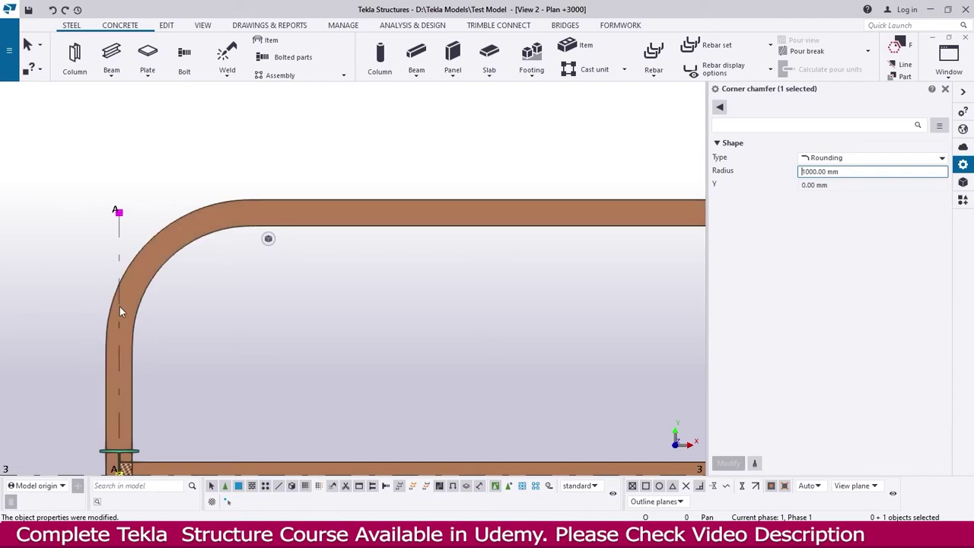
Step: Apply a Rounding corner chamfer with a 1000 mm radius to the polybeam's outer corner on grid C and close the chamfer properties
{"action": "scroll", "coordinate": [134, 293], "scroll_direction": "down", "scroll_amount": 1}
{"action": "scroll", "coordinate": [134, 293], "scroll_direction": "down", "scroll_amount": 3}
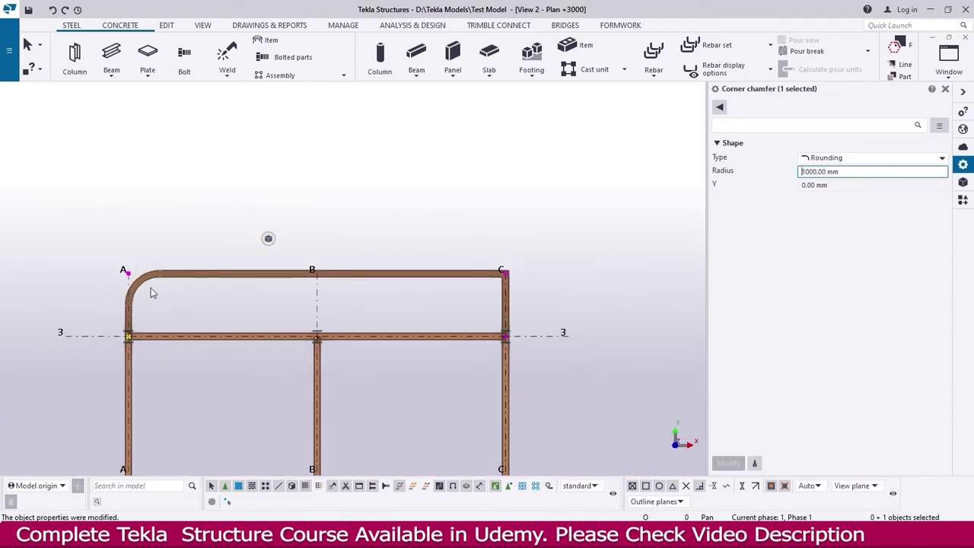
{"action": "scroll", "coordinate": [540, 279], "scroll_direction": "up", "scroll_amount": 4}
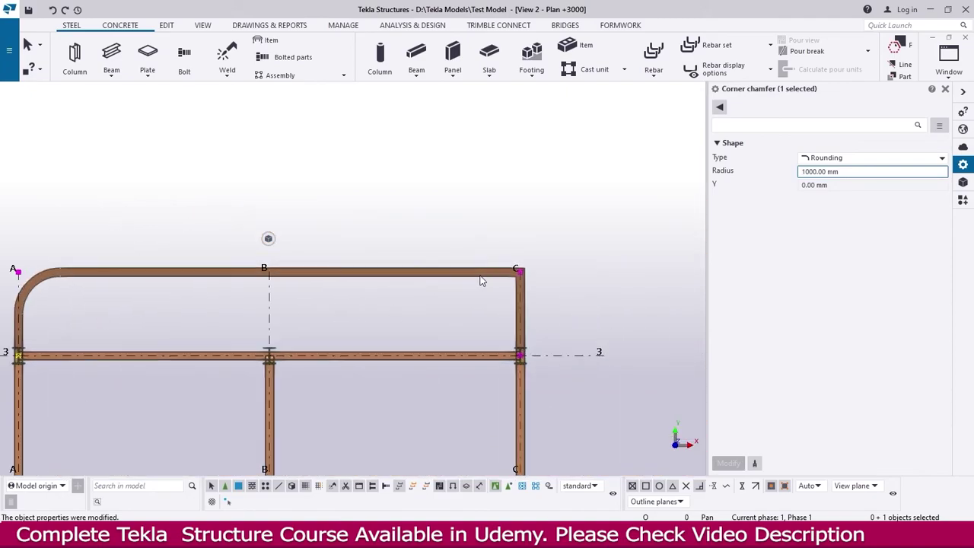
{"action": "left_click", "coordinate": [523, 273]}
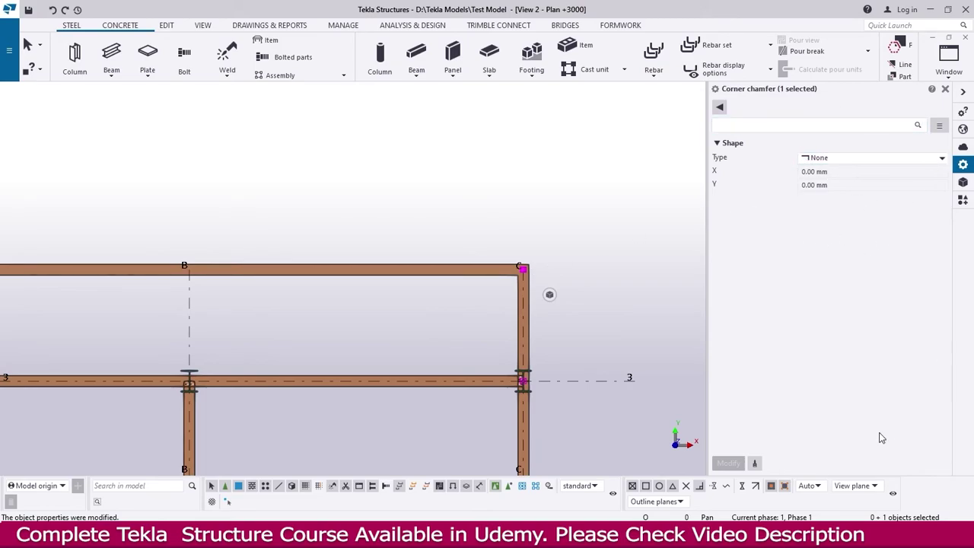
{"action": "left_click", "coordinate": [819, 158]}
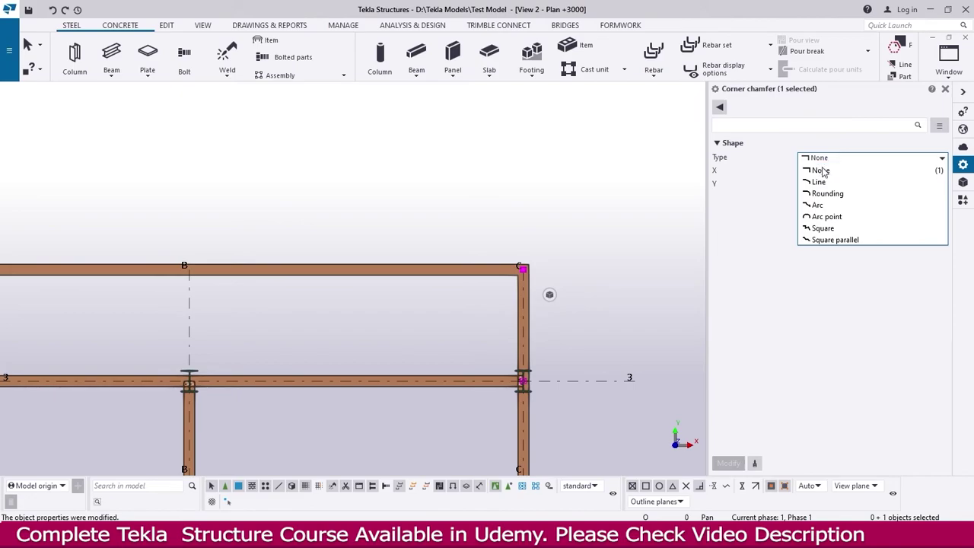
{"action": "left_click", "coordinate": [828, 194]}
{"action": "left_click", "coordinate": [831, 171]}
{"action": "left_click_drag", "start_coordinate": [835, 174], "coordinate": [756, 171]}
{"action": "type", "text": "1000"}
{"action": "key", "text": "Return"}
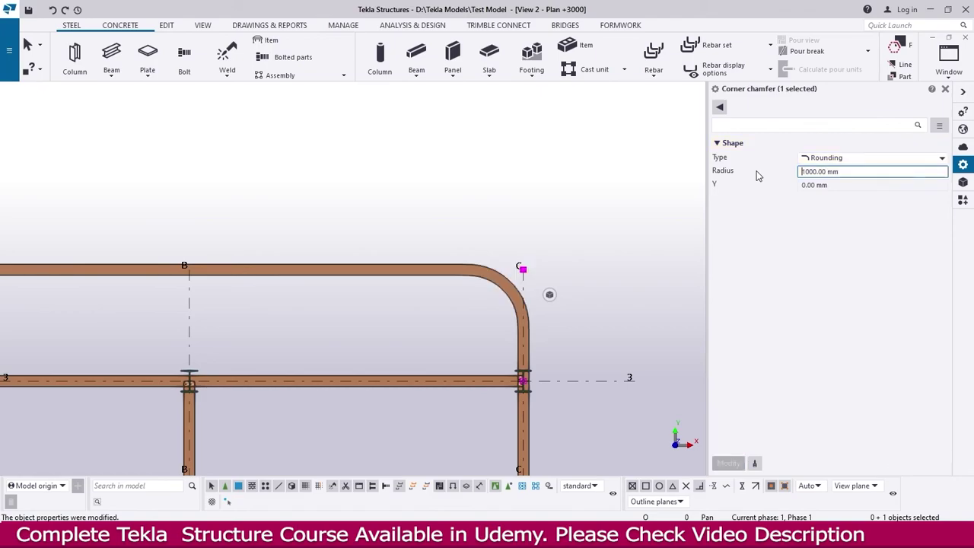
{"action": "scroll", "coordinate": [396, 236], "scroll_direction": "down", "scroll_amount": 2}
{"action": "scroll", "coordinate": [397, 239], "scroll_direction": "down", "scroll_amount": 3}
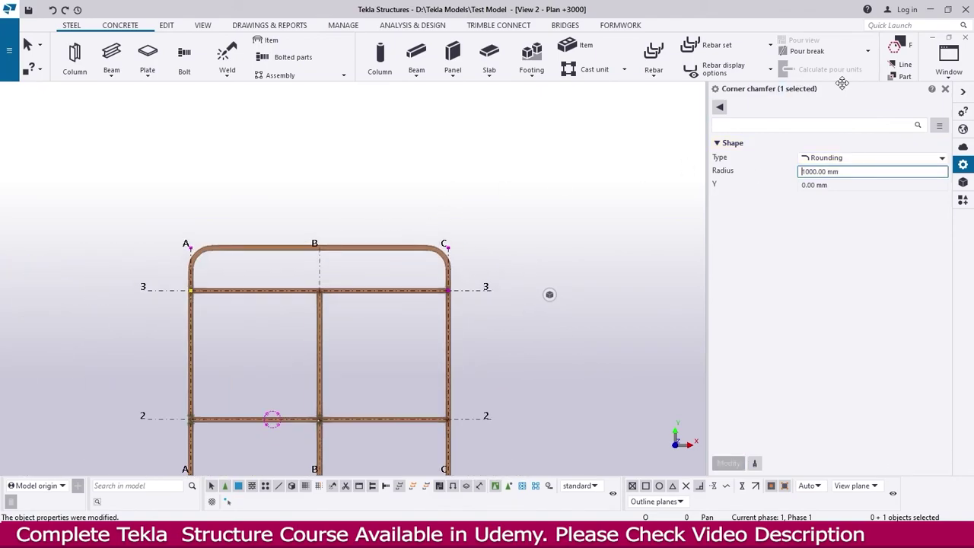
{"action": "left_click", "coordinate": [945, 88]}
Step: Mirror-copy the rounded polybeam about grid line 2 (X0 -2000, Y0 6000, angle 0) to the grid 1 side of the frame
{"action": "left_click", "coordinate": [528, 245]}
{"action": "scroll", "coordinate": [522, 190], "scroll_direction": "down", "scroll_amount": 2}
{"action": "right_click", "coordinate": [521, 175]}
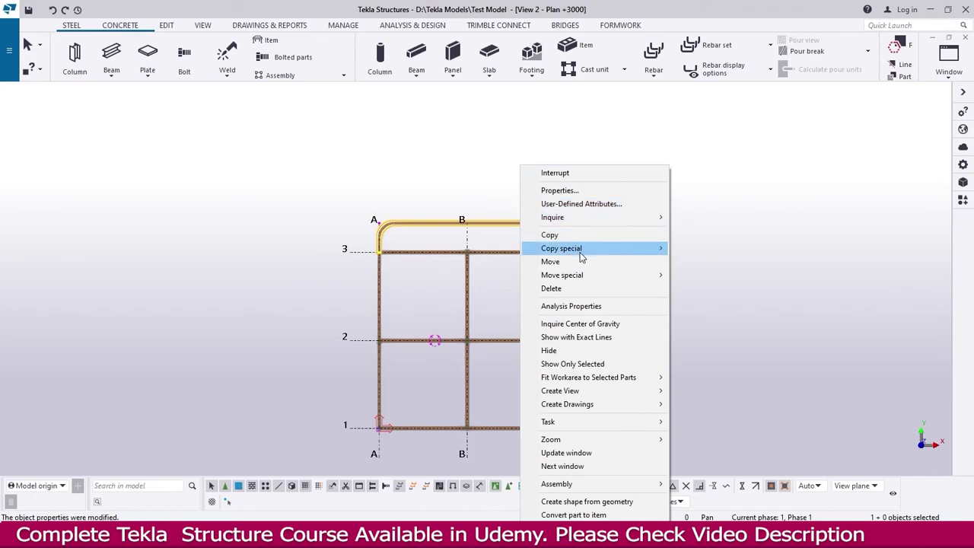
{"action": "mouse_move", "coordinate": [577, 254]}
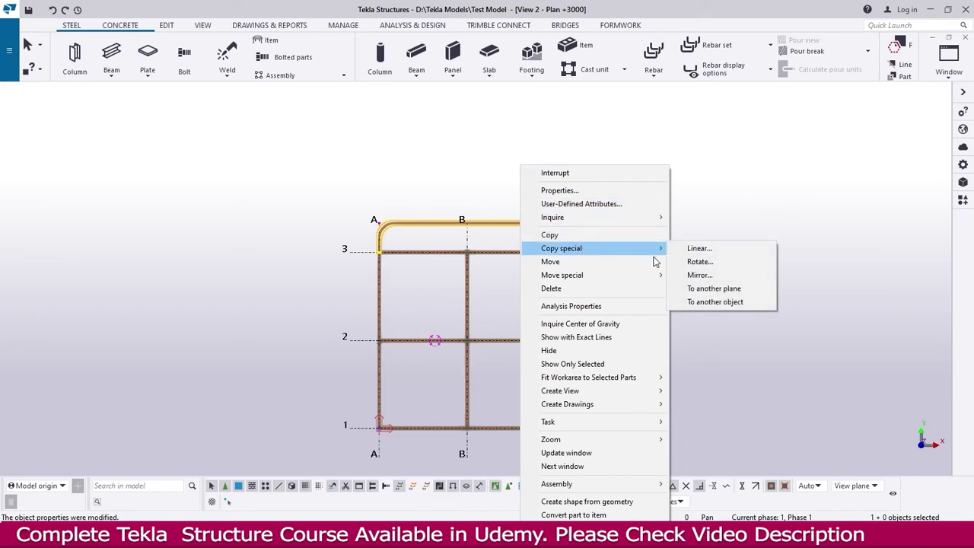
{"action": "left_click", "coordinate": [700, 276]}
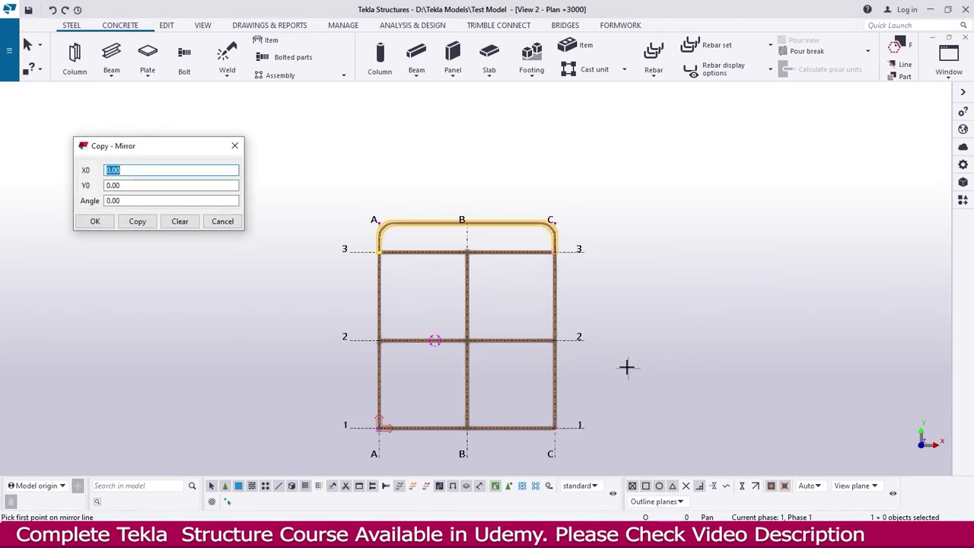
{"action": "left_click", "coordinate": [350, 339]}
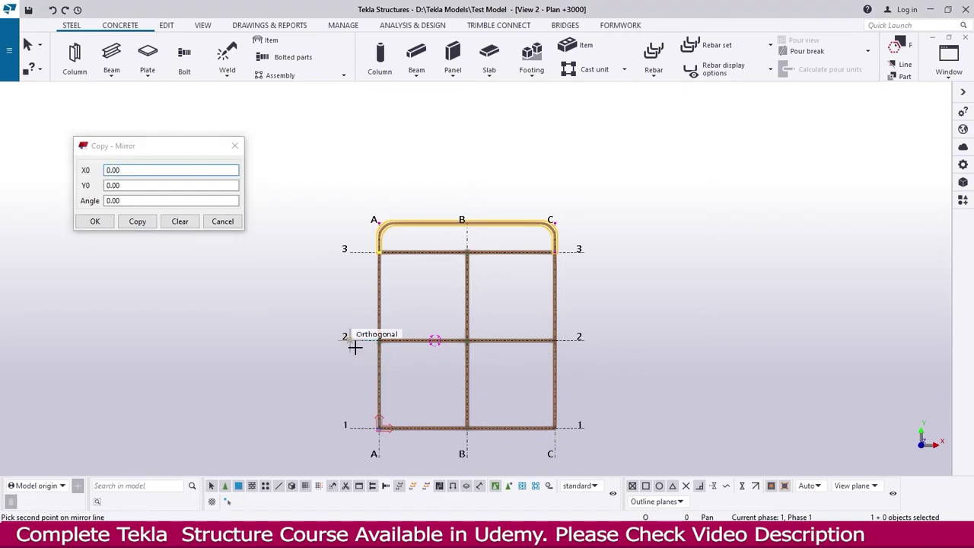
{"action": "left_click", "coordinate": [585, 340]}
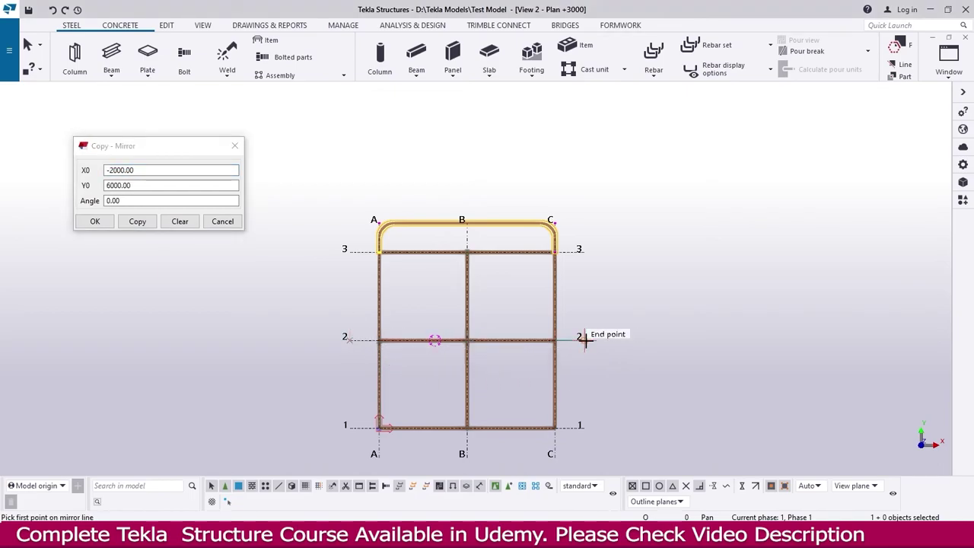
{"action": "left_click", "coordinate": [138, 224]}
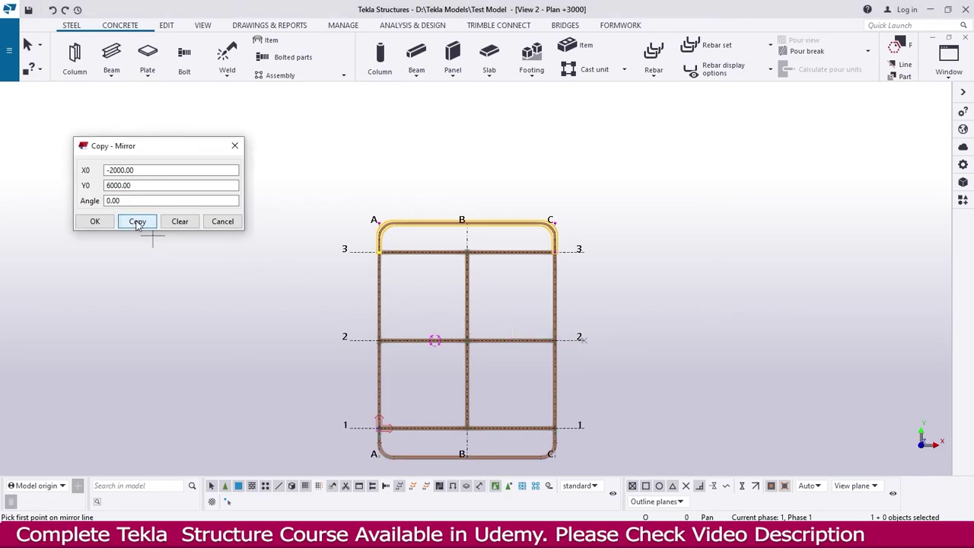
{"action": "left_click", "coordinate": [96, 221]}
{"action": "middle_click_drag", "start_coordinate": [595, 439], "coordinate": [565, 398]}
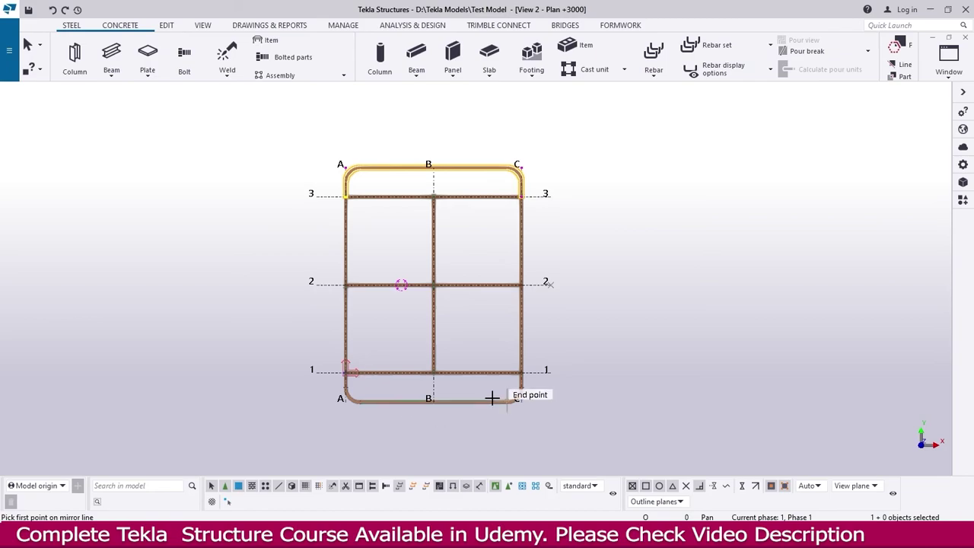
{"action": "key", "text": "Escape"}
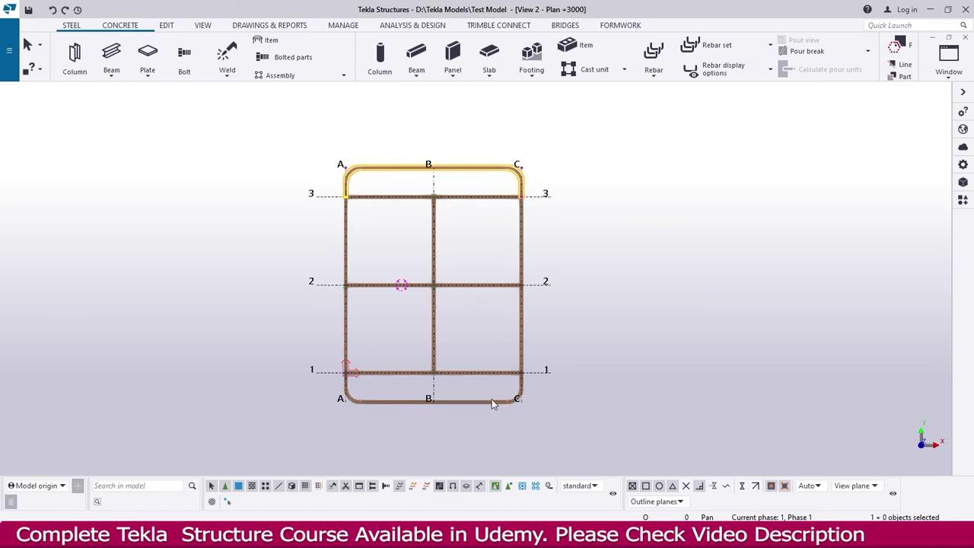
Step: Switch to the 3D view and examine the rounded polybeams at both ends of the frame, selecting the one beyond grid 3
{"action": "key", "text": "ctrl+Tab"}
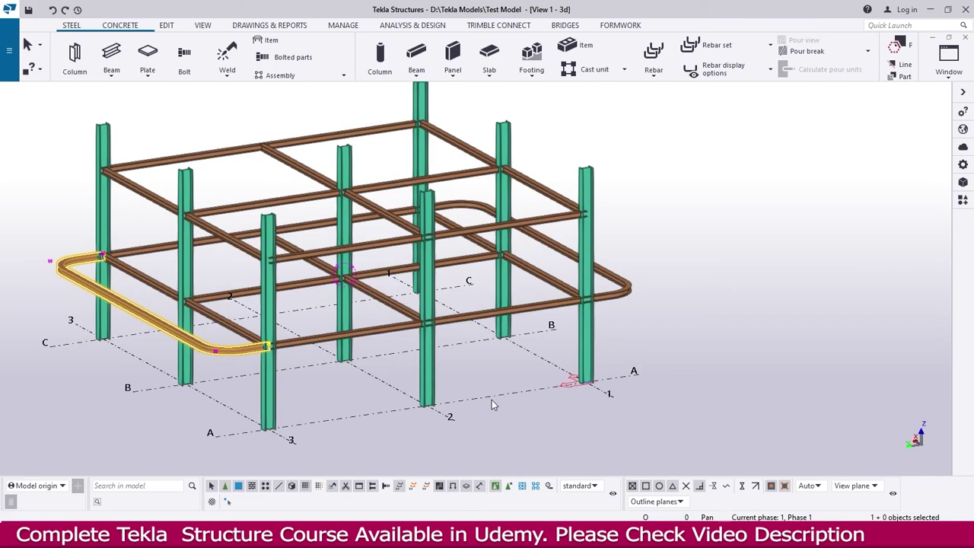
{"action": "middle_click_drag", "start_coordinate": [367, 388], "coordinate": [576, 391], "text": "ctrl"}
{"action": "scroll", "coordinate": [329, 366], "scroll_direction": "up", "scroll_amount": 4}
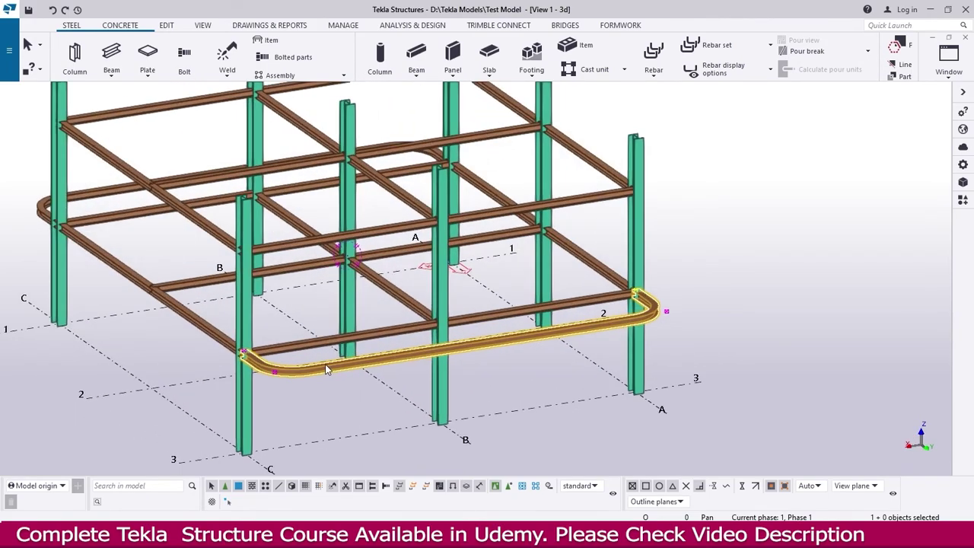
{"action": "scroll", "coordinate": [327, 373], "scroll_direction": "down", "scroll_amount": 1}
{"action": "left_click", "coordinate": [322, 385]}
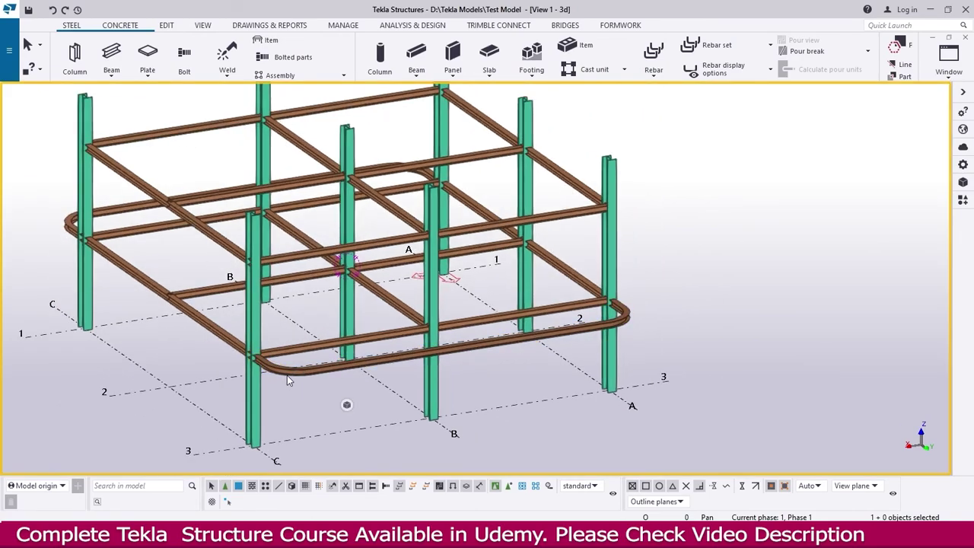
{"action": "left_click", "coordinate": [287, 375]}
{"action": "left_click", "coordinate": [112, 72]}
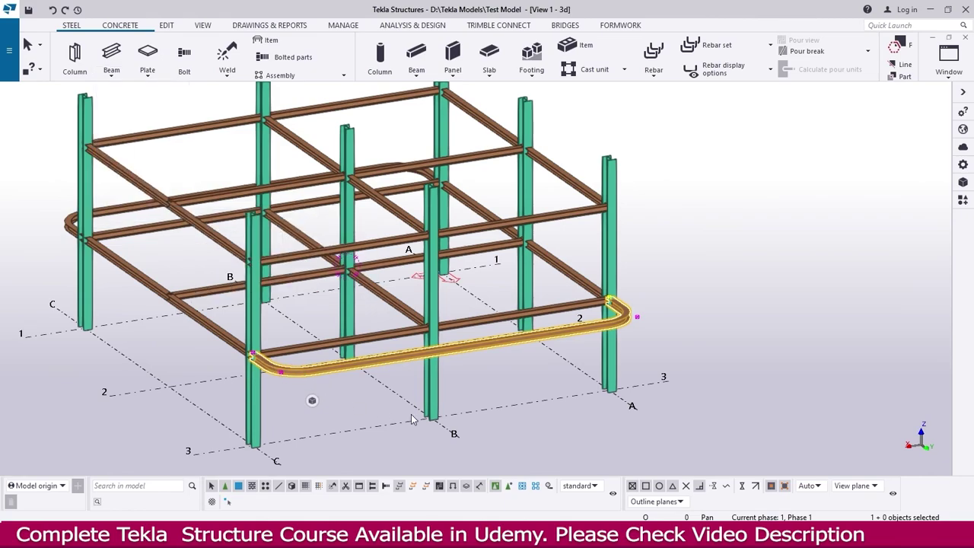
{"action": "scroll", "coordinate": [411, 417], "scroll_direction": "down", "scroll_amount": 3}
{"action": "left_click", "coordinate": [656, 351]}
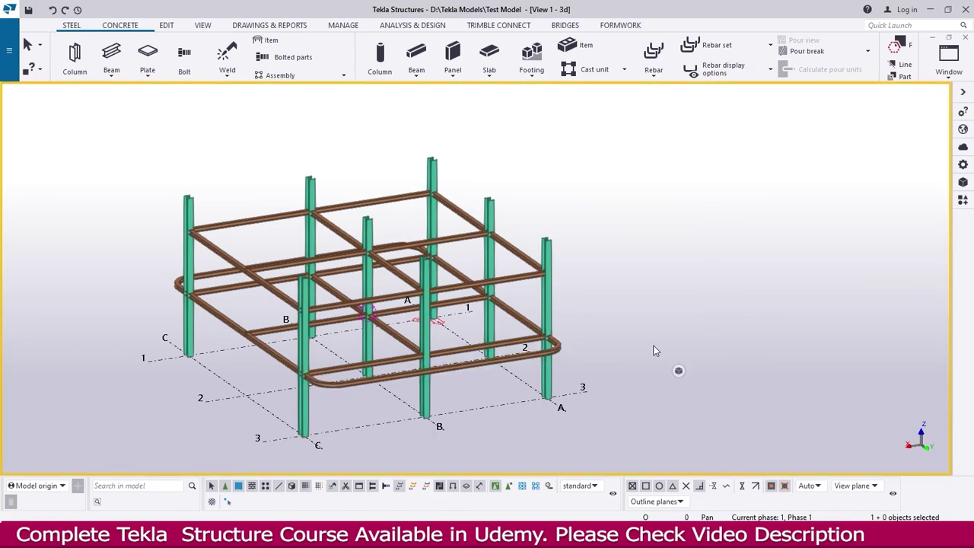